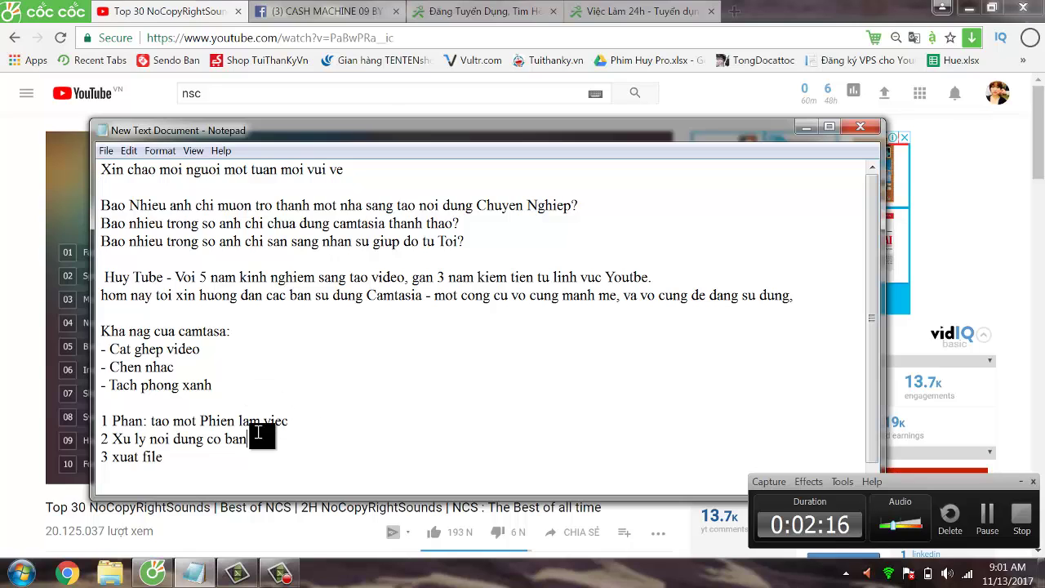
Highlight the outline lines "2 Xu ly noi dung co ban" and "1 Phan: tao mot Phien lam viec" in Notepad, alternating with Camtasia Studio.
left_click_drag(261, 438, 66, 441)
left_click(235, 574)
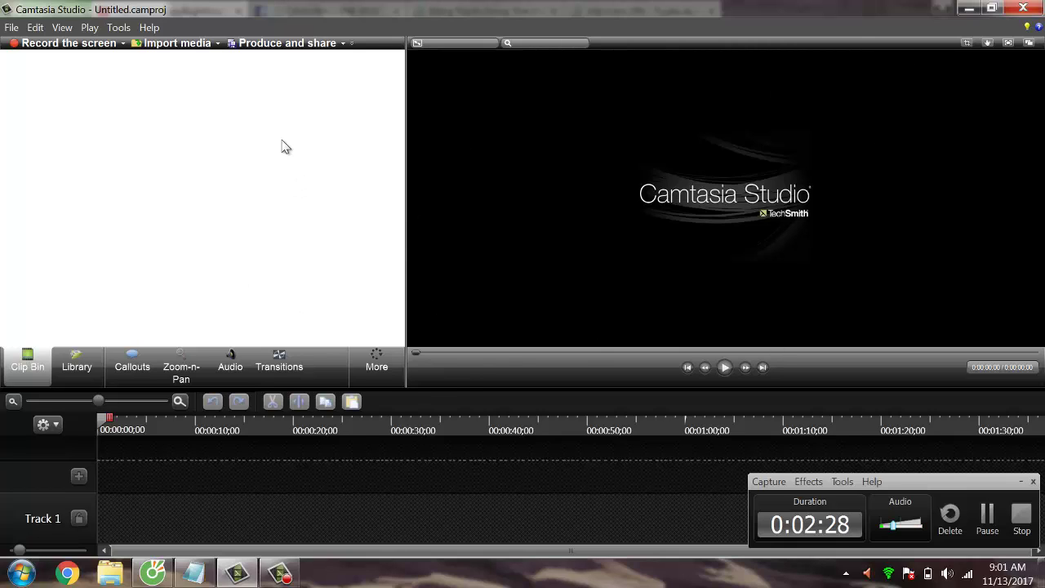
left_click(196, 571)
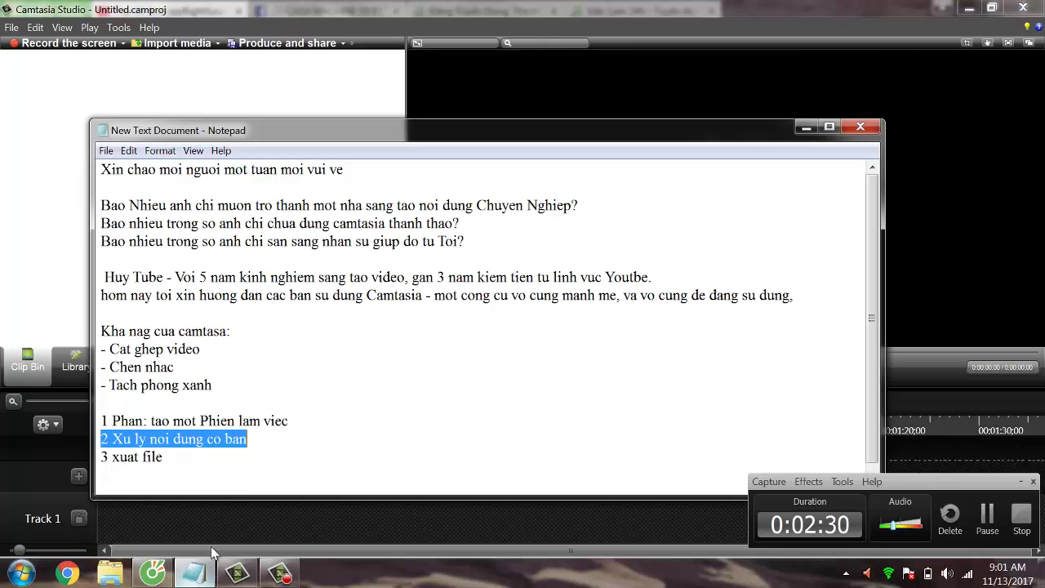
left_click(299, 421)
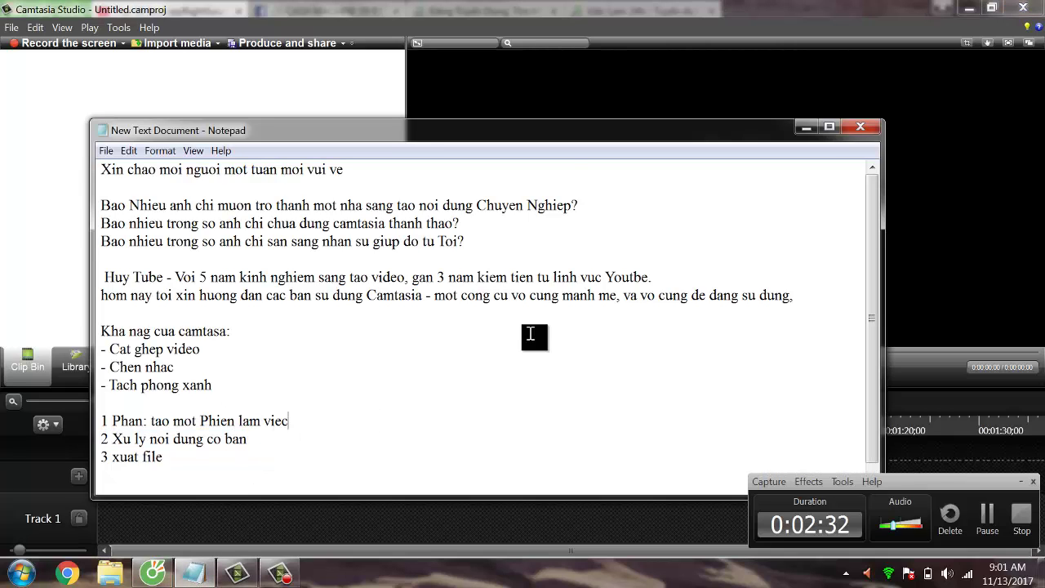
left_click(531, 5)
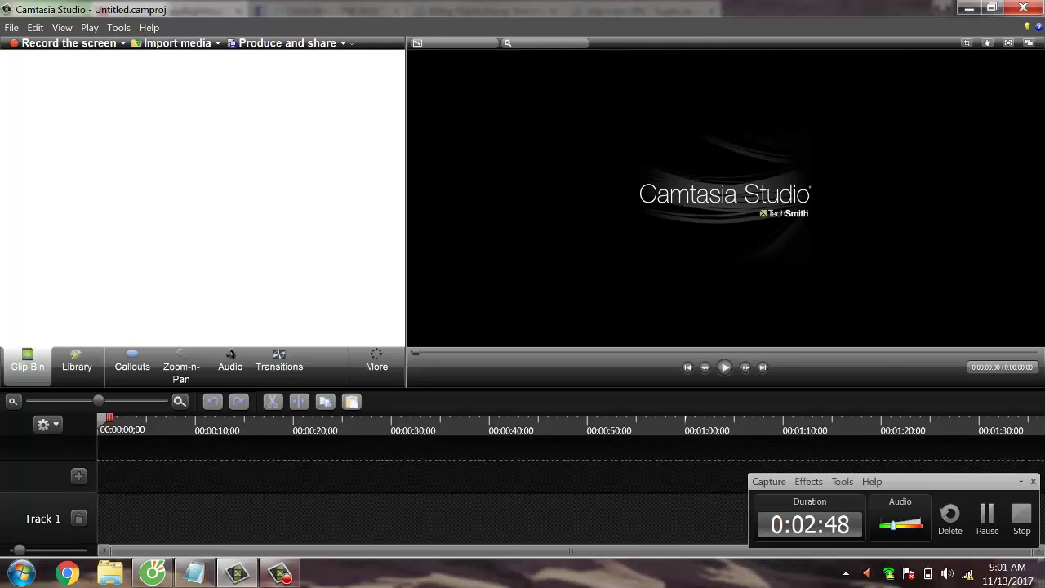
left_click(195, 573)
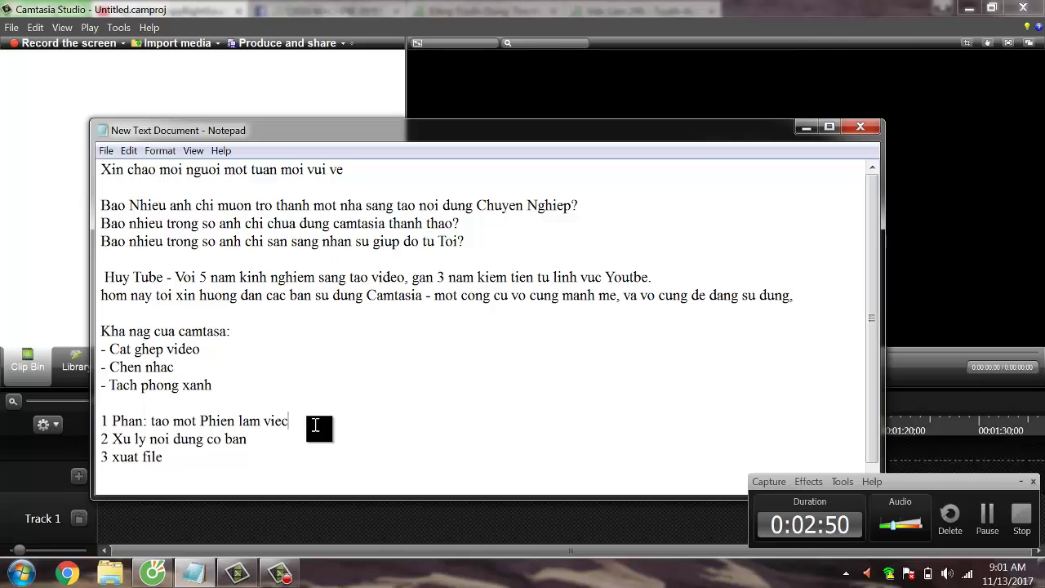
left_click_drag(318, 422, 87, 422)
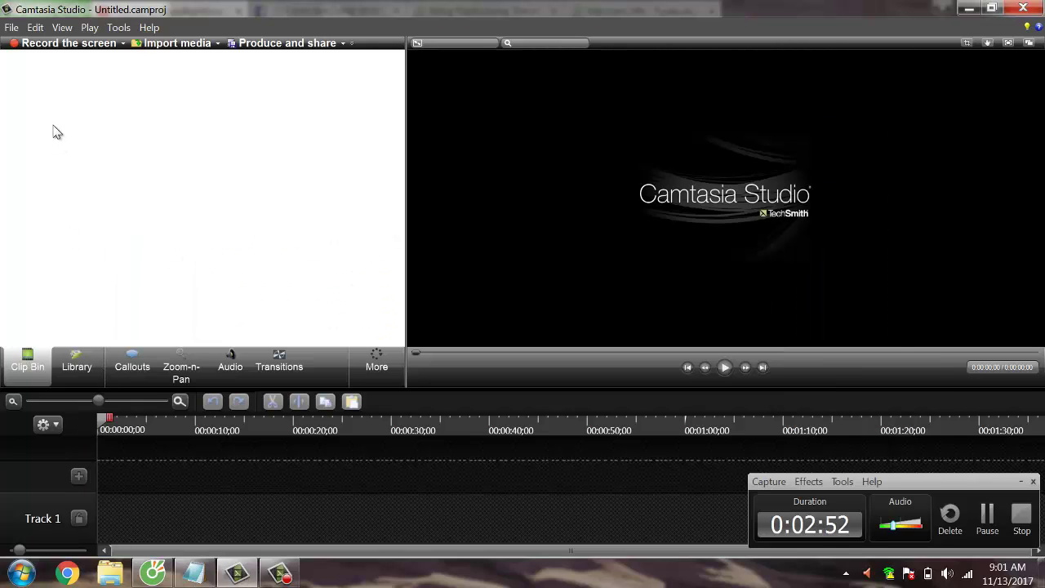
Import the Wildlife video from the Sample Videos folder into Camtasia Studio's Clip Bin.
left_click(51, 131)
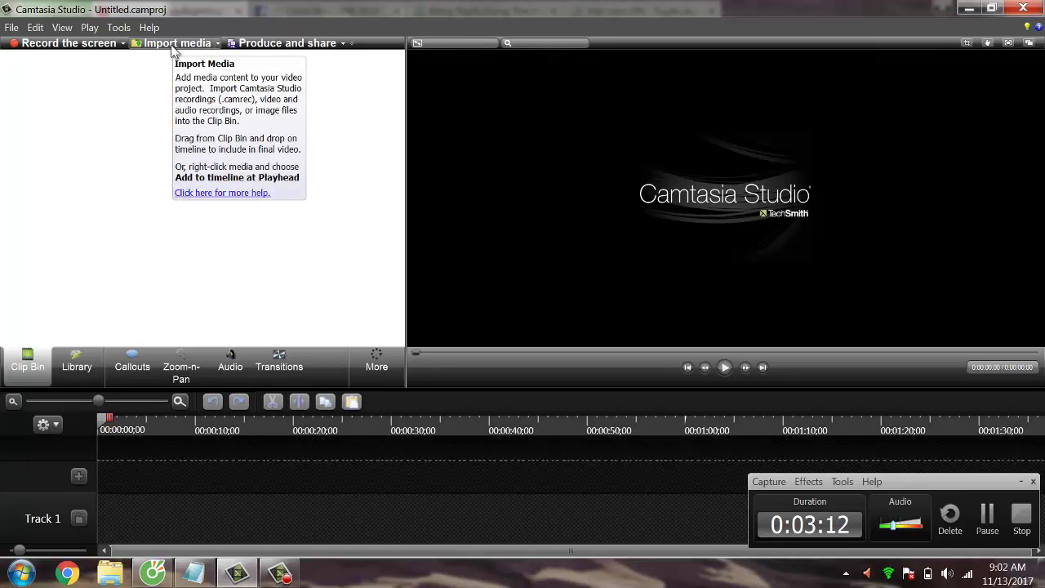
right_click(123, 131)
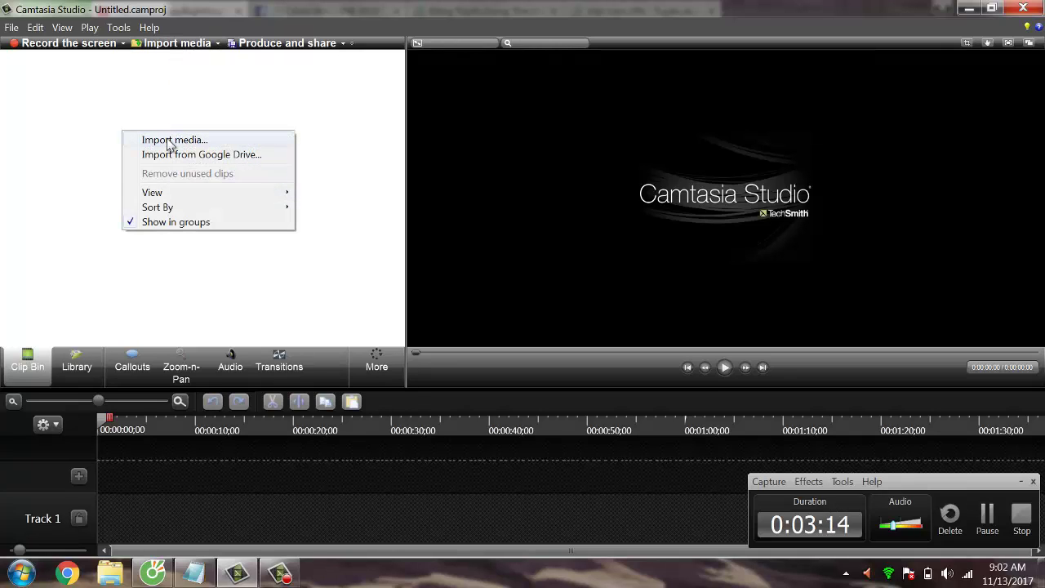
left_click(171, 44)
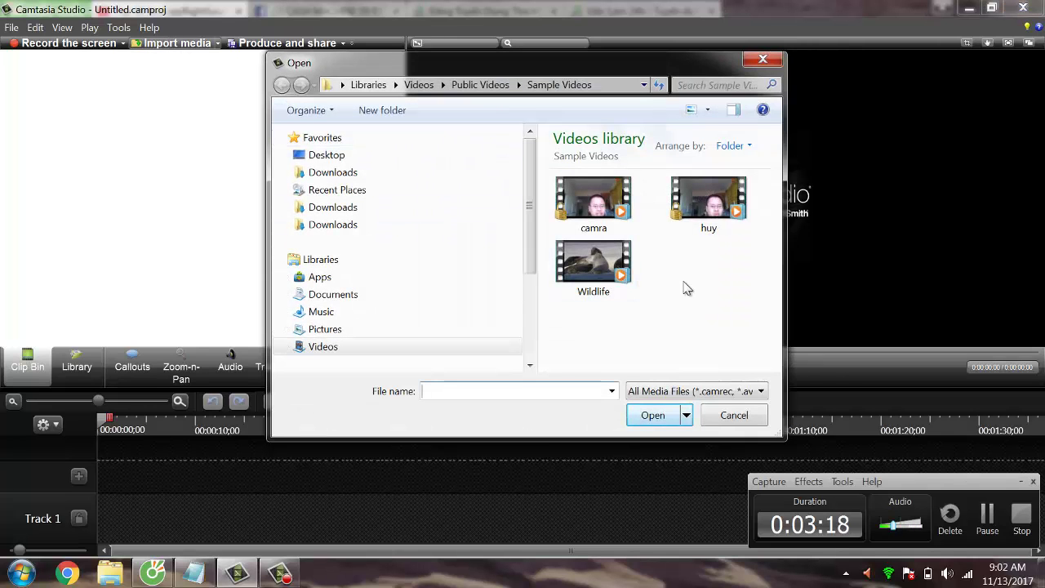
left_click(607, 297)
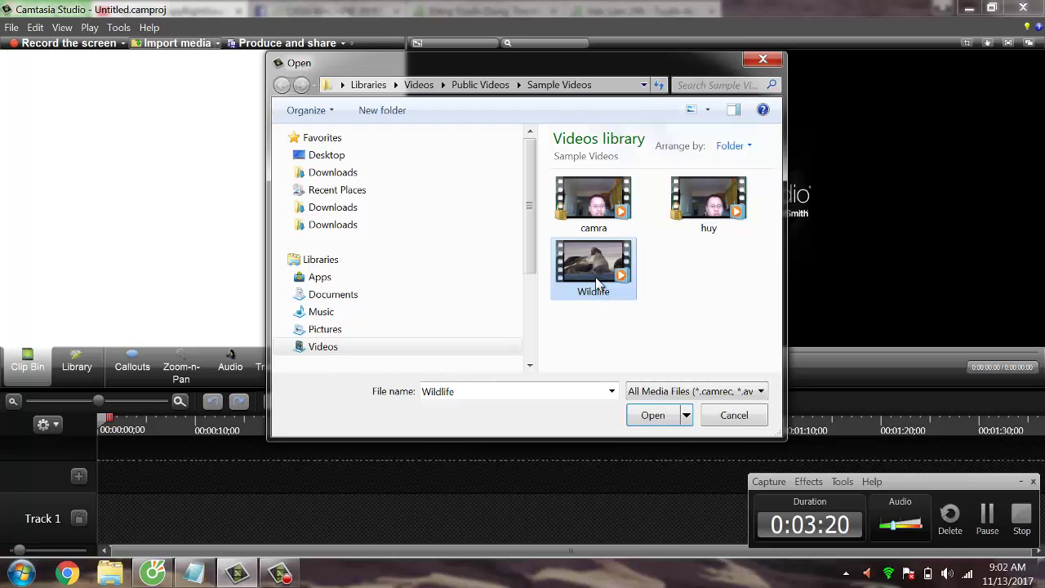
double_click(589, 277)
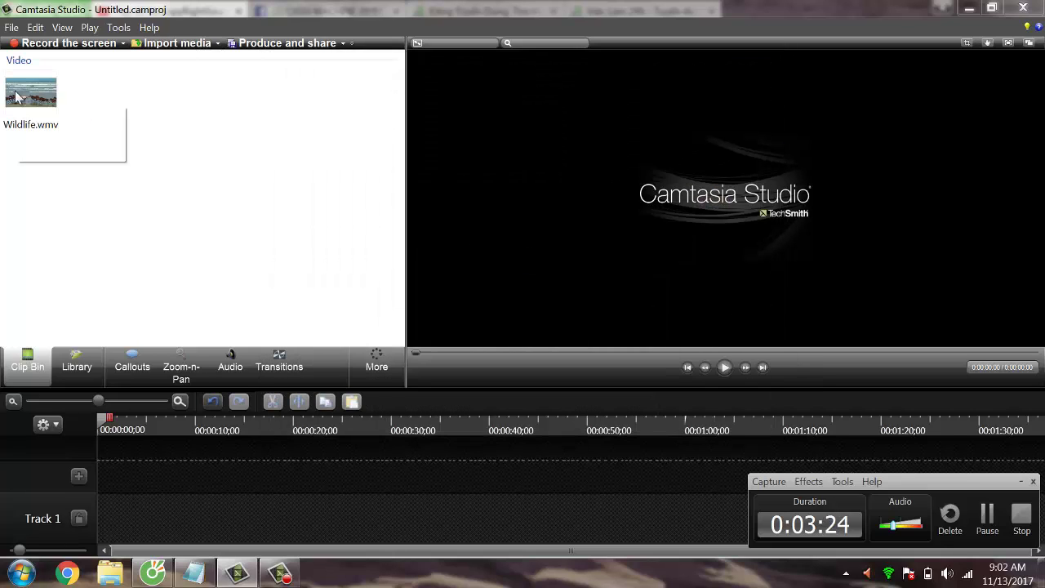
Import the camra video from Sample Videos into the Clip Bin.
left_click(24, 94)
right_click(135, 107)
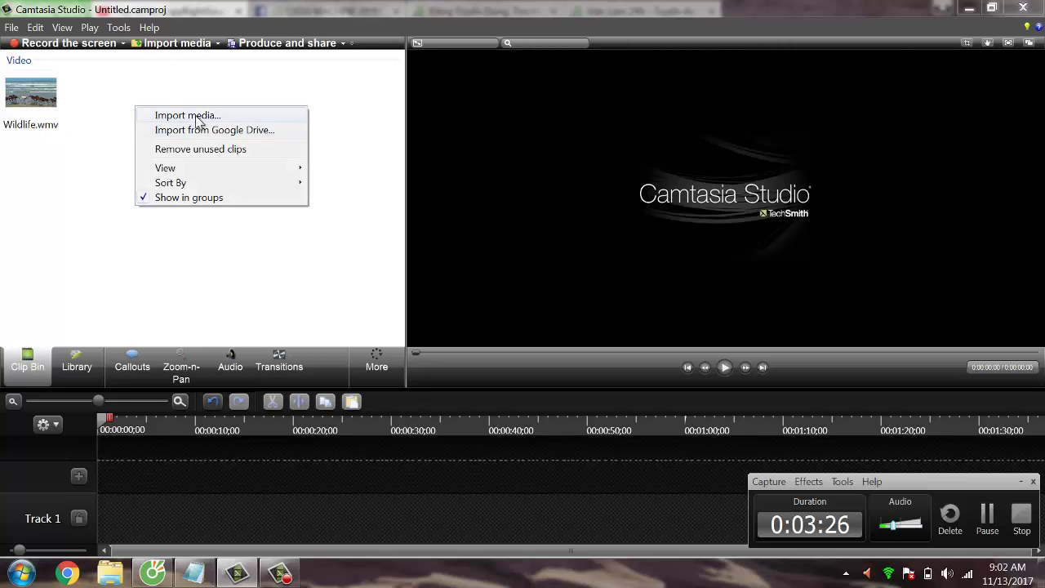
left_click(196, 116)
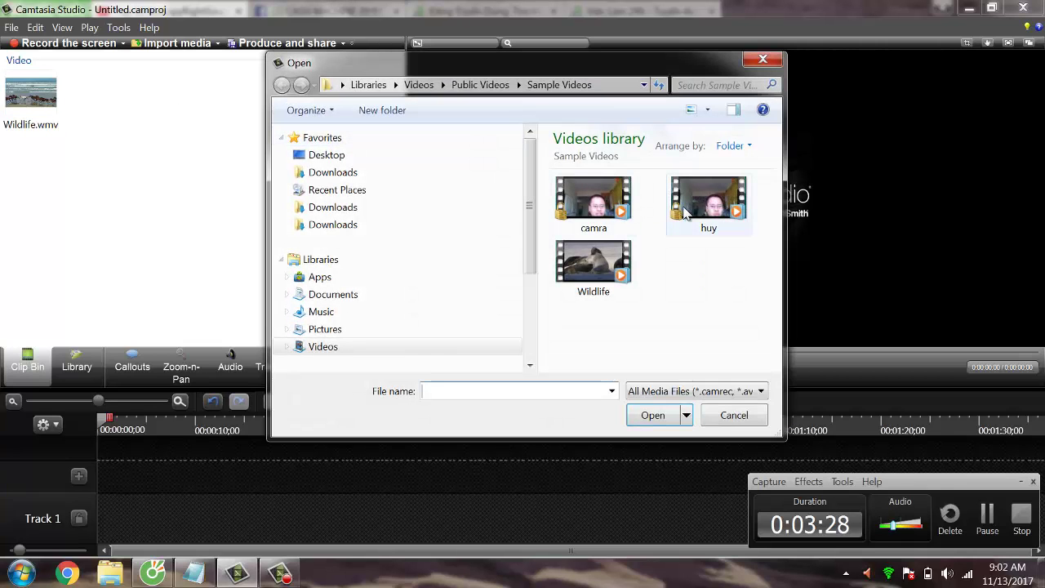
double_click(610, 200)
Import Kalimba.mp3 from the Sample Music folder and select camra.wmv in the Clip Bin.
right_click(204, 131)
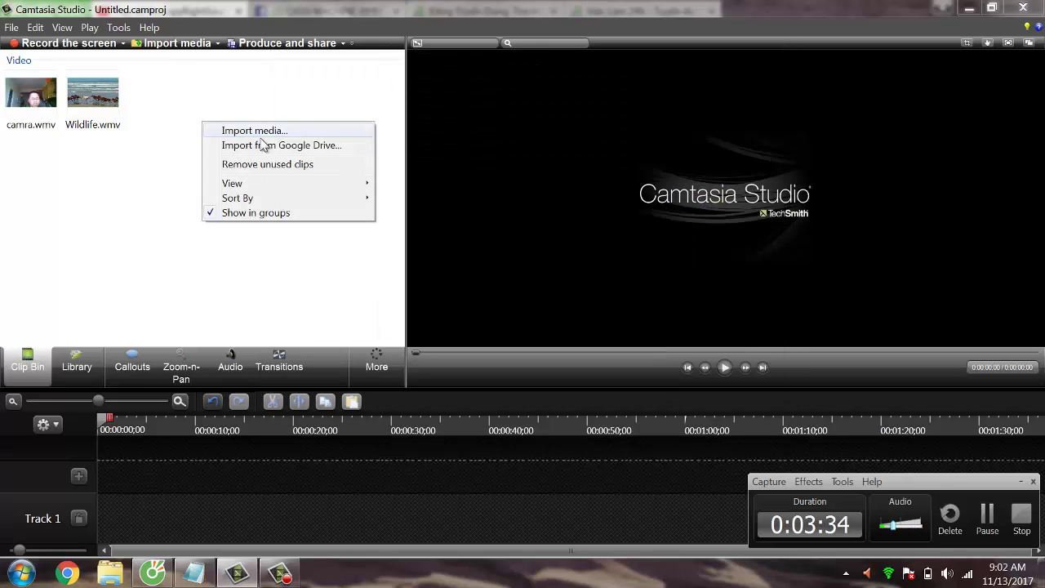
left_click(320, 132)
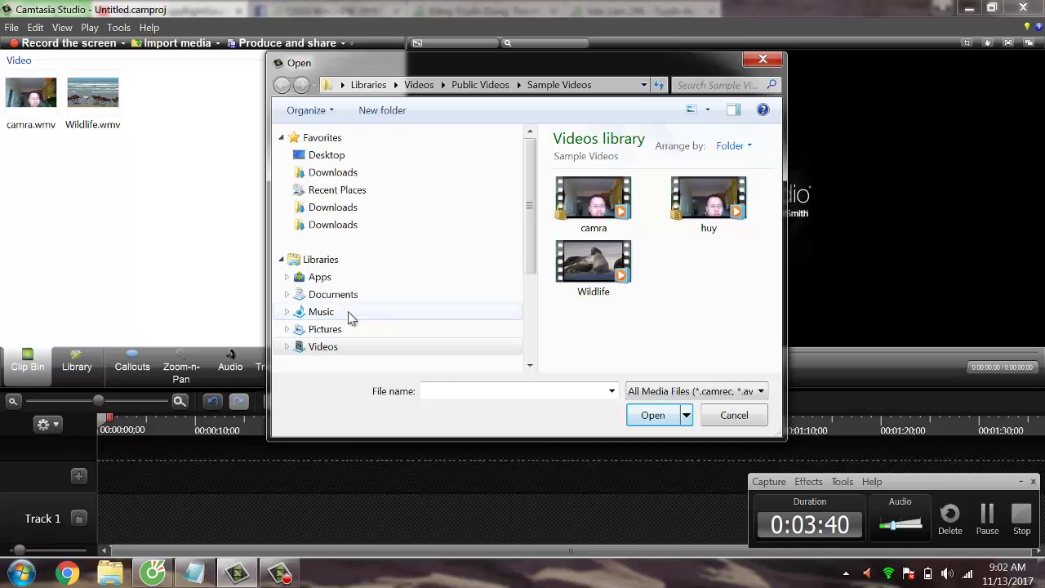
left_click(320, 311)
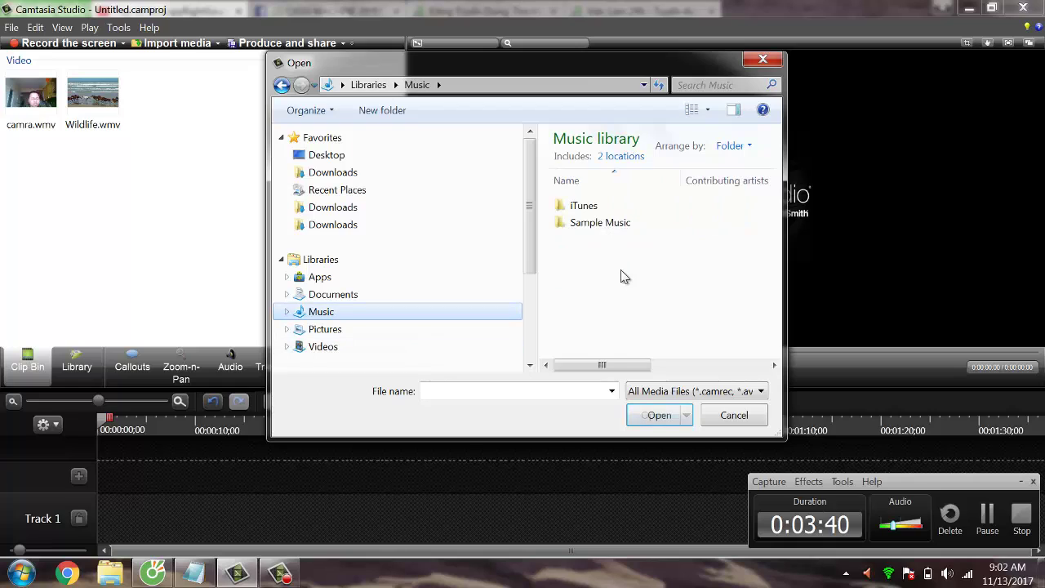
double_click(585, 222)
double_click(583, 205)
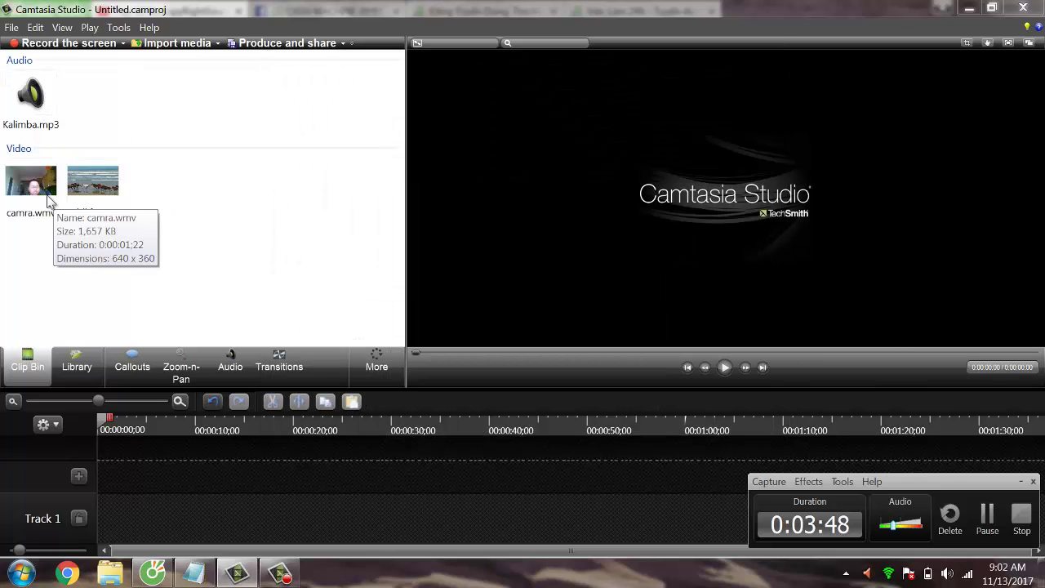
left_click(81, 190)
left_click(33, 113)
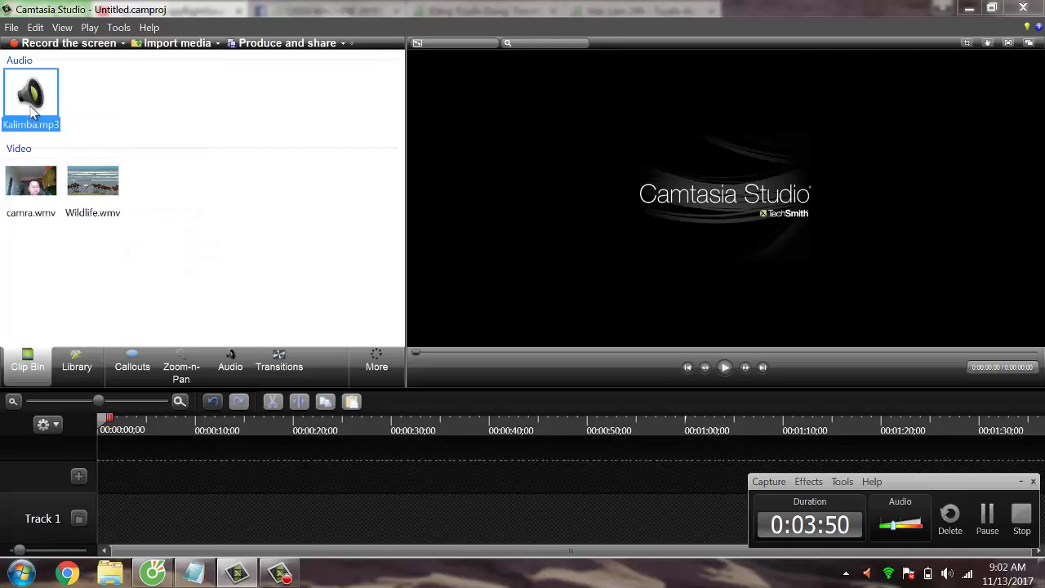
left_click(24, 202)
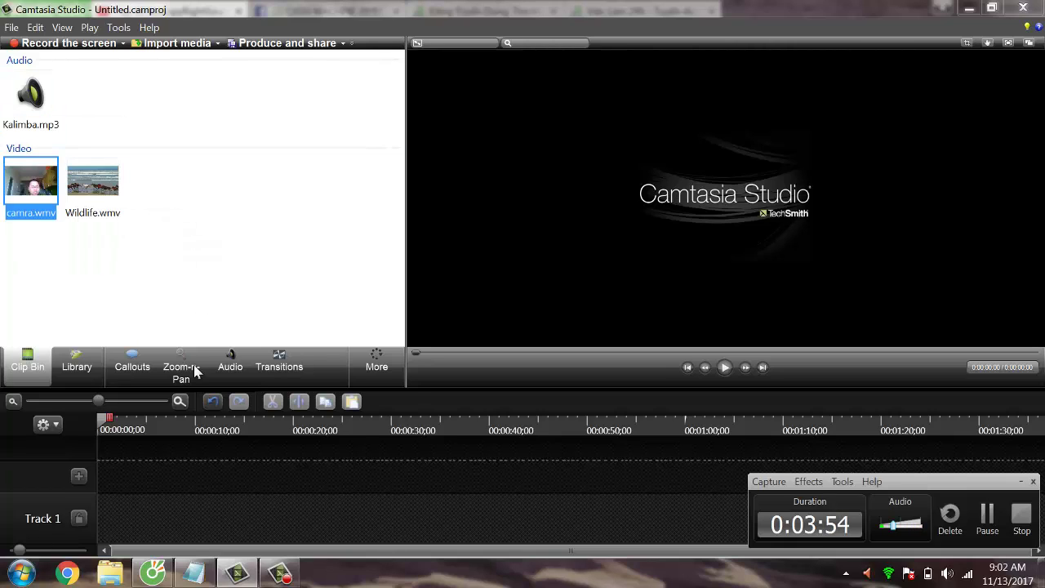
Switch to the Cốc Cốc browser and search YouTube for "cash machine".
left_click(155, 576)
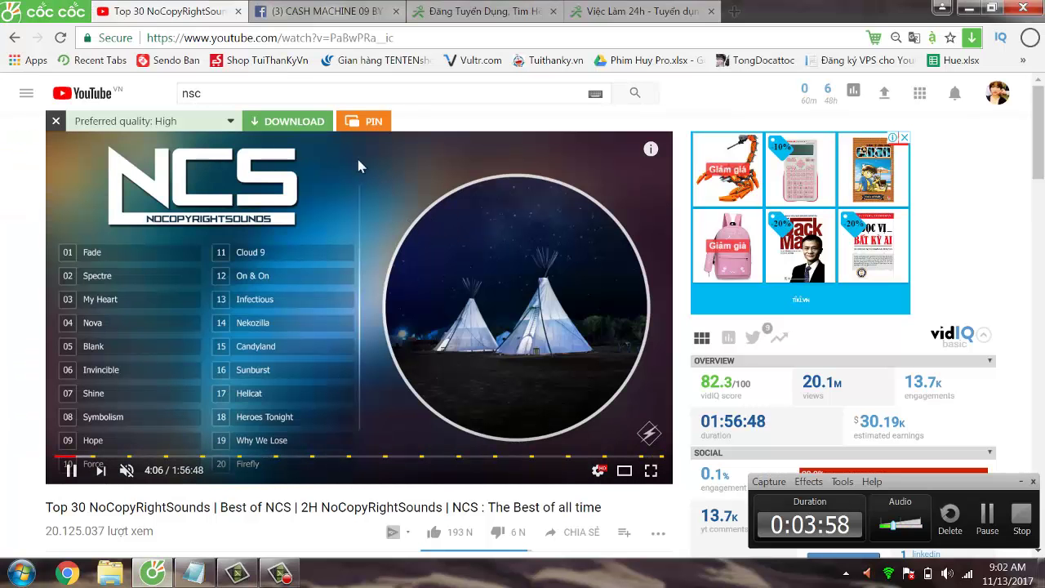
double_click(234, 90)
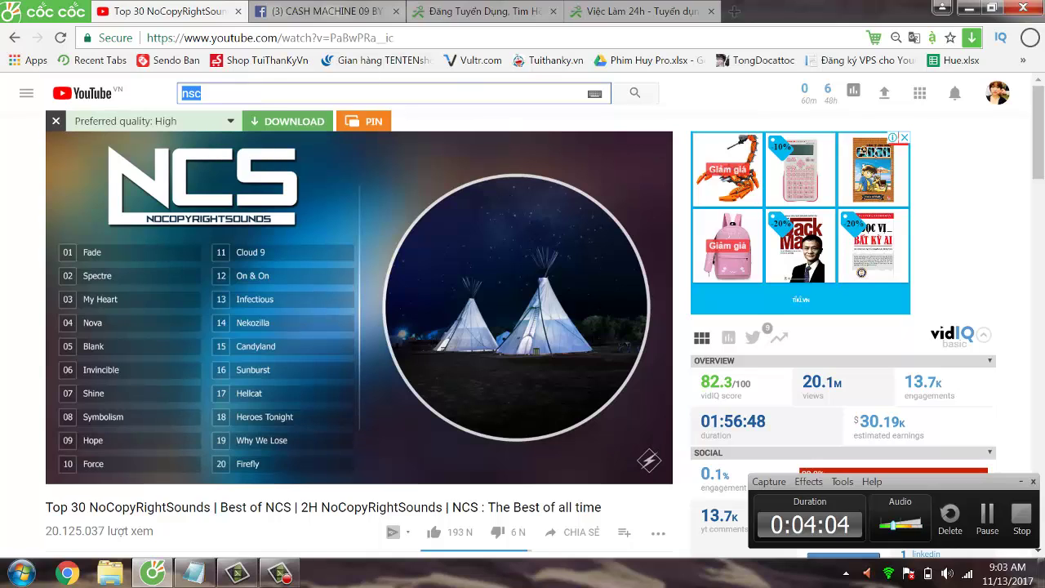
type("cah")
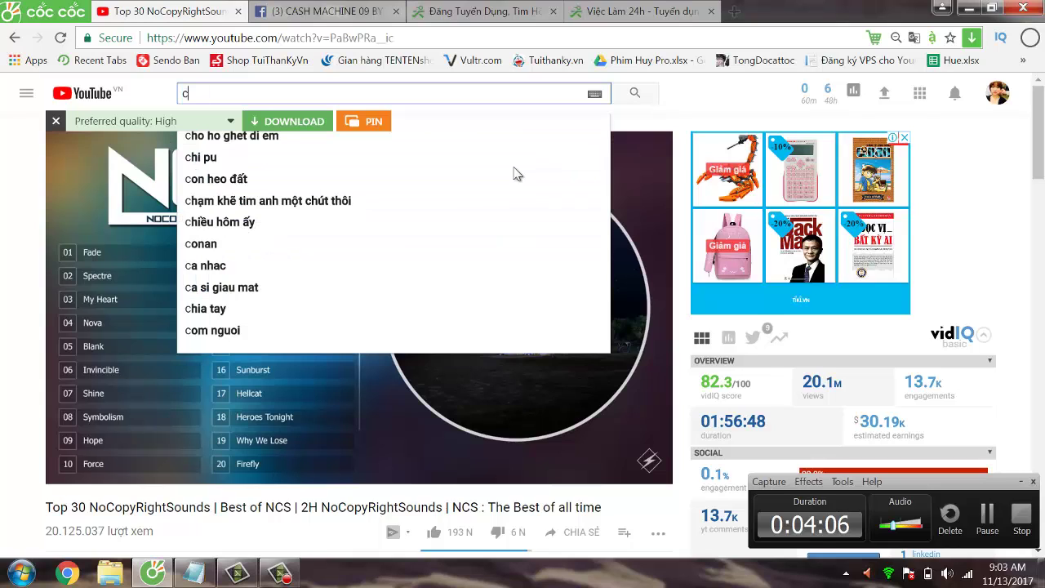
key("BackSpace")
key("BackSpace")
type("ah")
key("BackSpace")
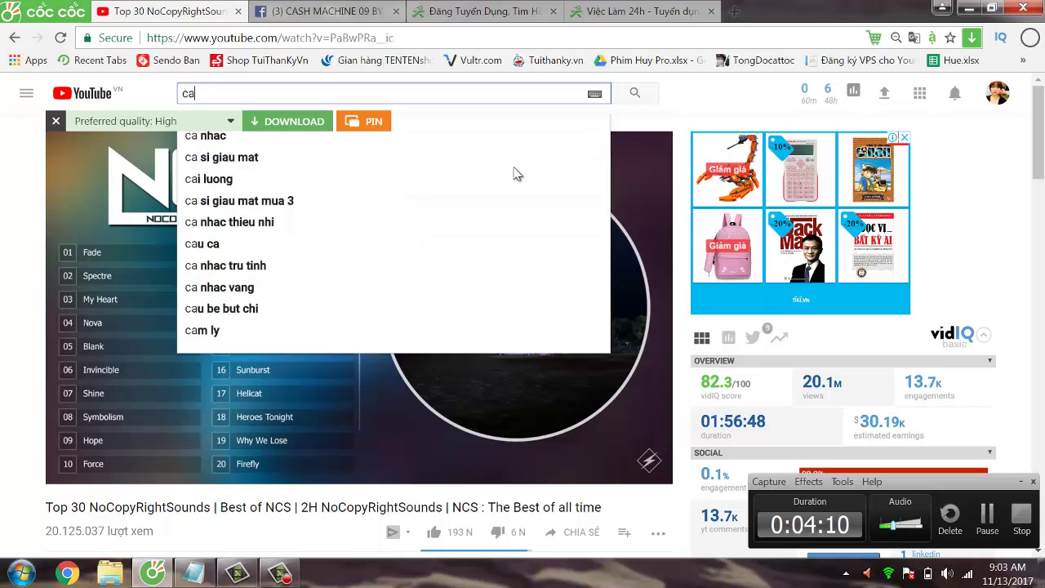
key("BackSpace")
type("as")
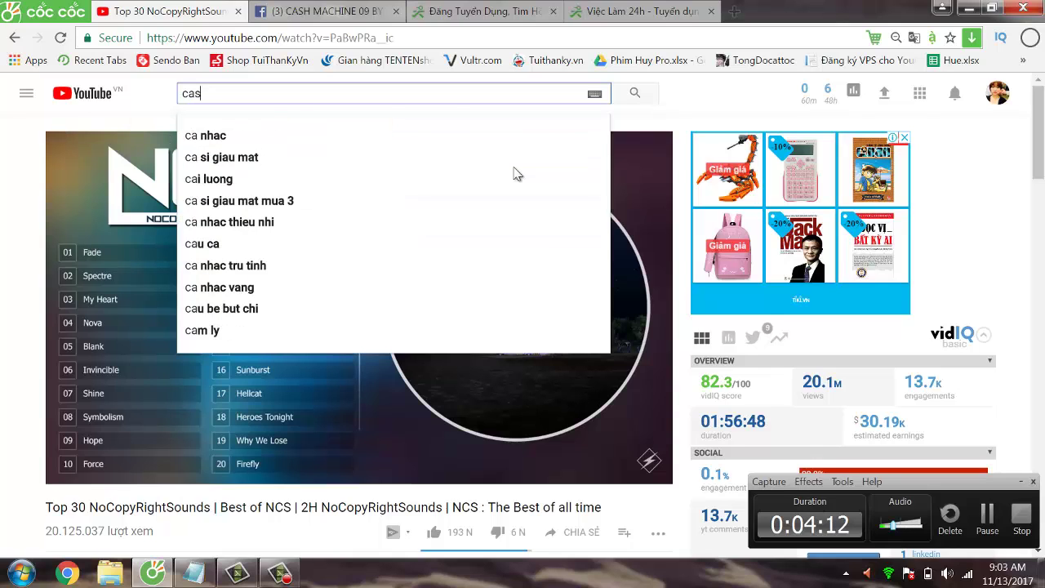
type("h machine")
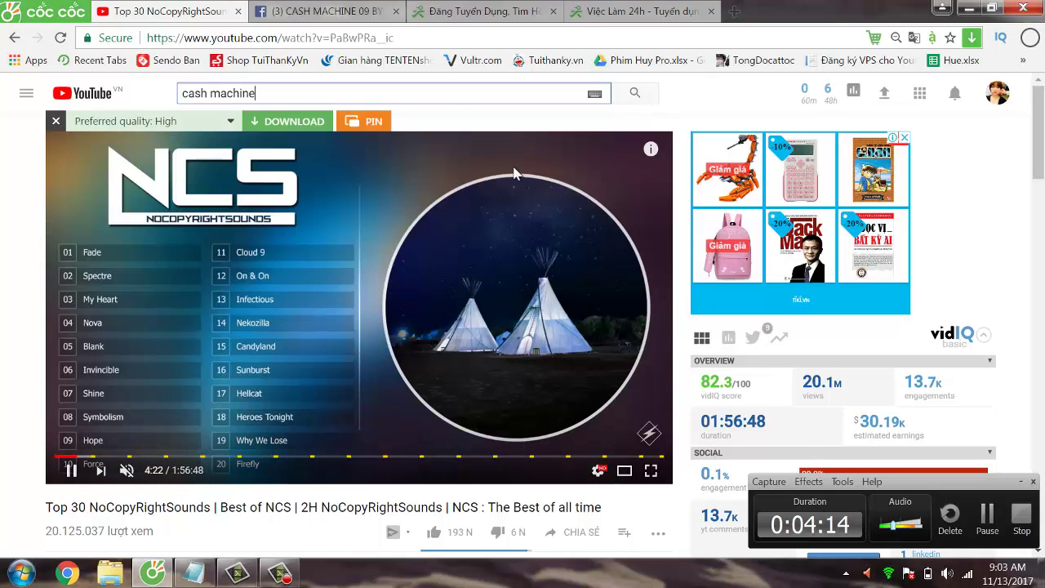
key("Return")
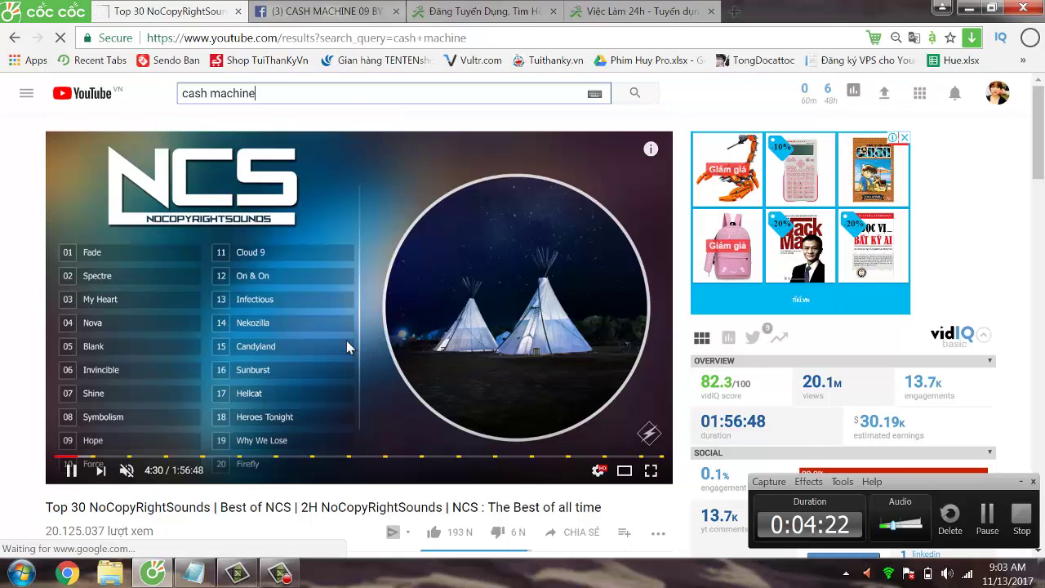
Open the video "DRAM - Cash Machine [Official Music Video]" from the YouTube search results.
scroll(346, 347, "down", 2)
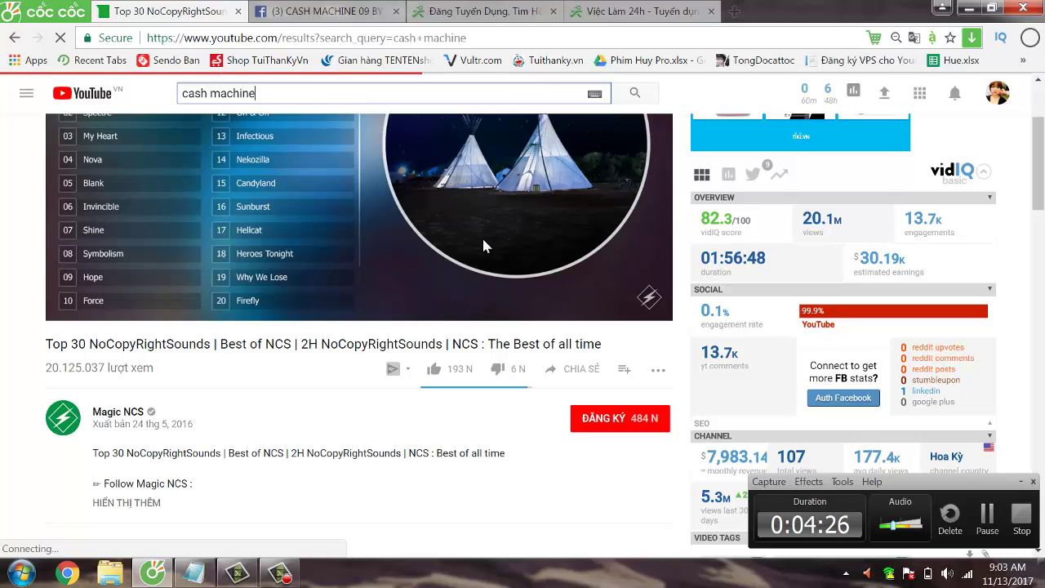
scroll(486, 240, "down", 6)
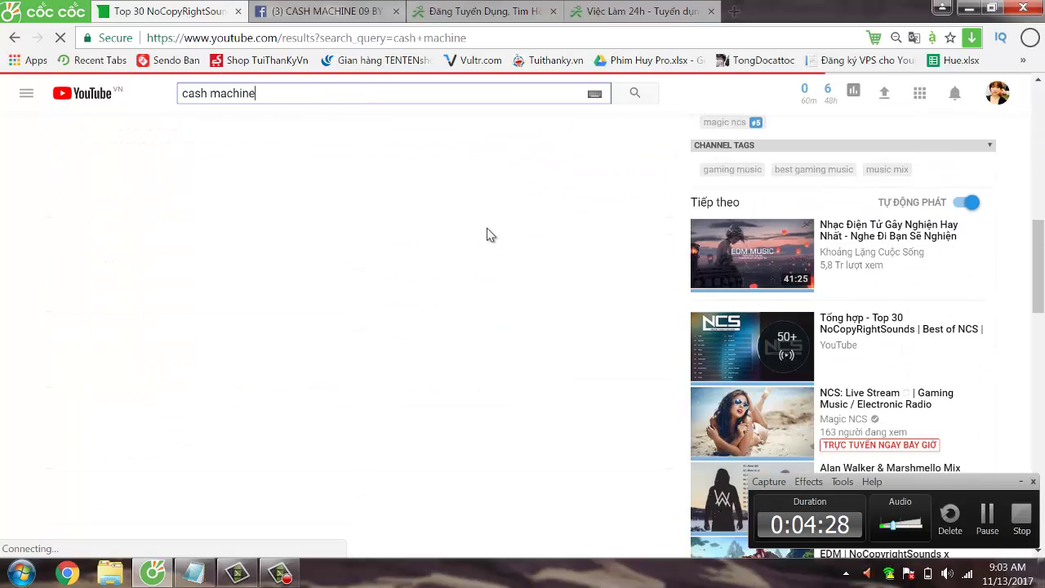
scroll(485, 235, "down", 3)
scroll(443, 262, "up", 11)
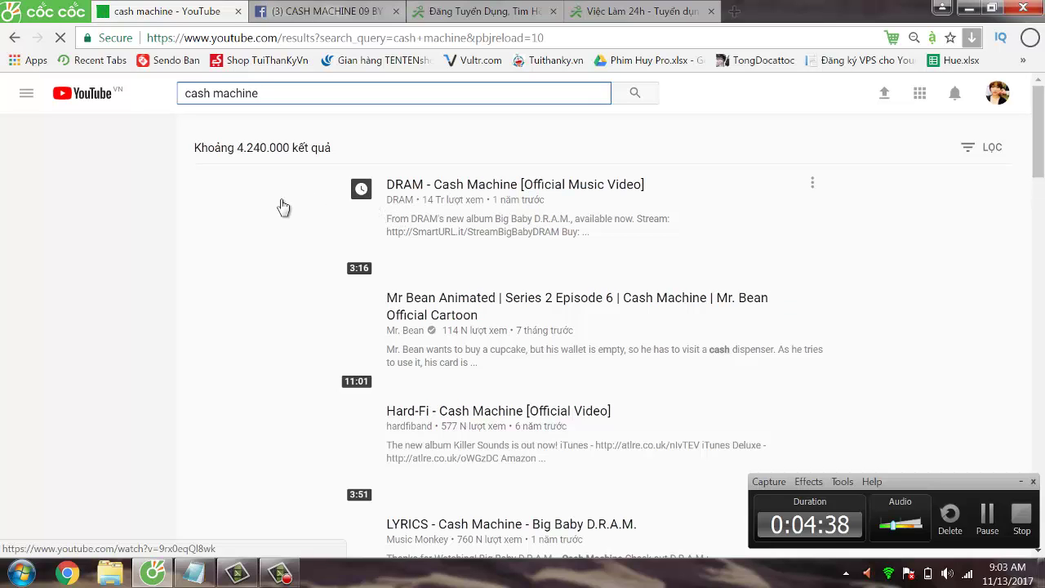
left_click(458, 185)
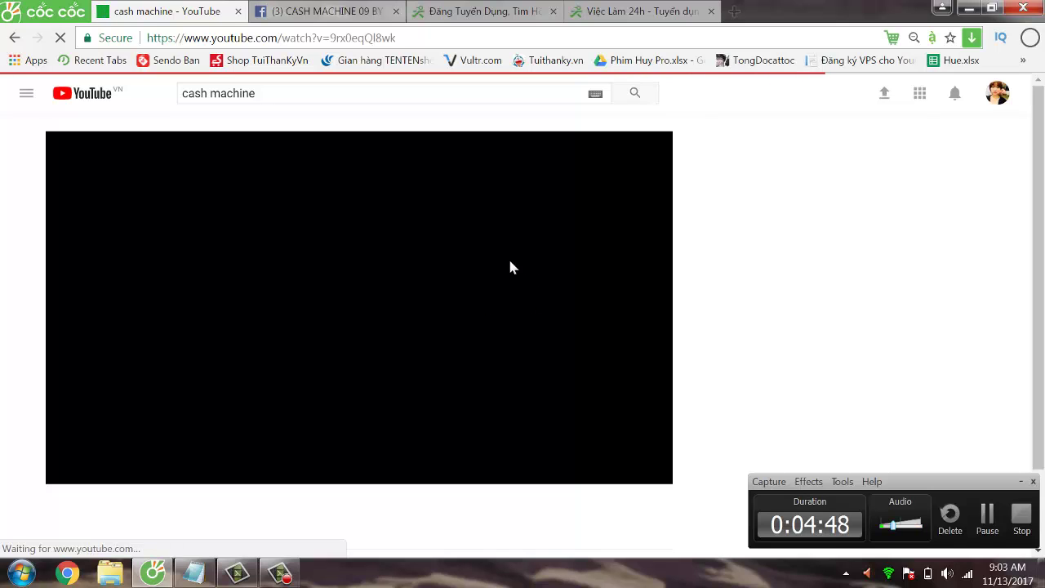
Switch to the Notepad outline and add the line "- chua co video - Down video tu youtube." below "1 Phan: tao mot Phien lam viec".
left_click(193, 572)
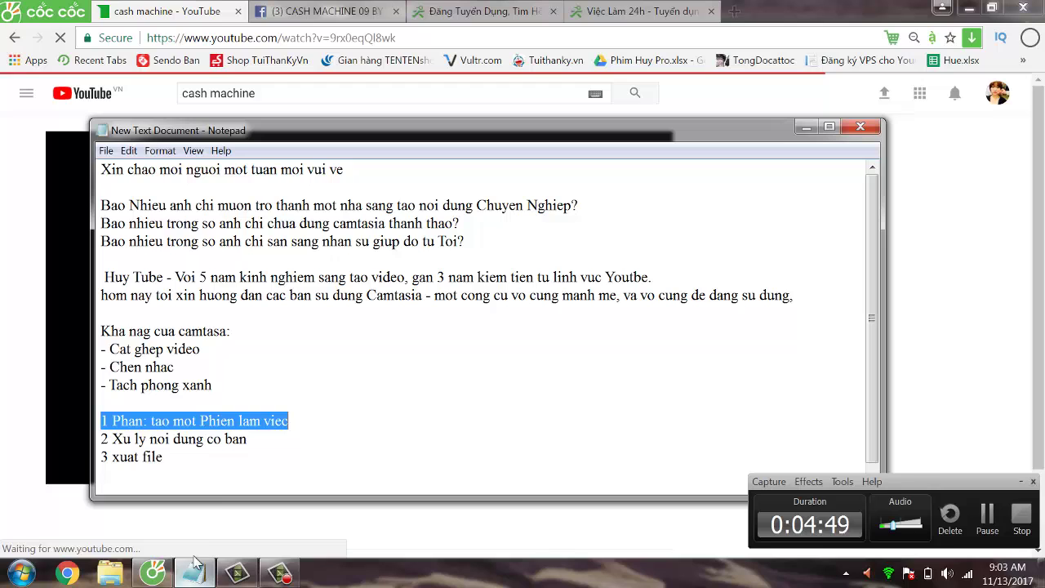
left_click(183, 420)
left_click(332, 414)
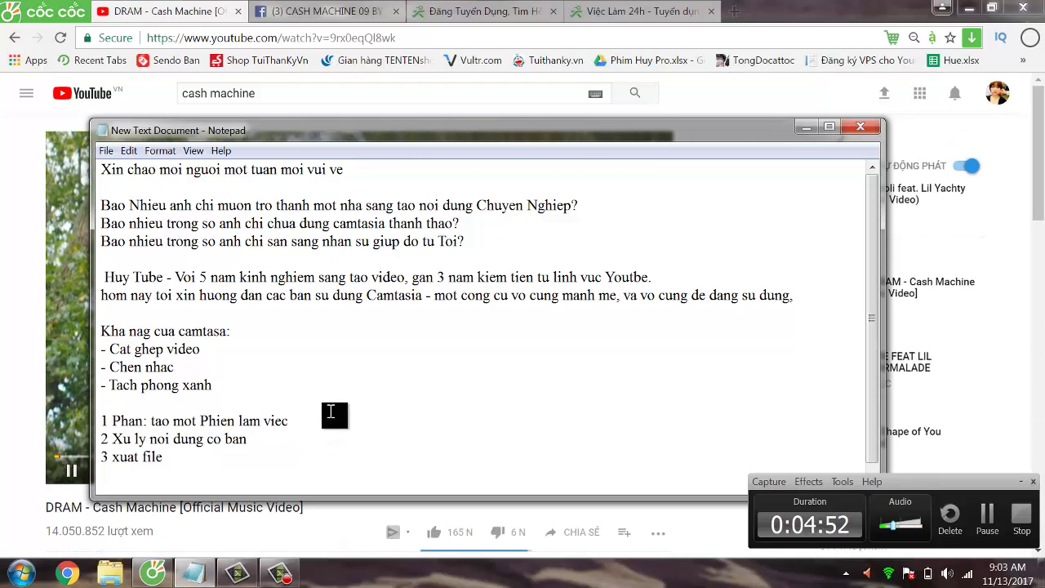
key("Return")
type("-")
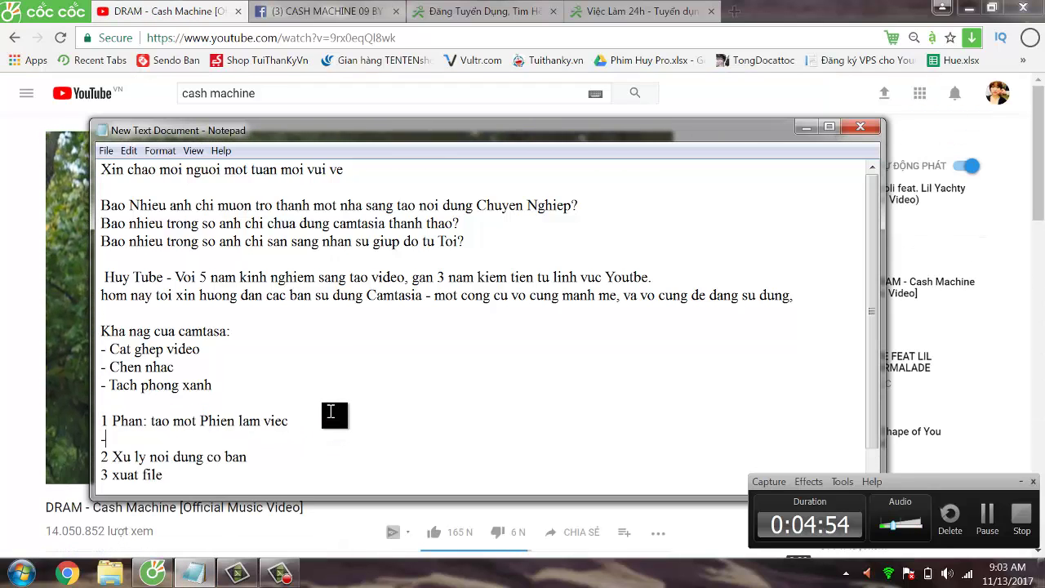
type(" chua co vid")
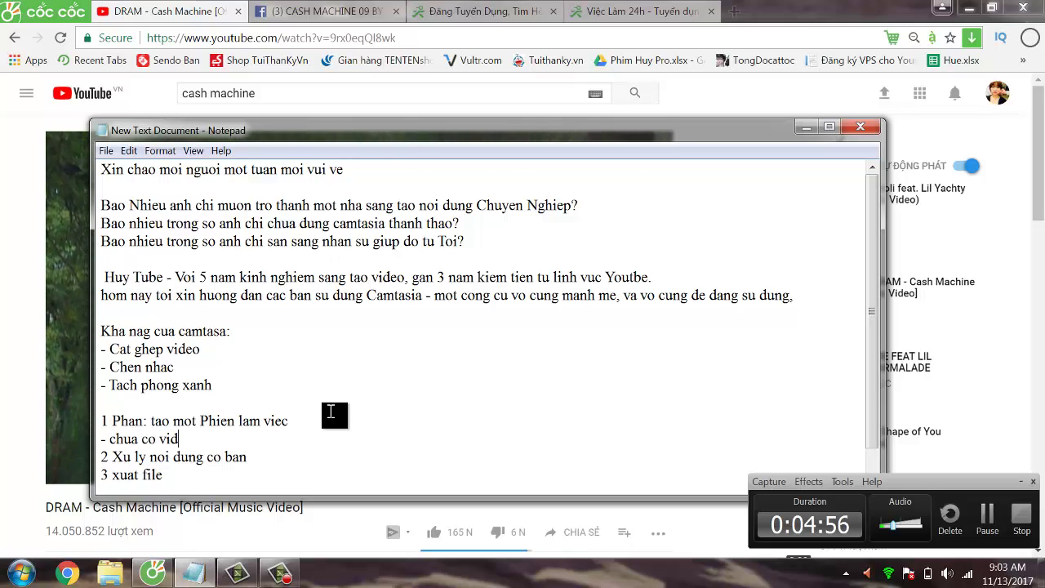
type("eo - D")
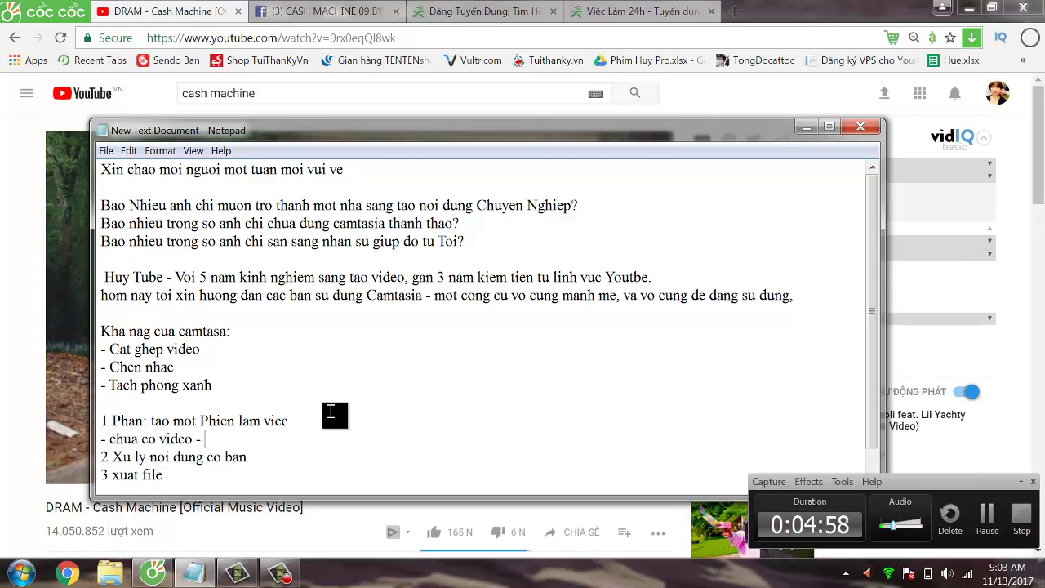
type("wn video tu")
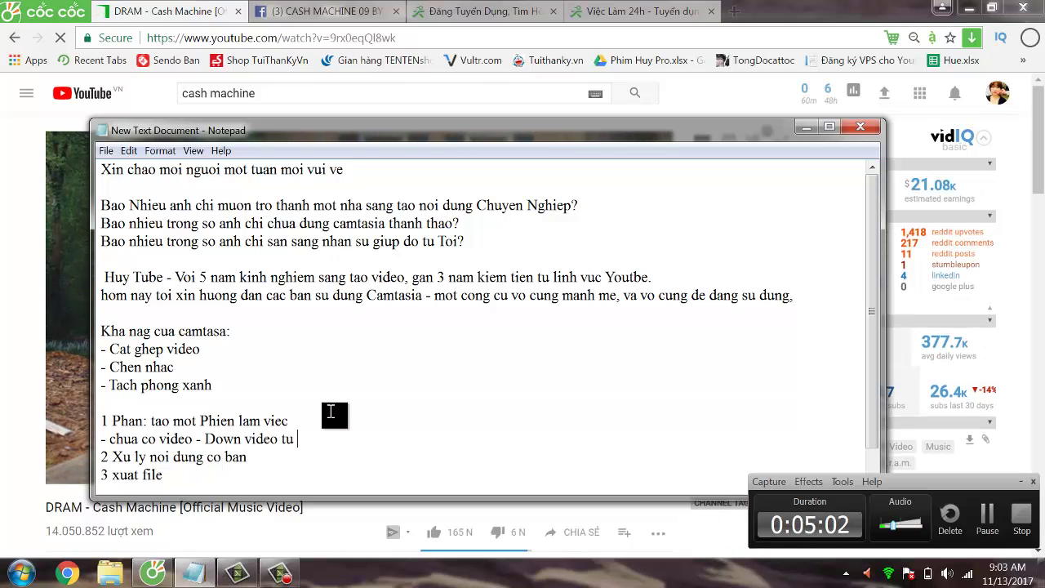
type(" youtube")
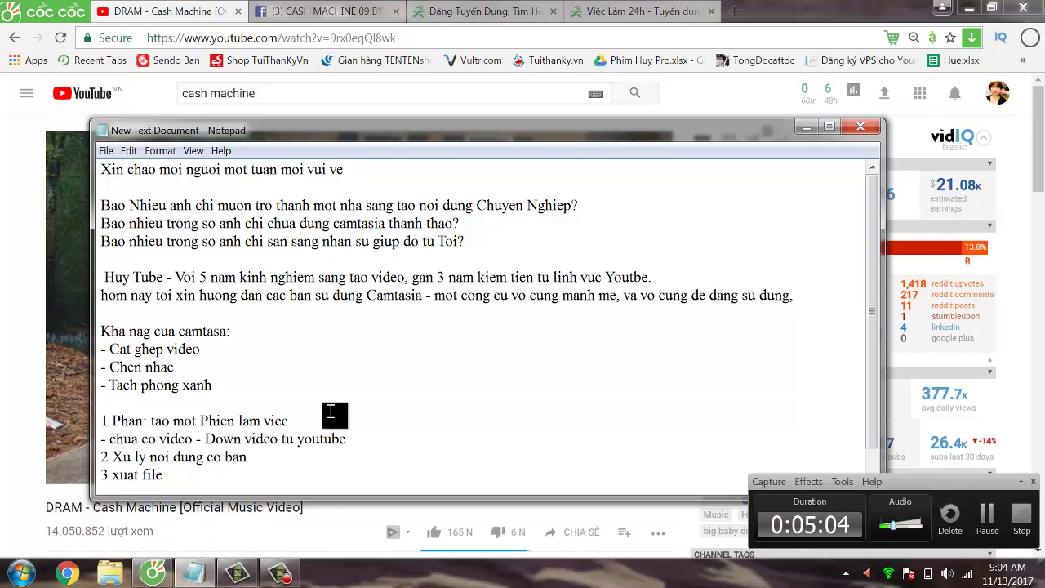
type(".")
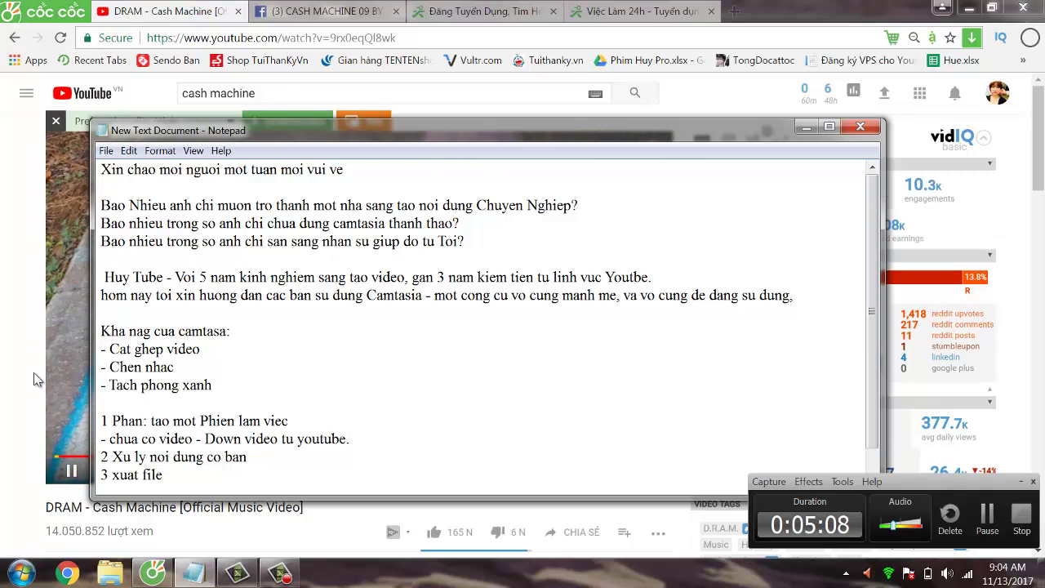
Return to the YouTube video in Cốc Cốc, lower its volume and download its audio as High .mp3.
left_click(34, 378)
left_click(124, 471)
left_click(124, 471)
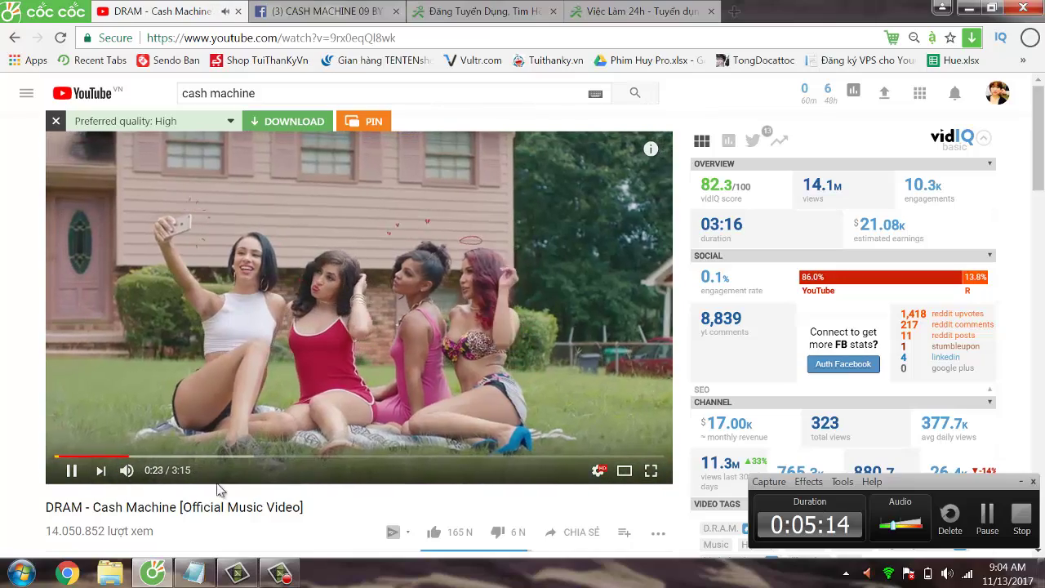
mouse_move(145, 473)
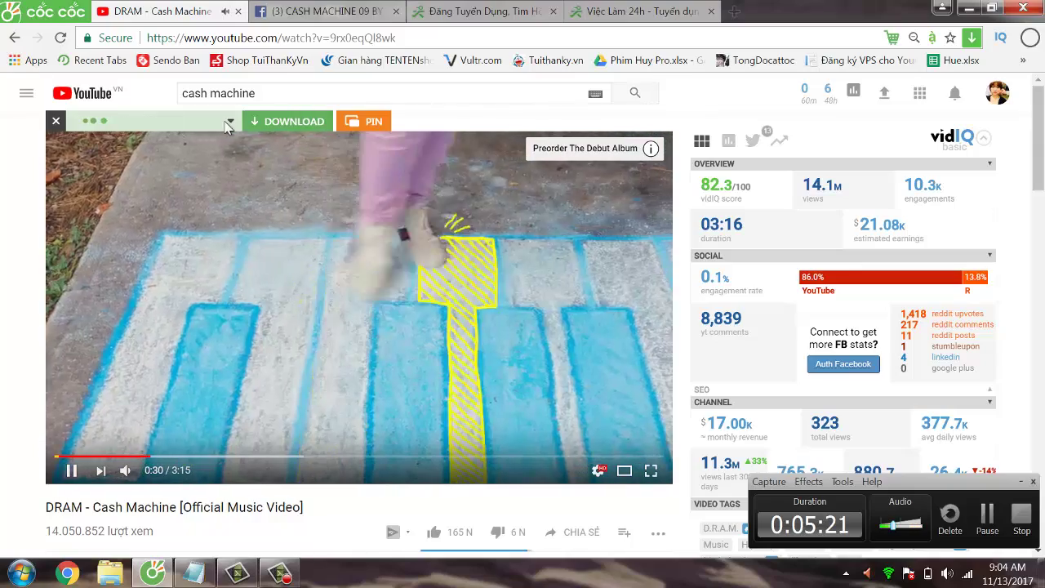
left_click(229, 123)
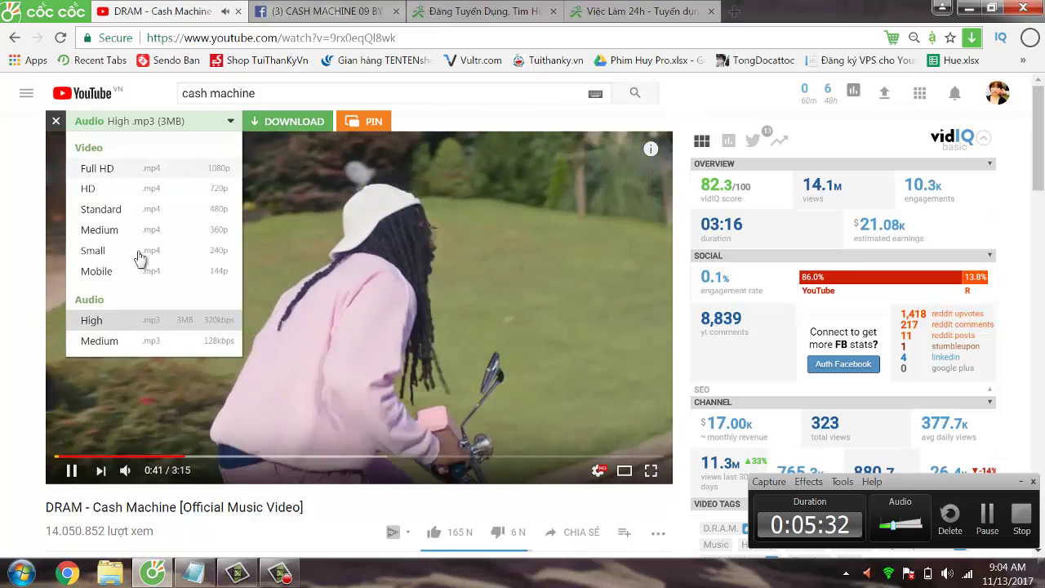
left_click(284, 124)
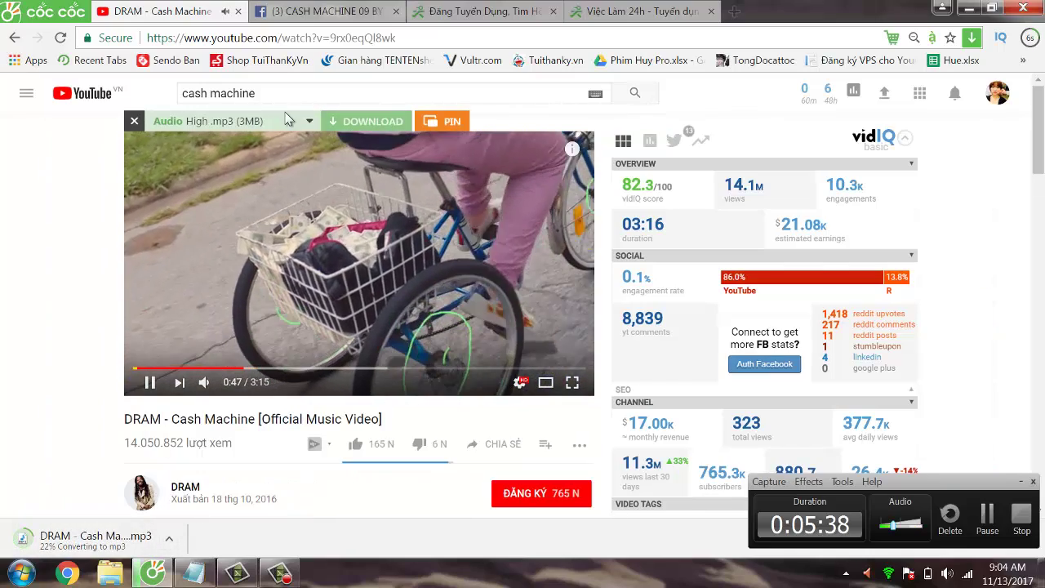
Download the same video as HD .mp4, pause playback and close the YouTube page.
left_click(308, 122)
left_click(233, 192)
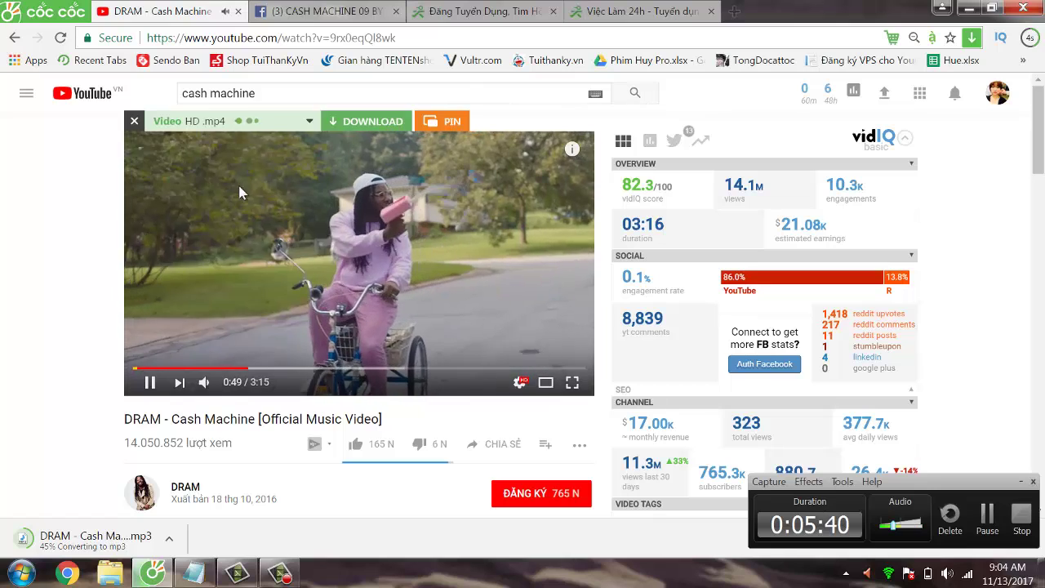
left_click(374, 121)
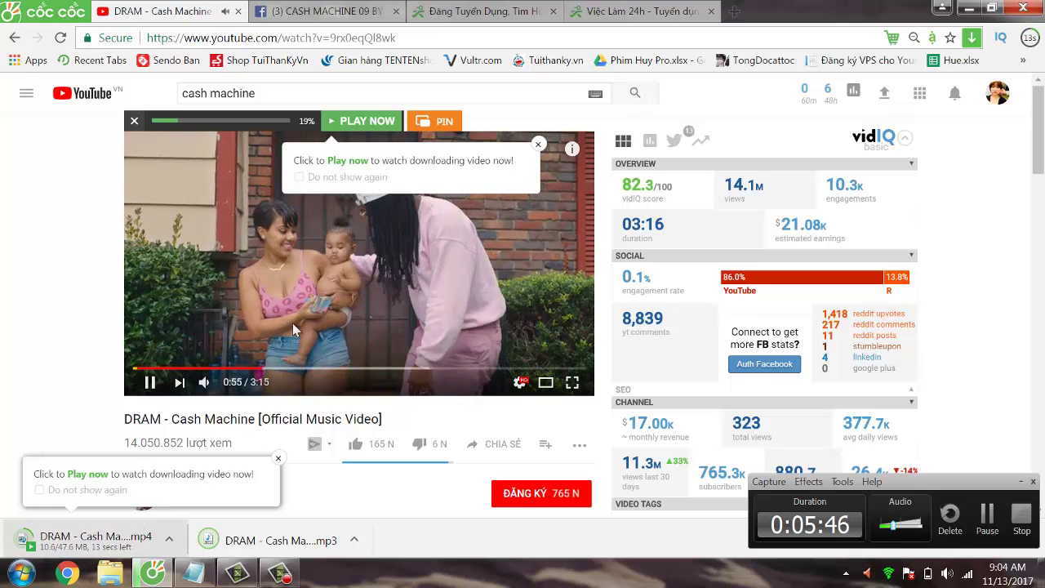
left_click(202, 244)
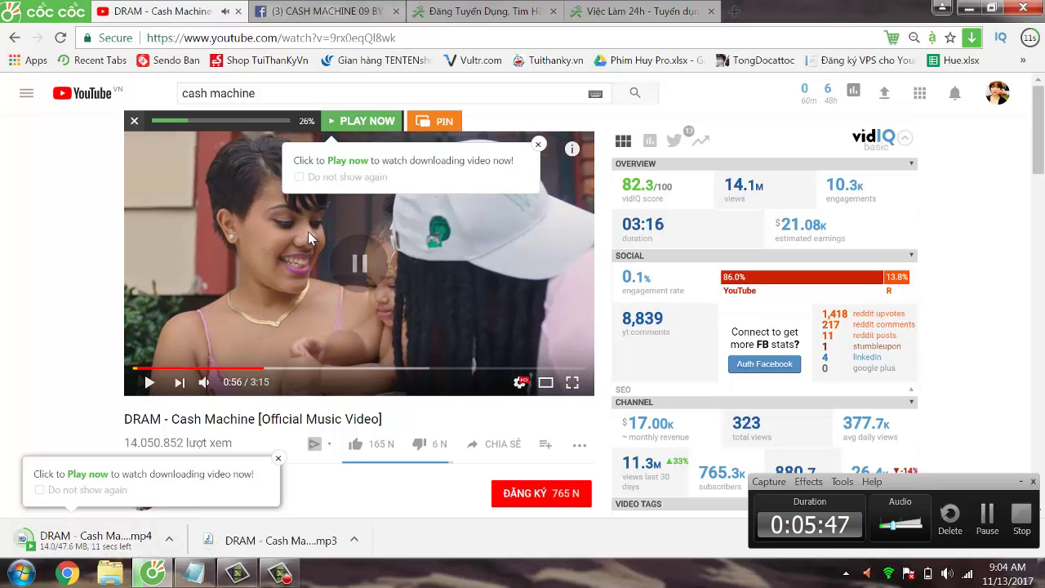
left_click(238, 11)
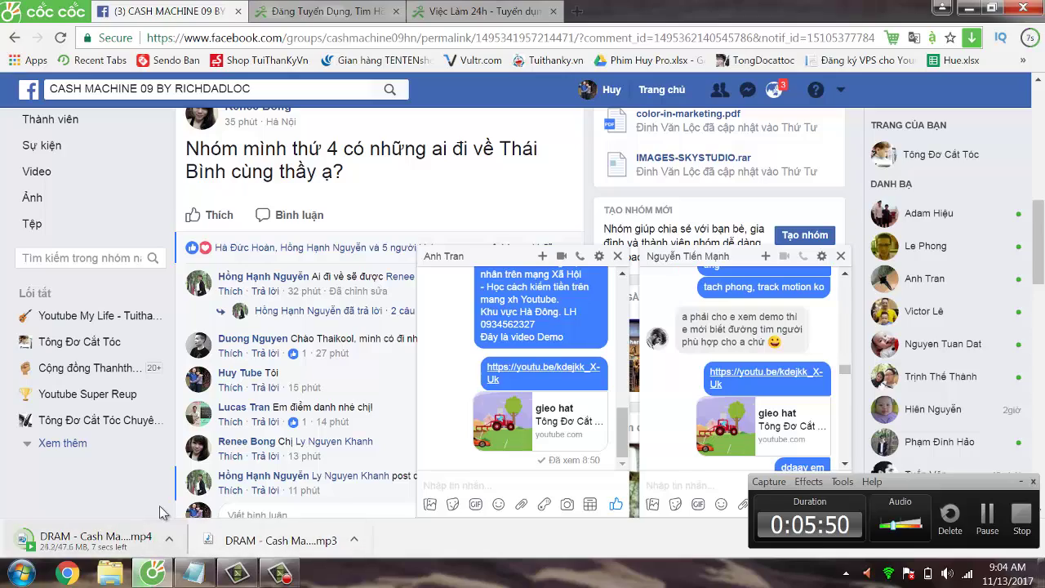
Switch to Notepad and add the line "- Dung côc côc - Youtube down." below the YouTube download note.
mouse_move(290, 568)
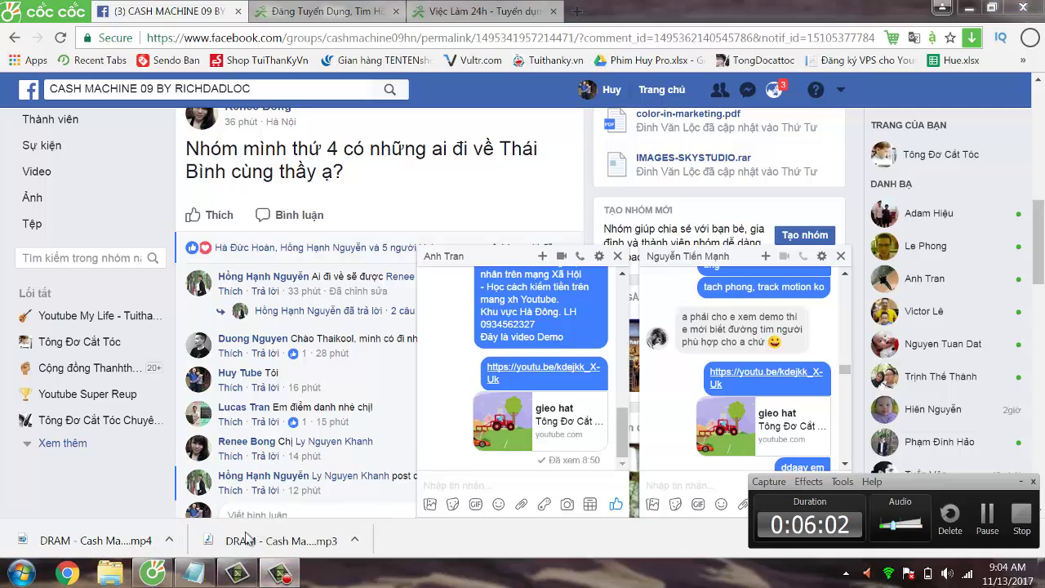
key("alt+Tab")
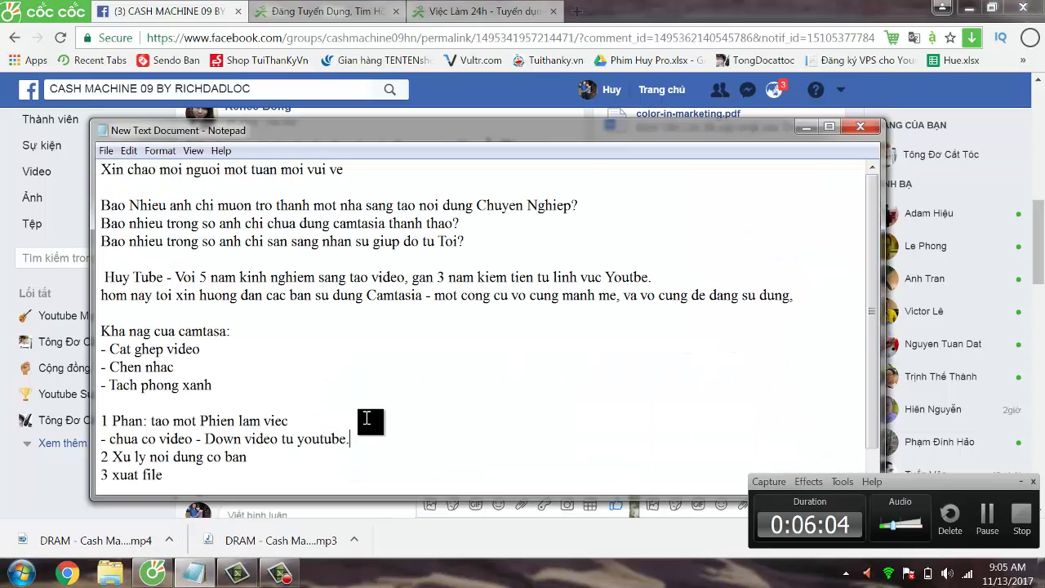
key("Return")
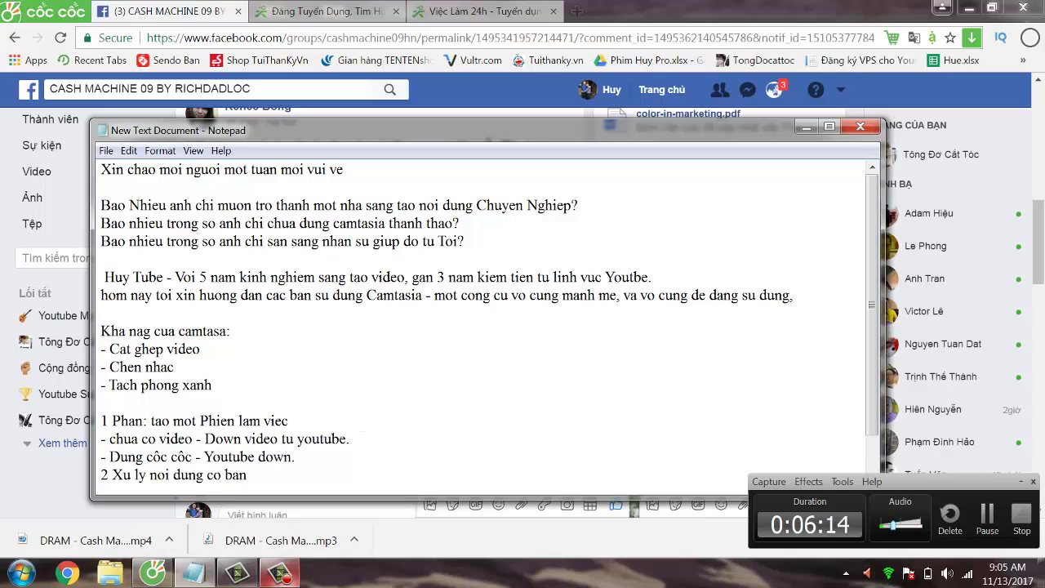
Switch to Camtasia Studio and import both the MP4 and MP3 of "DRAM - Cash Machine [Official Music Video]" from Downloads into the Clip Bin.
left_click(236, 573)
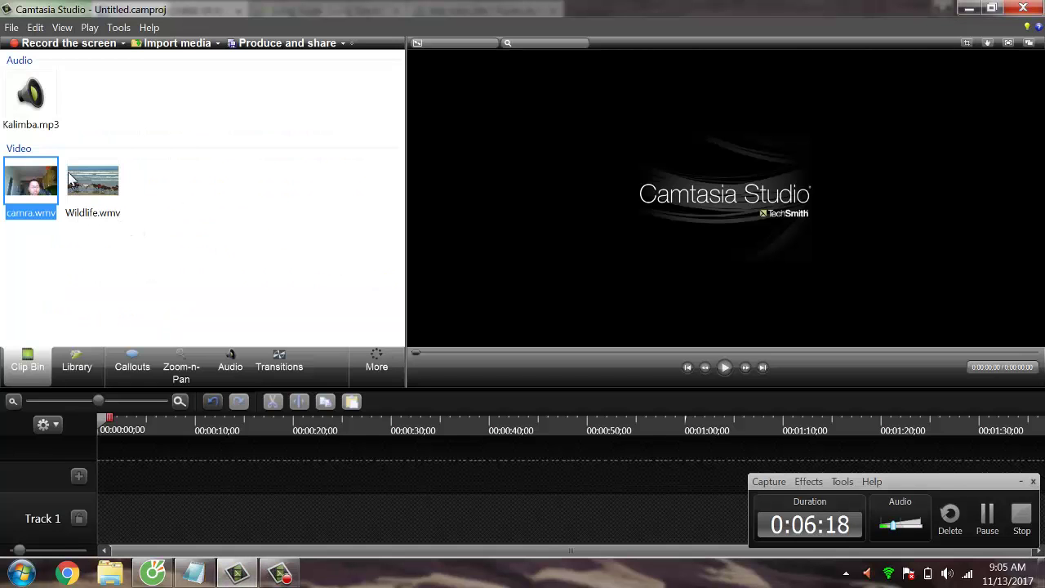
right_click(187, 109)
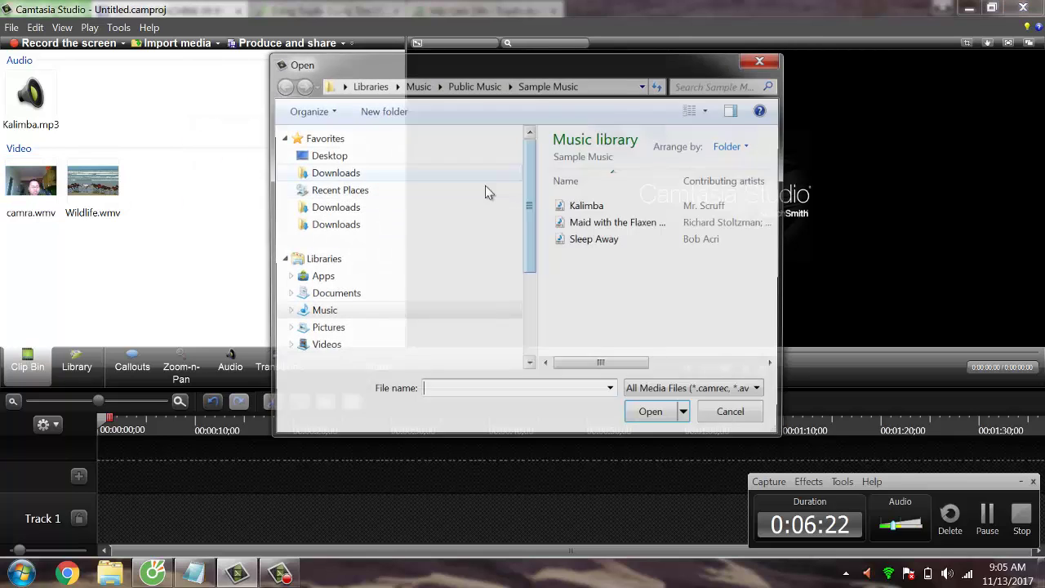
left_click(333, 208)
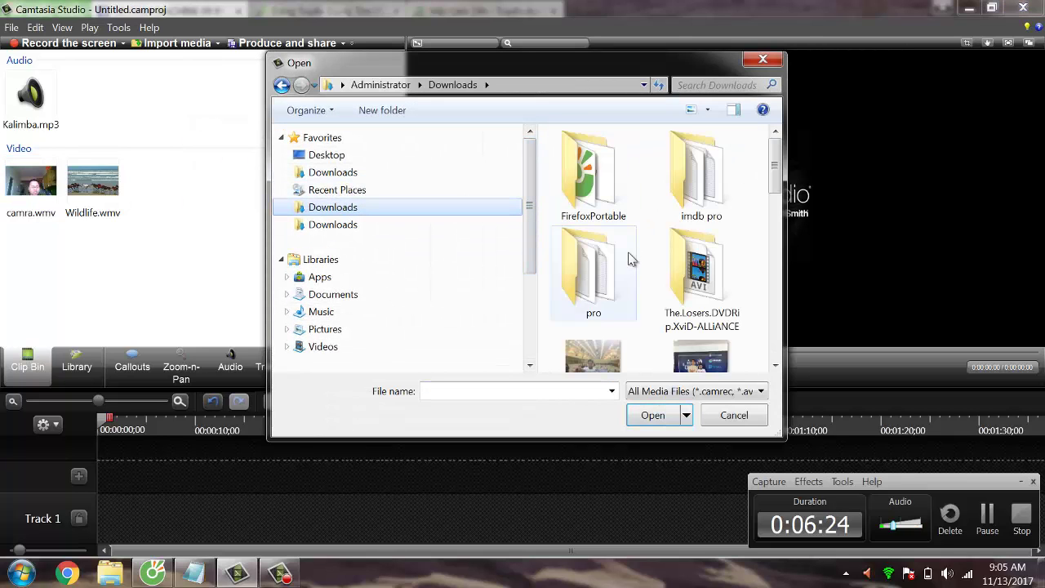
scroll(670, 253, "down", 2)
scroll(684, 242, "down", 4)
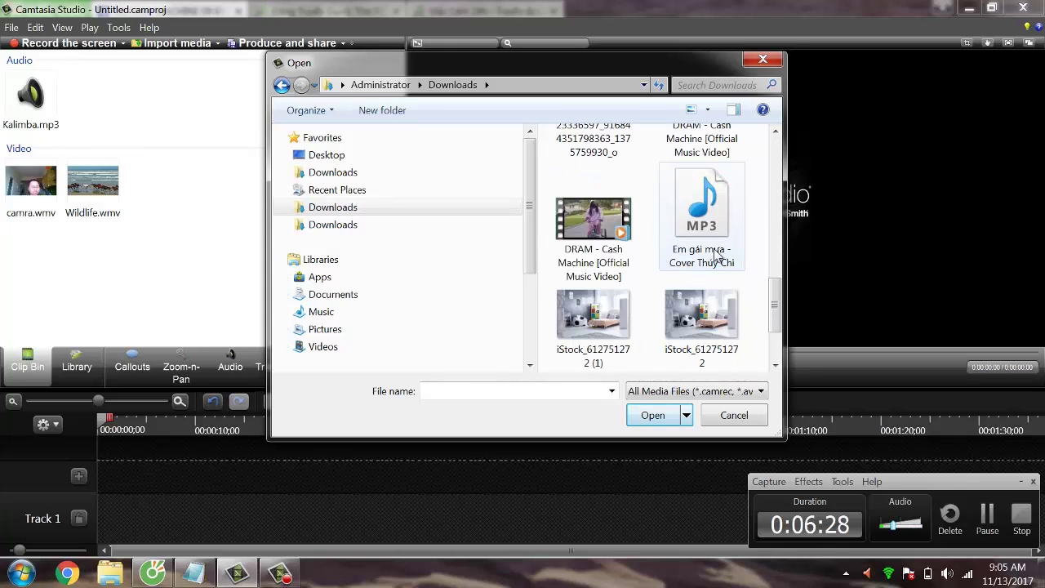
left_click(602, 242)
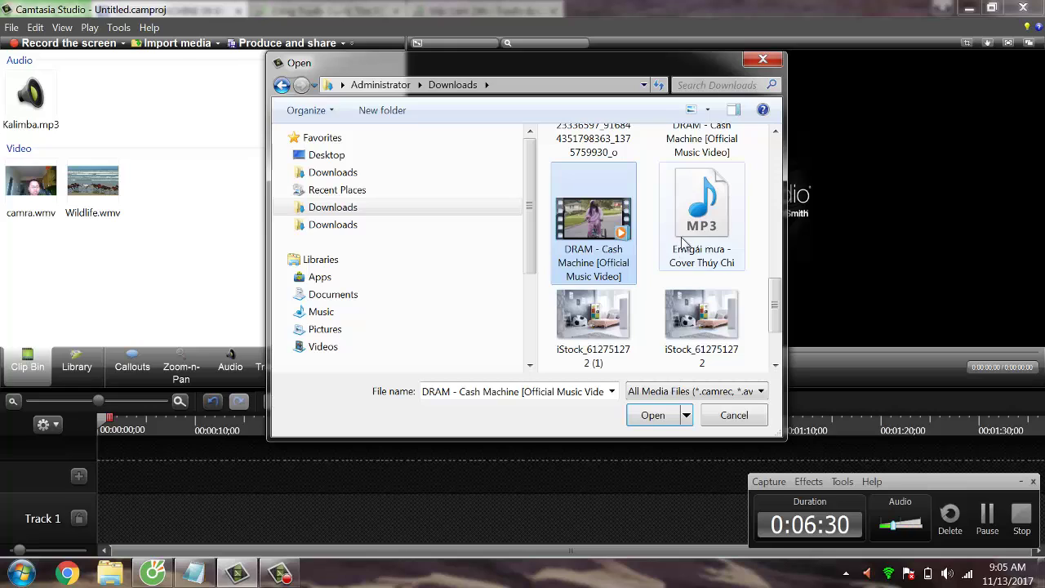
scroll(684, 241, "down", 2)
scroll(684, 242, "up", 1)
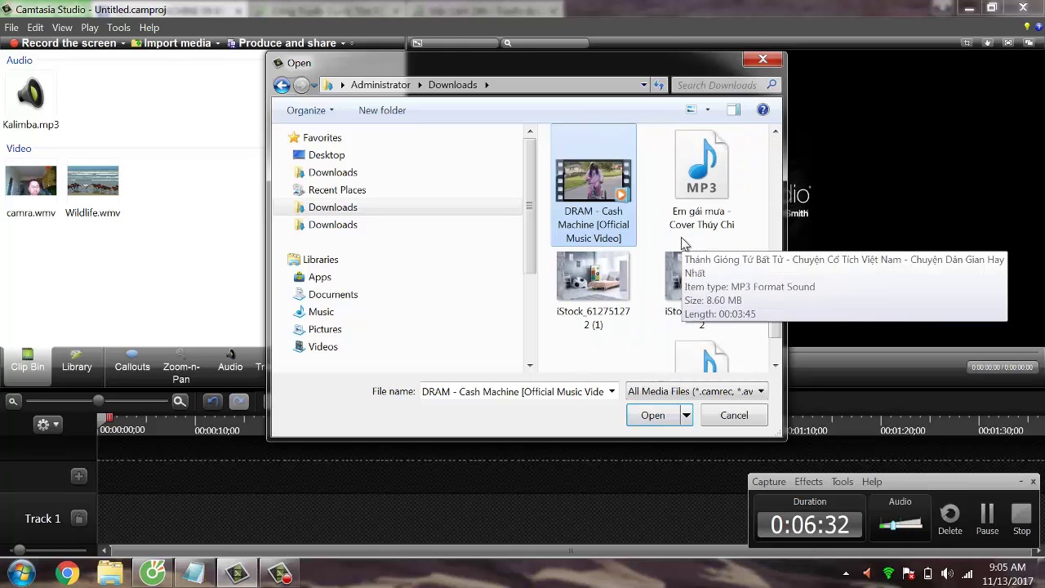
scroll(684, 242, "up", 1)
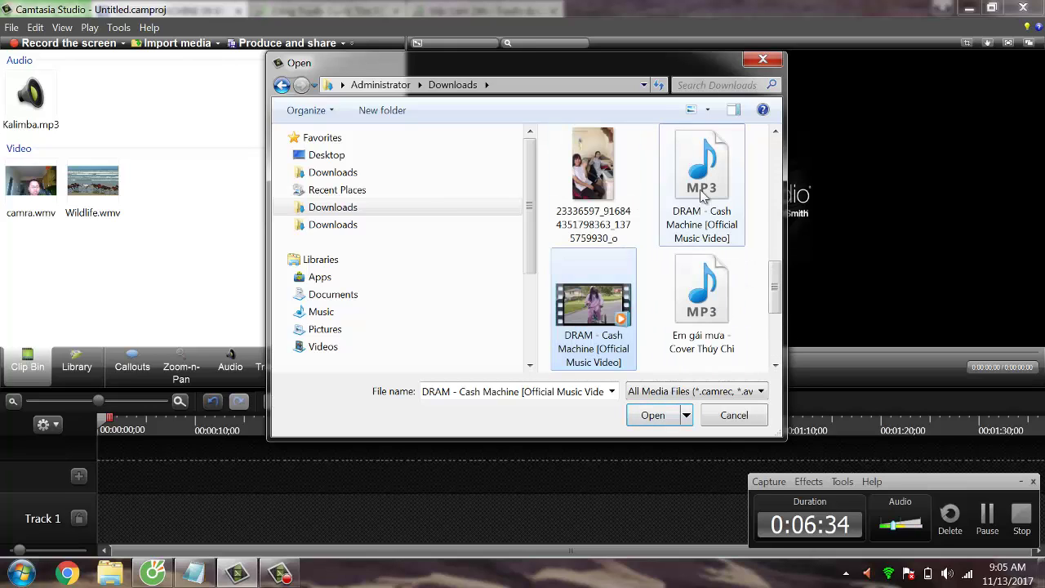
left_click(690, 220, "ctrl")
left_click(651, 415)
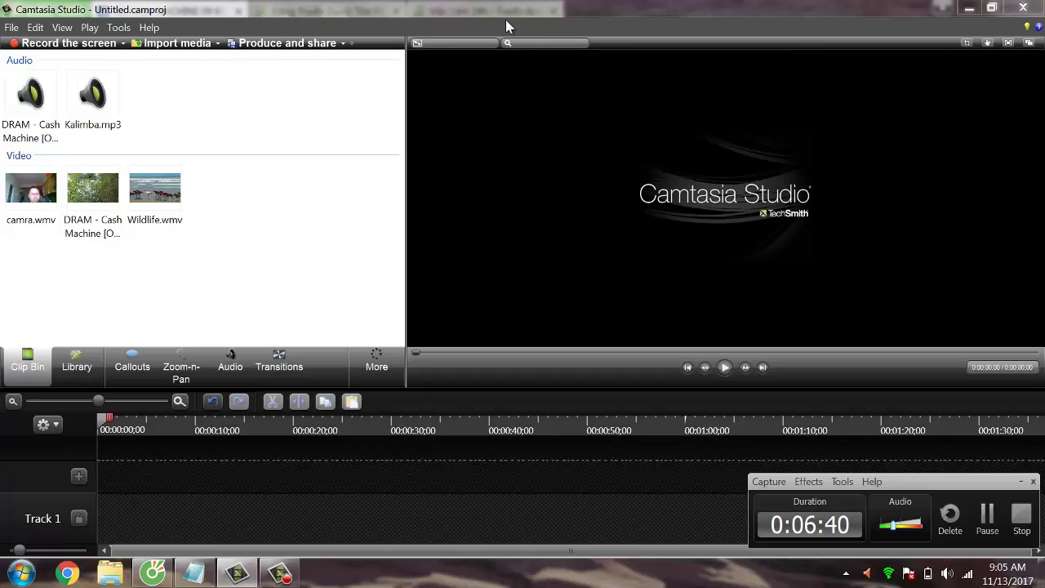
Place the DRAM - Cash Machine MP4 from the Clip Bin near the start of Track 1.
left_click(153, 194)
left_click(93, 234)
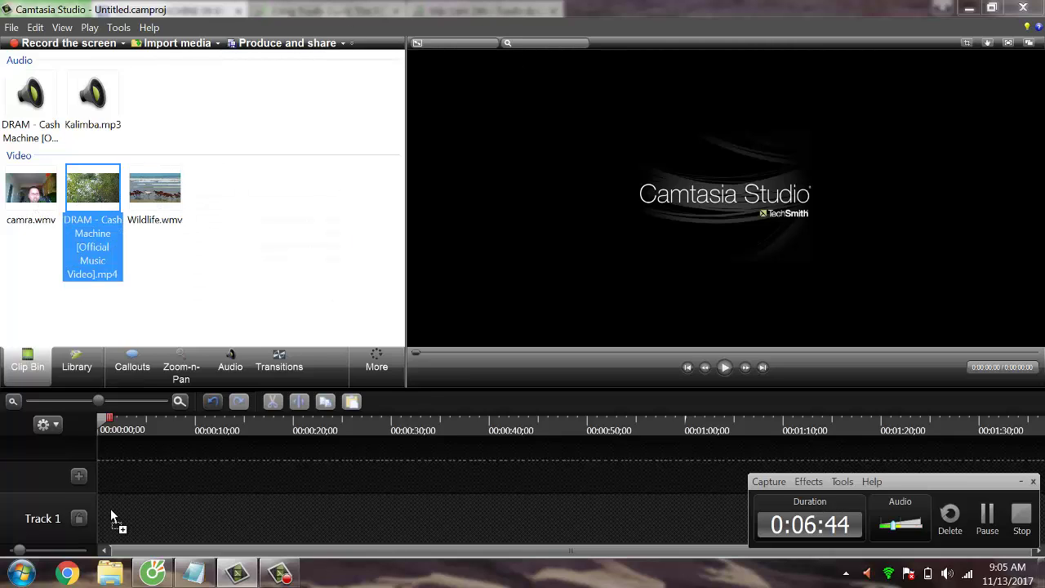
left_click_drag(110, 512, 112, 515)
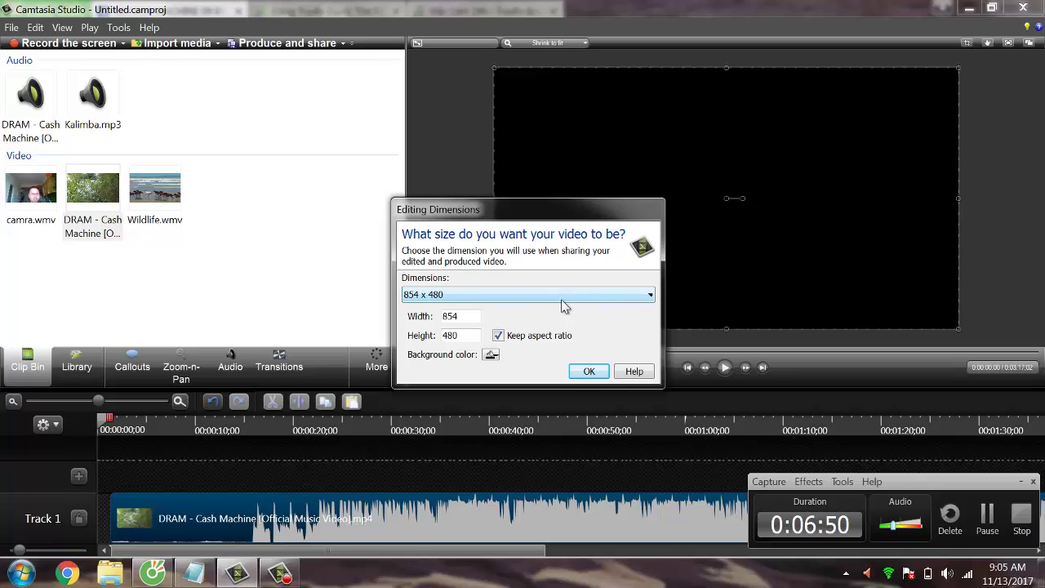
Set the project's editing dimensions to 1280 x 720, Automatic (up to 720p).
left_click(469, 295)
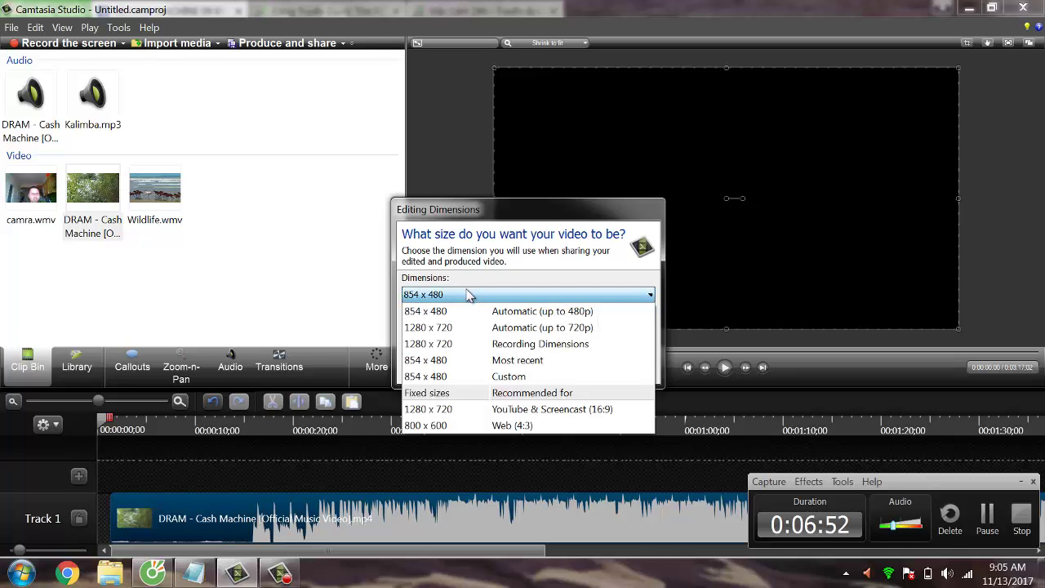
left_click(430, 327)
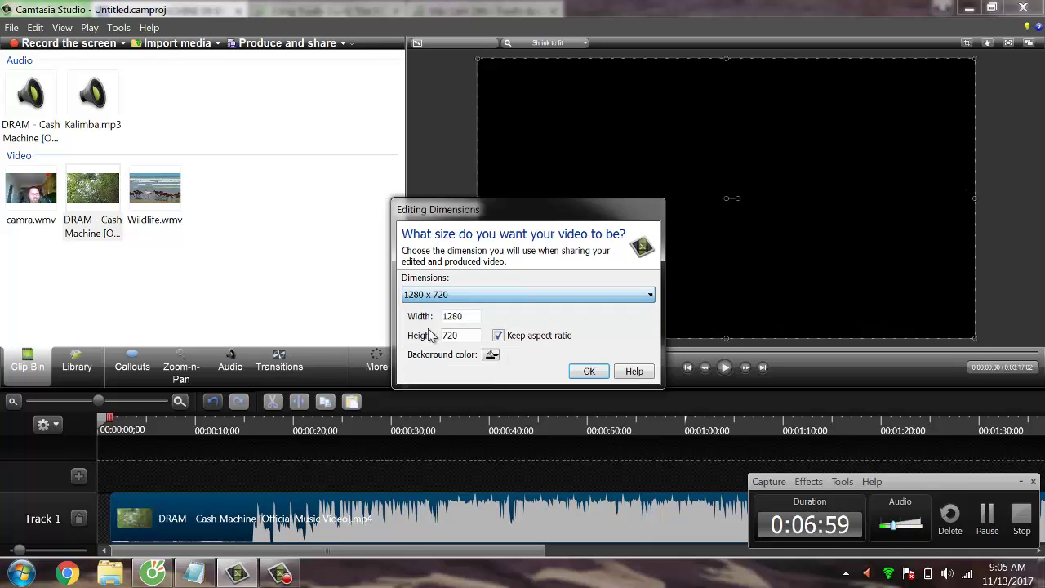
left_click(588, 373)
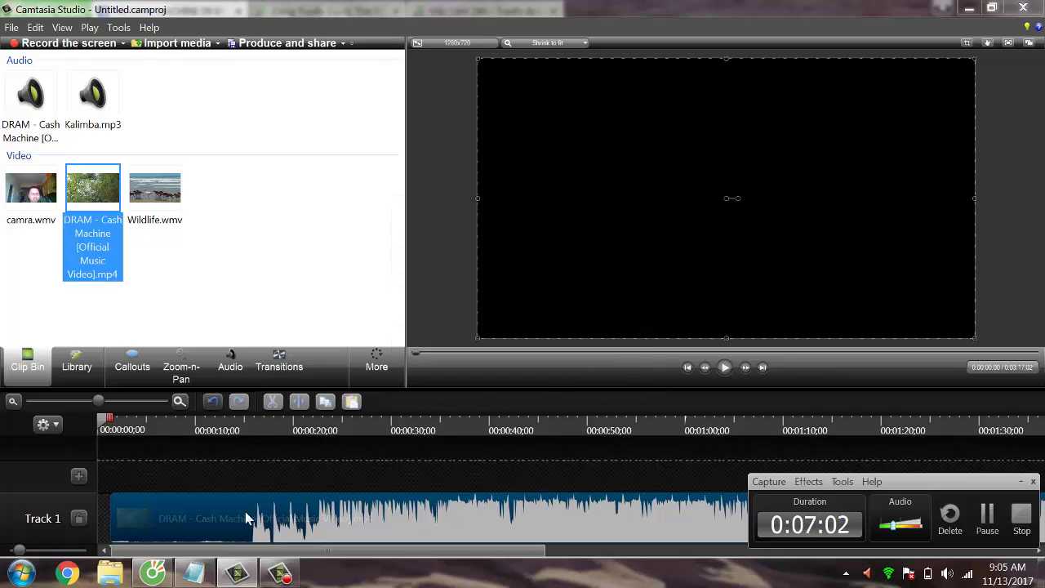
Move the DRAM - Cash Machine clip on Track 1 to the very beginning of the timeline, with the playhead at zero.
left_click_drag(225, 513, 392, 517)
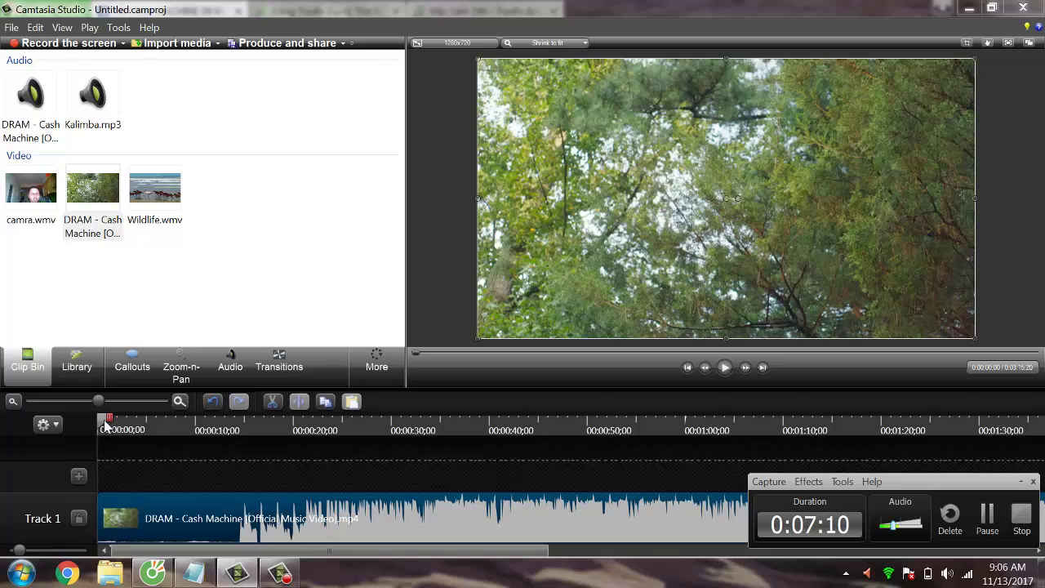
mouse_move(106, 425)
left_mouse_down()
mouse_move(400, 451)
mouse_move(98, 429)
left_mouse_up()
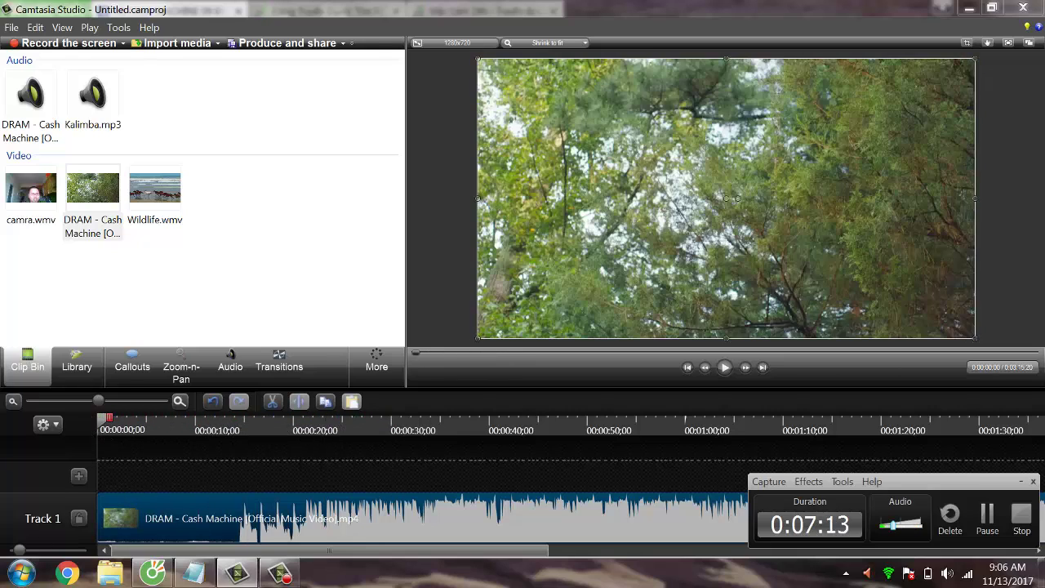
In the Notepad outline, add the line "3 xuat file" and space out section 2, switch back to Camtasia Studio and minimize the recorder.
left_click(204, 569)
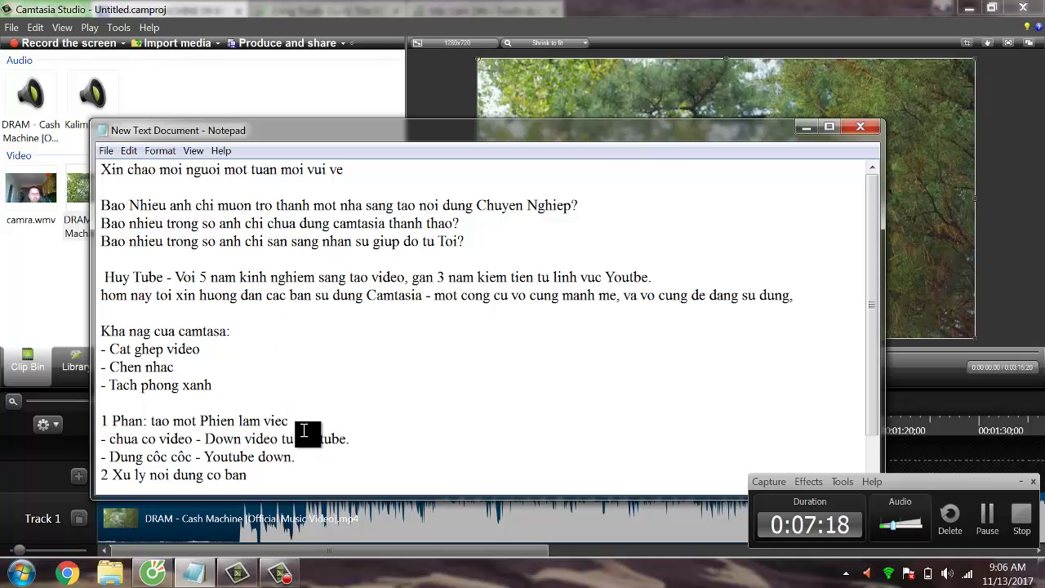
key("Return")
type("3 xuat file")
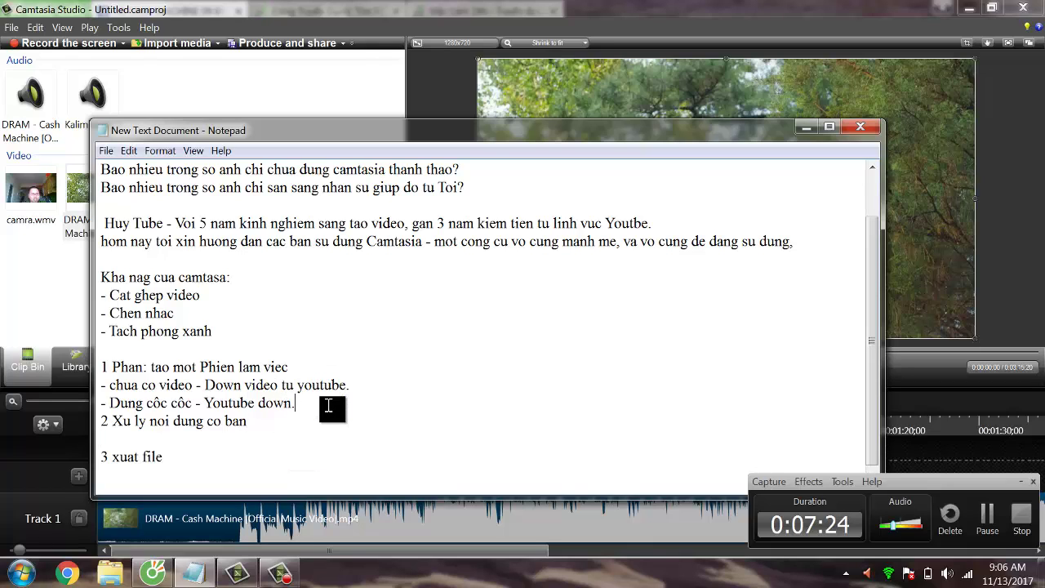
key("Return")
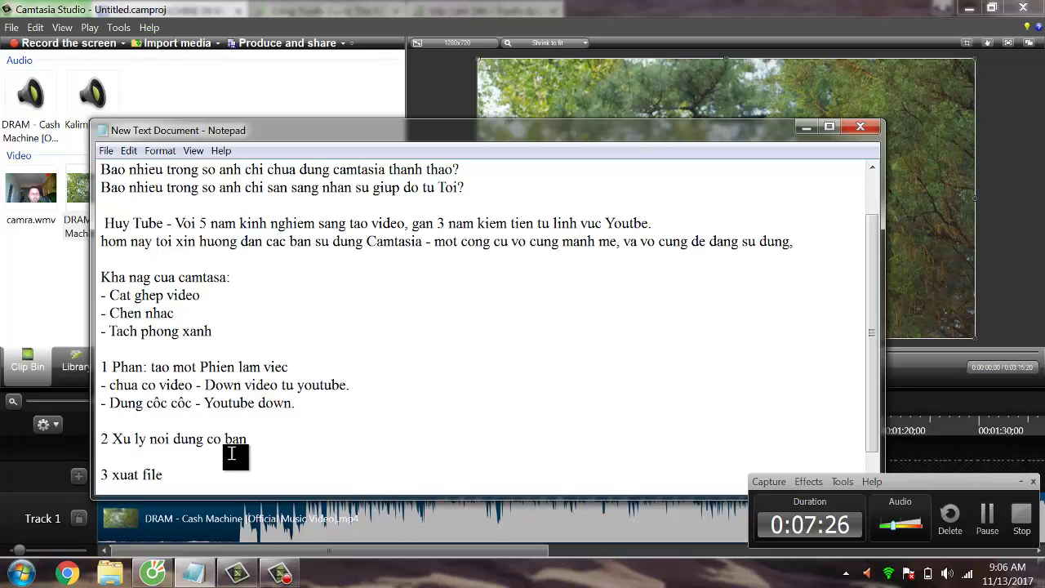
left_click(186, 445)
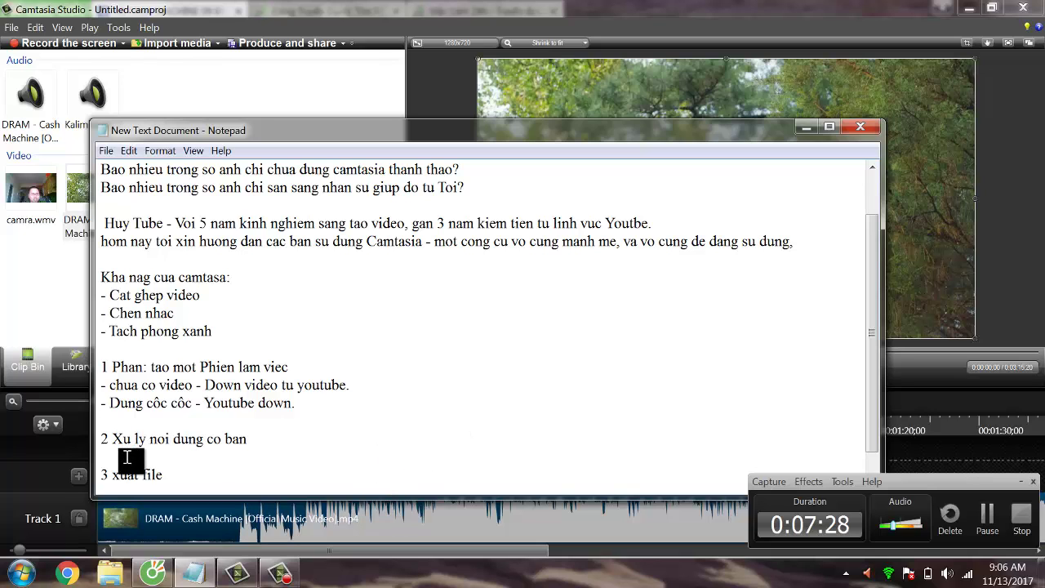
left_click(33, 287)
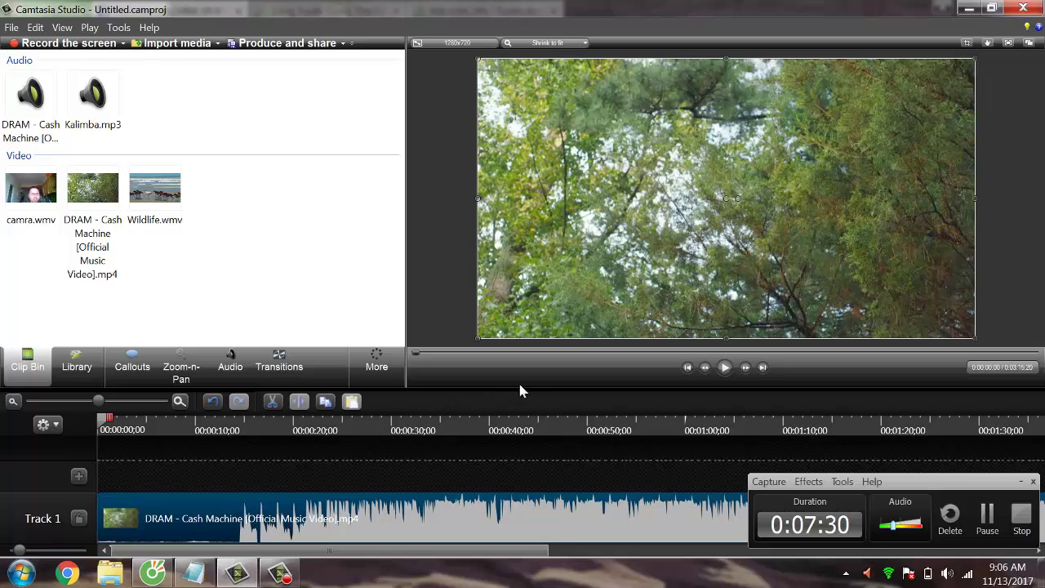
left_click(1022, 483)
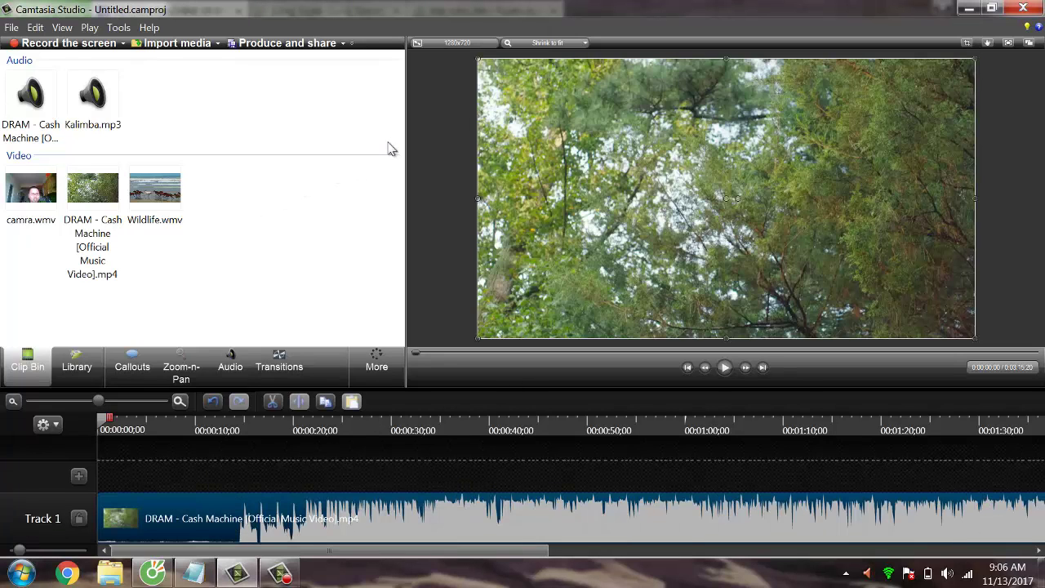
Place Kalimba.mp3 from the Clip Bin on a new Track 2, starting at the beginning of the timeline.
left_click(174, 189)
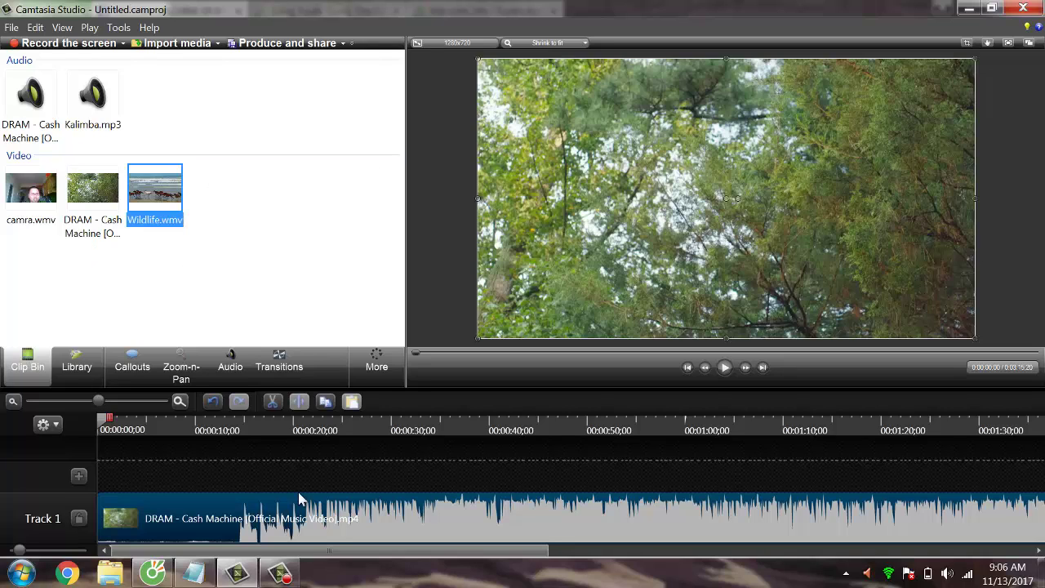
left_click(107, 97)
left_click_drag(220, 471, 113, 462)
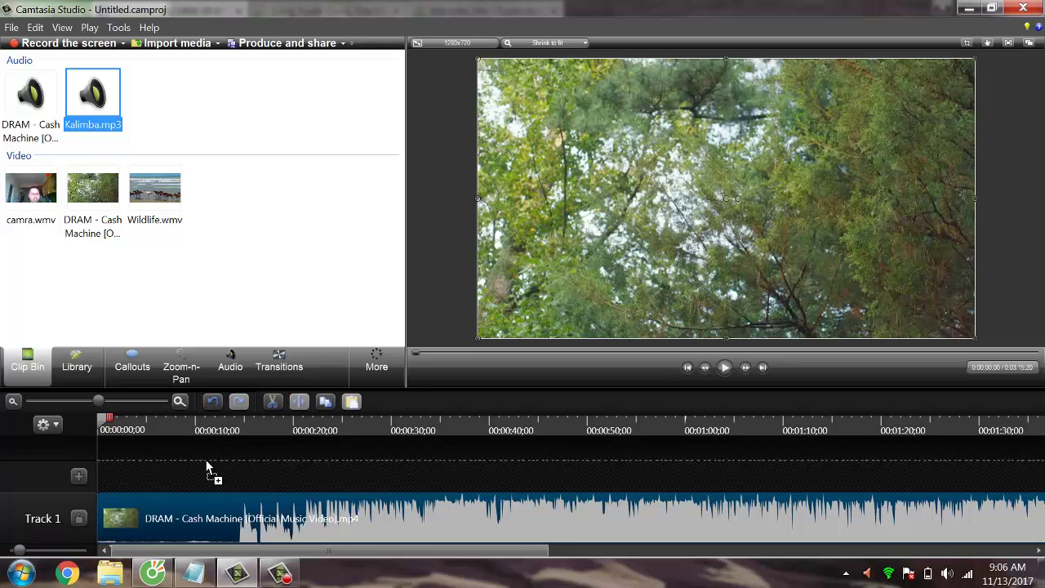
left_click_drag(207, 468, 111, 458)
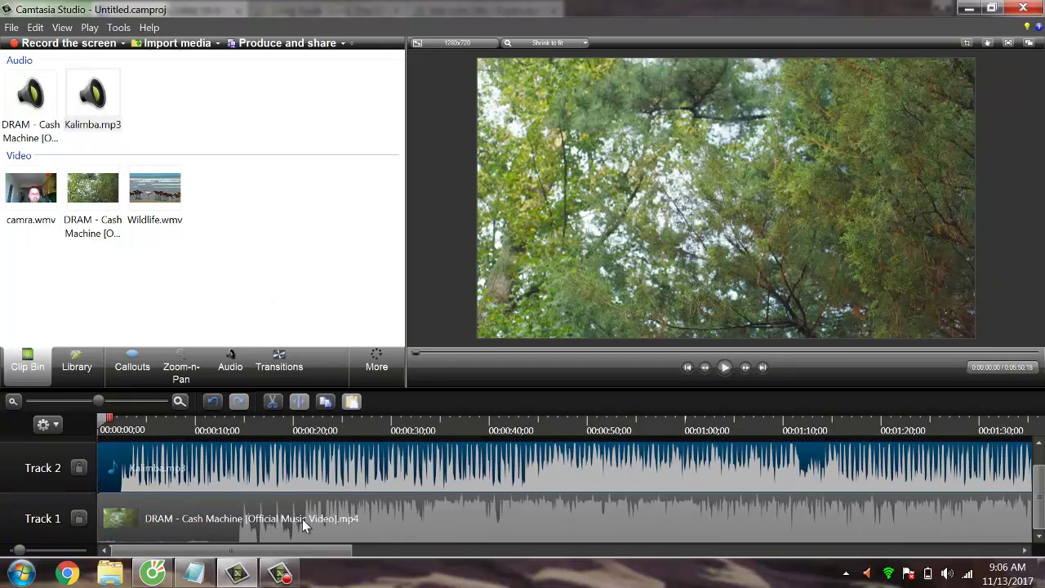
Insert Wildlife.wmv at the start of Track 1, with the DRAM - Cash Machine clip placed directly after it.
left_click(327, 510)
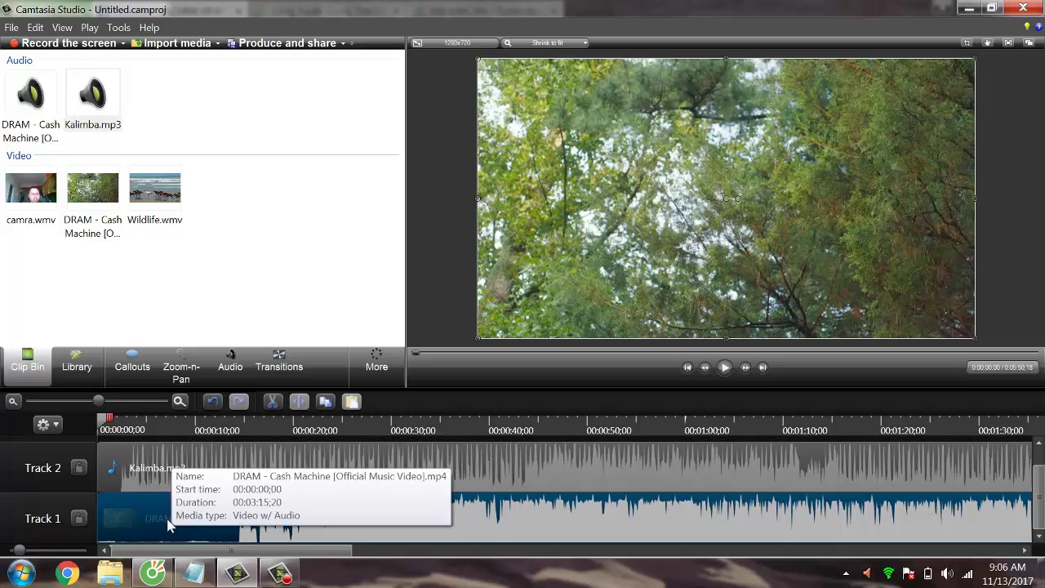
left_click_drag(187, 519, 388, 518)
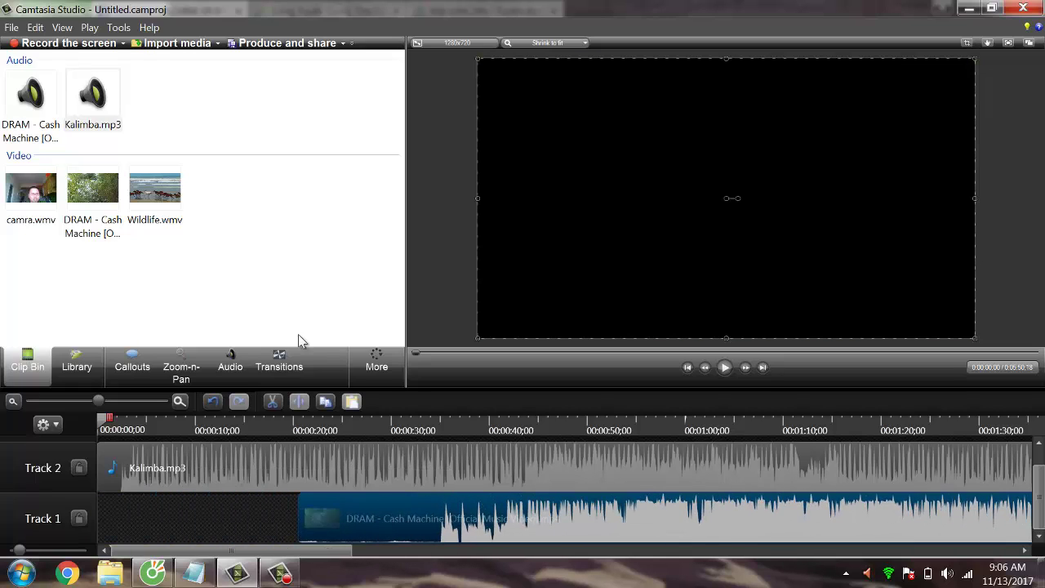
left_click(180, 213)
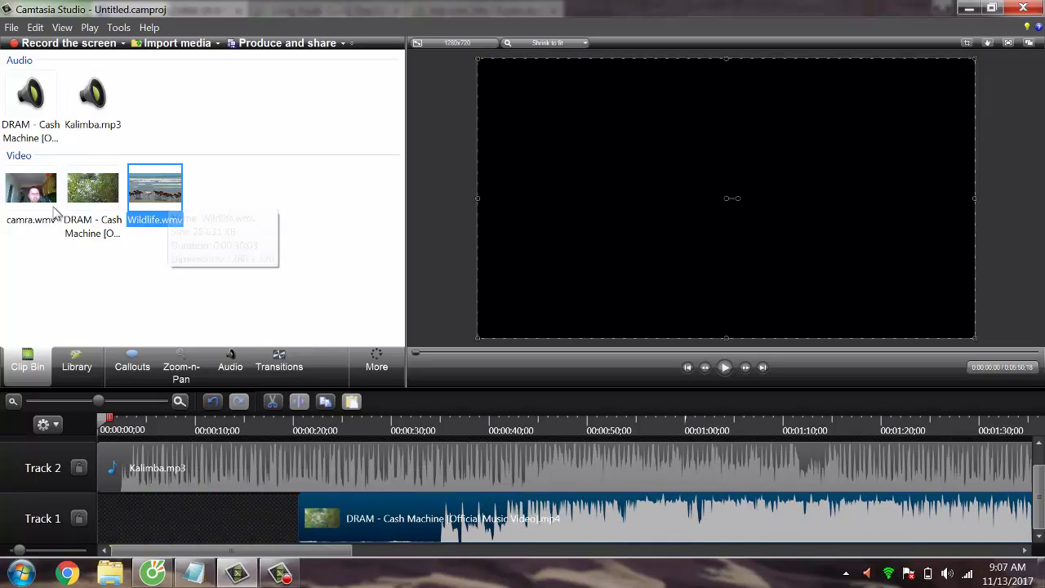
left_click_drag(145, 192, 143, 523)
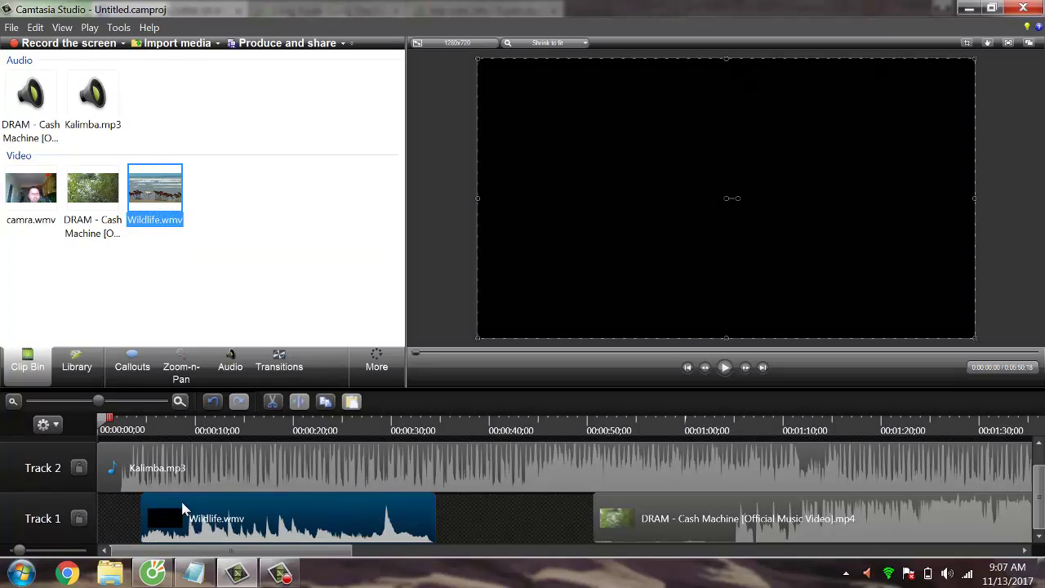
left_click_drag(325, 534, 219, 544)
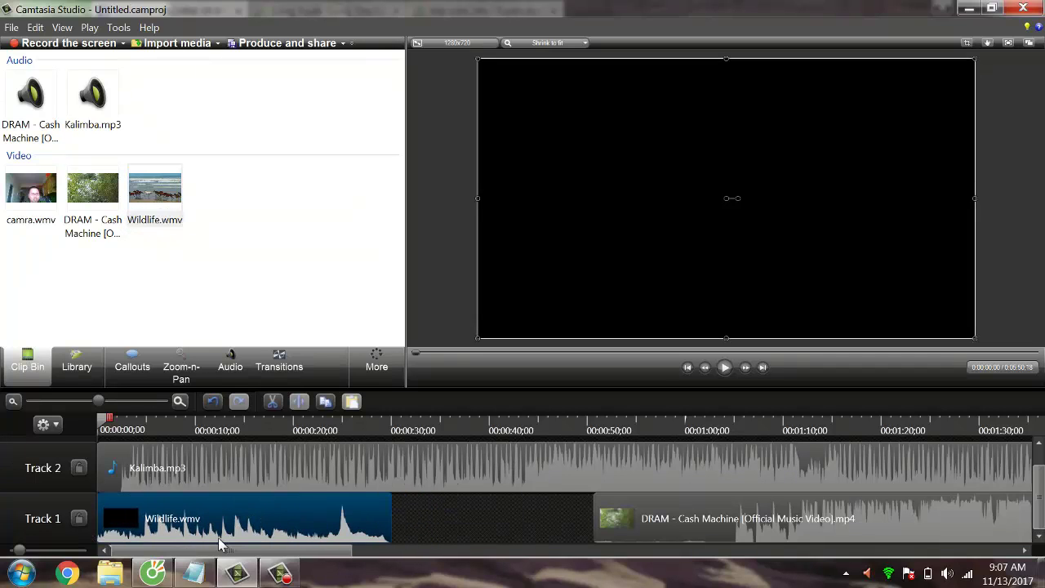
left_click_drag(602, 493, 343, 473)
Position the playhead at 00:00:13;19 and select the Wildlife.wmv clip on Track 1.
left_click(364, 427)
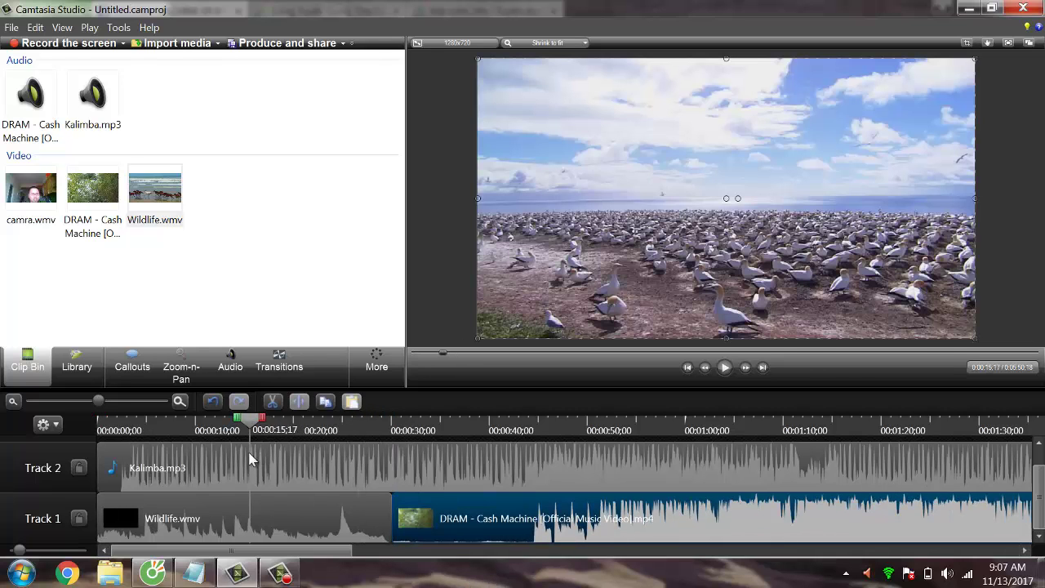
left_click_drag(250, 460, 232, 438)
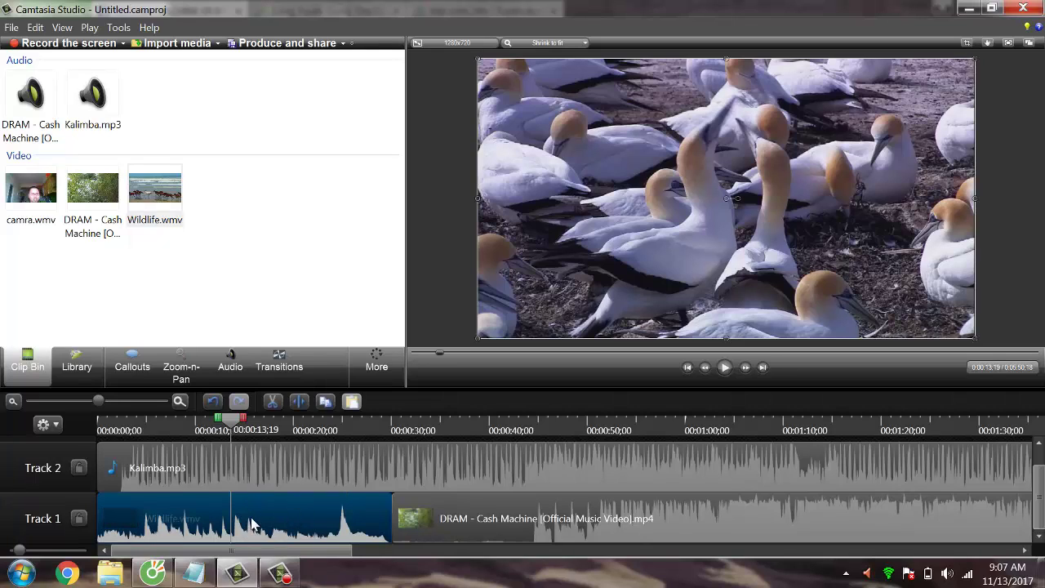
left_click(459, 511)
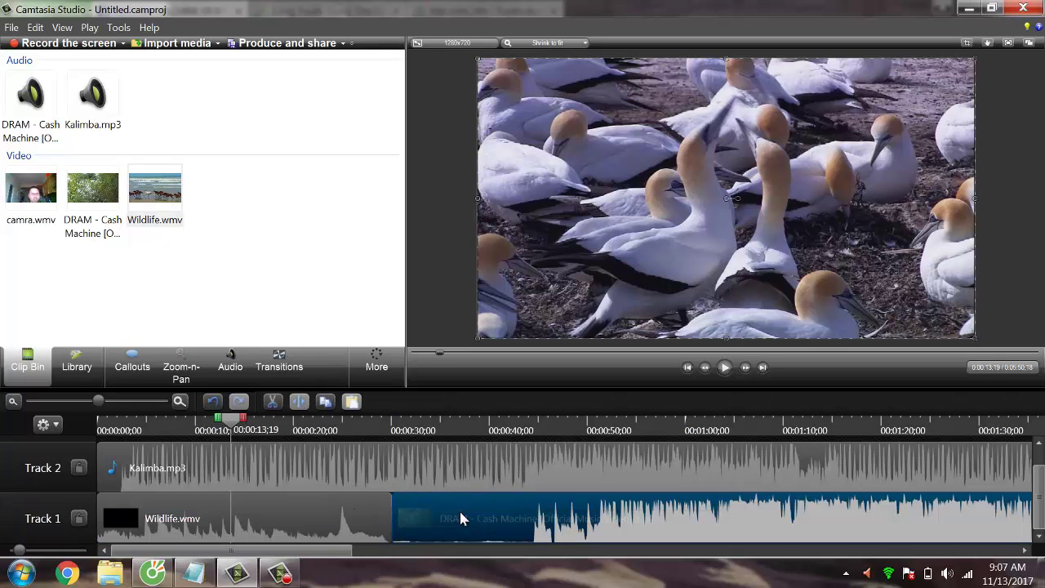
left_click(277, 515)
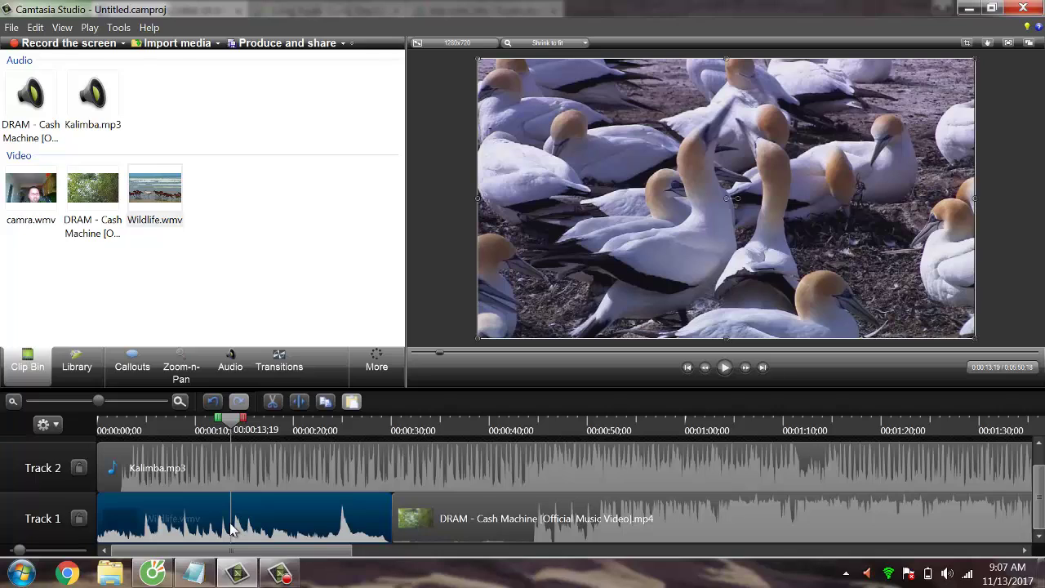
Cut the whole Wildlife.wmv clip from Track 1 and undo the cut.
left_click(272, 402)
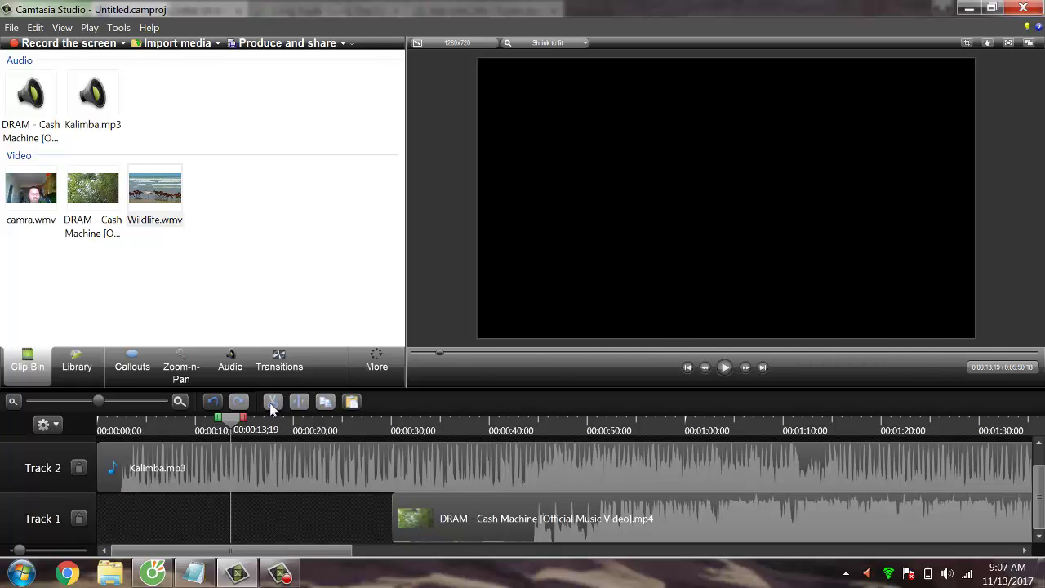
key("ctrl+z")
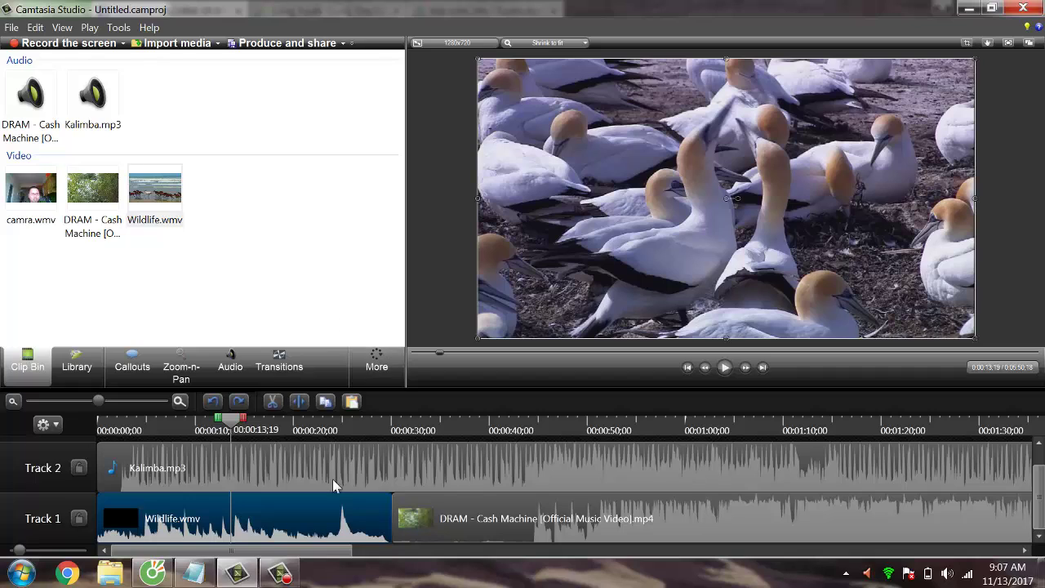
In the Notepad outline, note "Ctrl+ Z" below "2 Xu ly noi dung co ban" and return to Camtasia Studio.
left_click(193, 572)
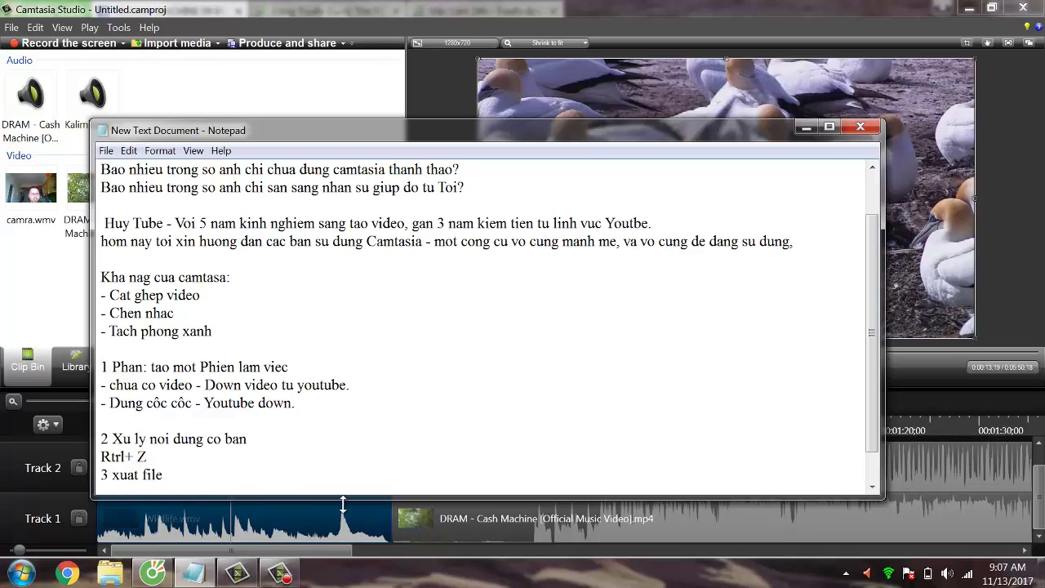
left_click(111, 458)
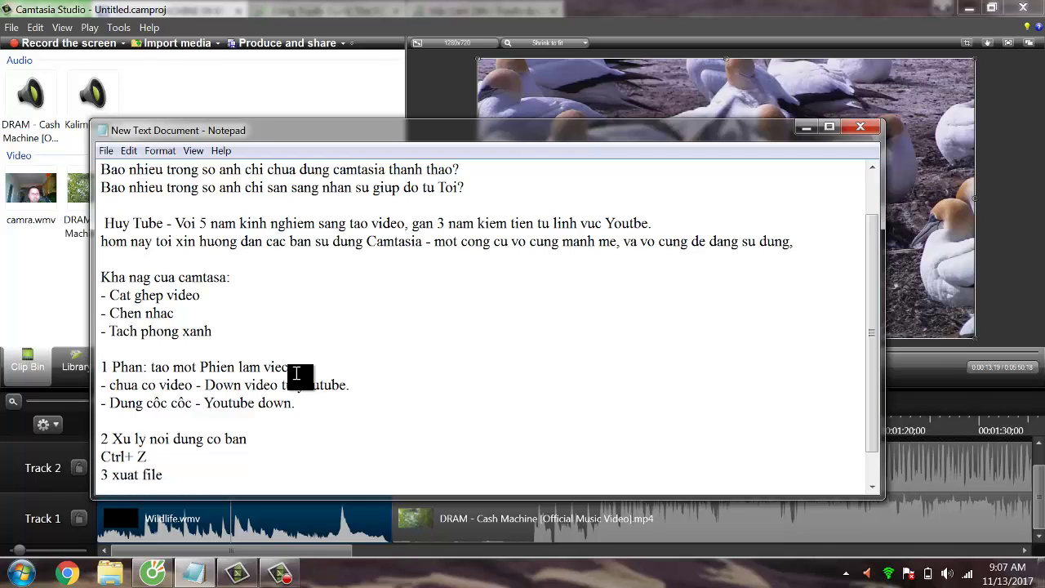
left_click(322, 83)
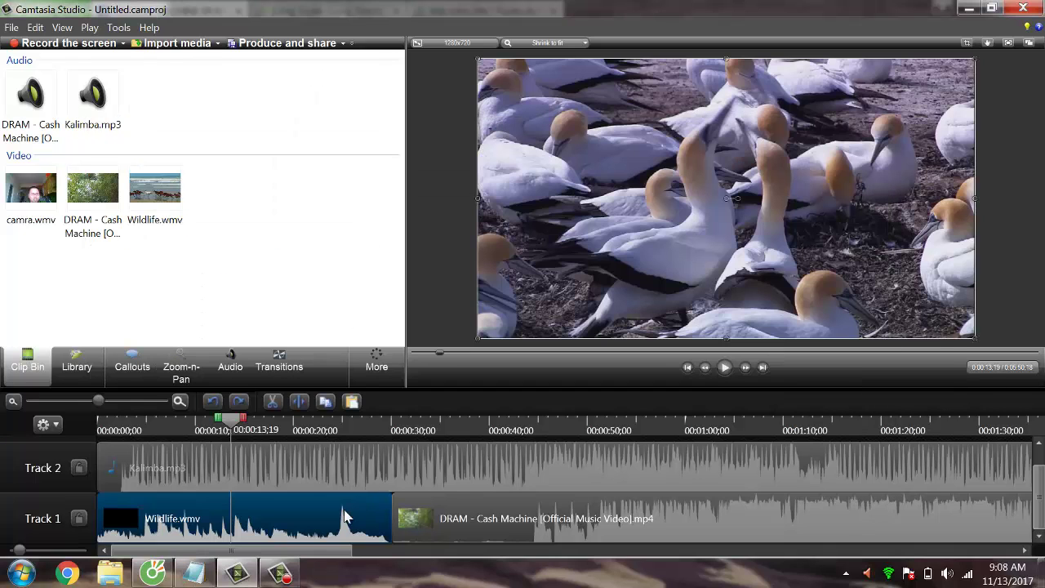
Split the Wildlife.wmv clip on Track 1 at 00:00:13;19 and delete its second part.
left_click(300, 401)
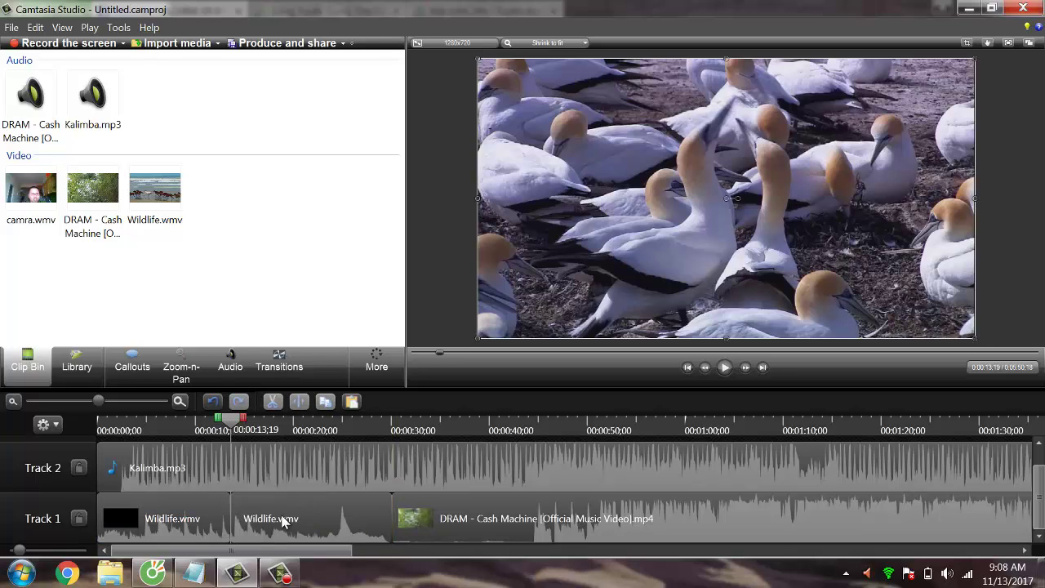
left_click(273, 534)
left_click_drag(295, 526, 298, 516)
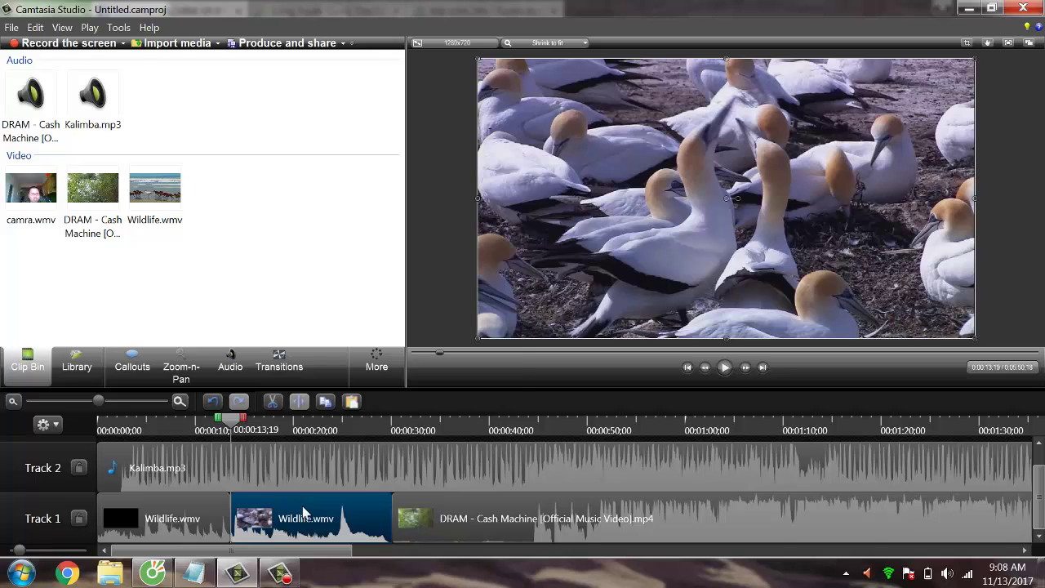
right_click(303, 512)
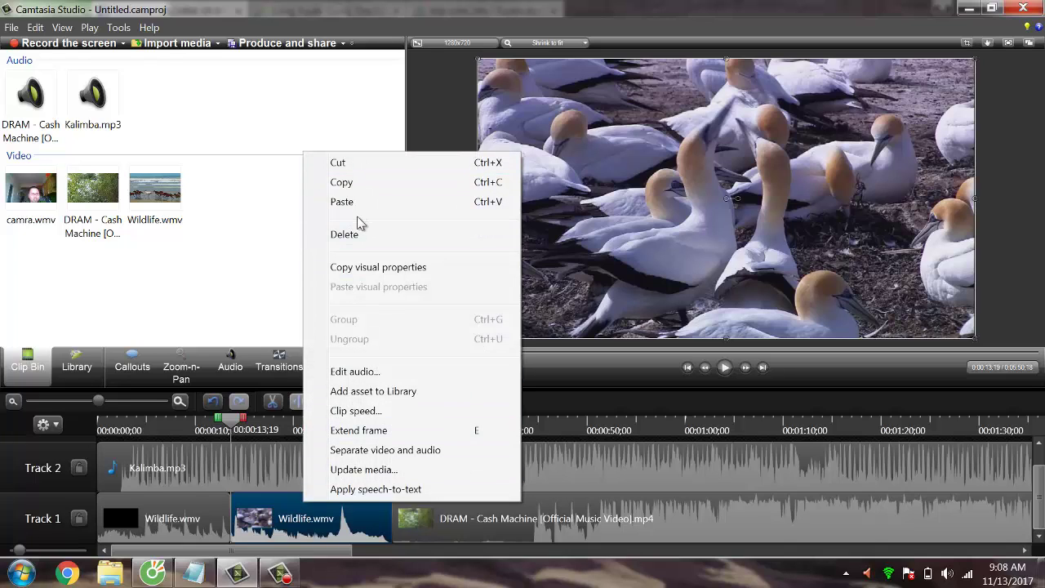
left_click(286, 534)
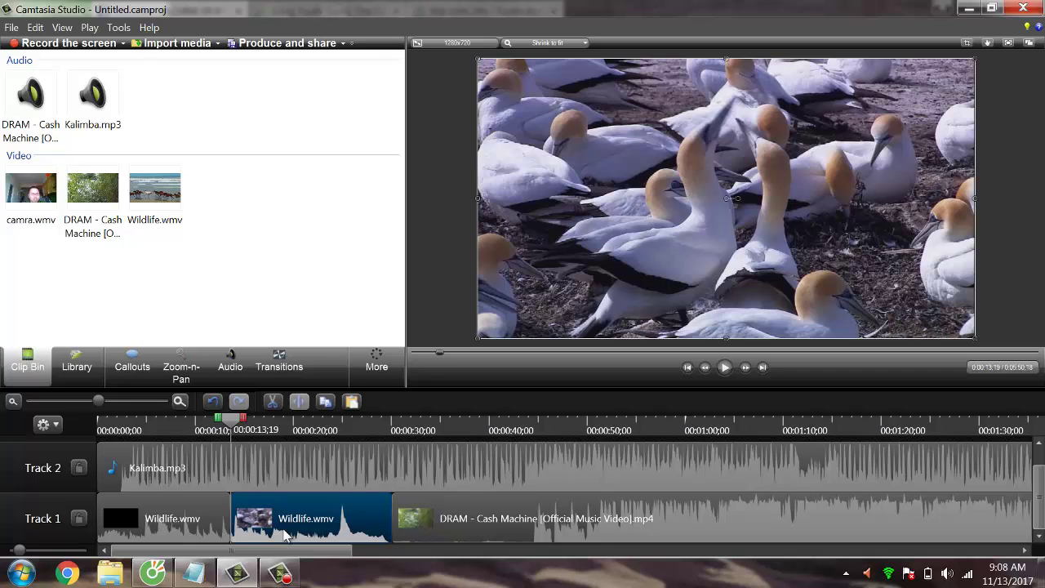
key("Delete")
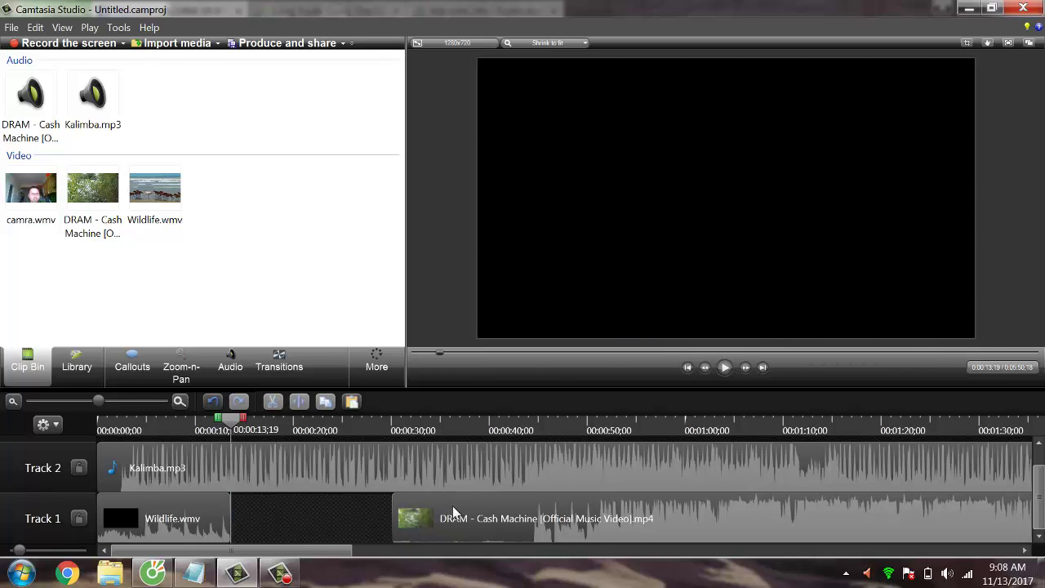
Move the DRAM - Cash Machine clip on Track 1 against the end of the shortened Wildlife.wmv clip to close the gap.
left_click(452, 505)
left_click_drag(517, 510, 356, 514)
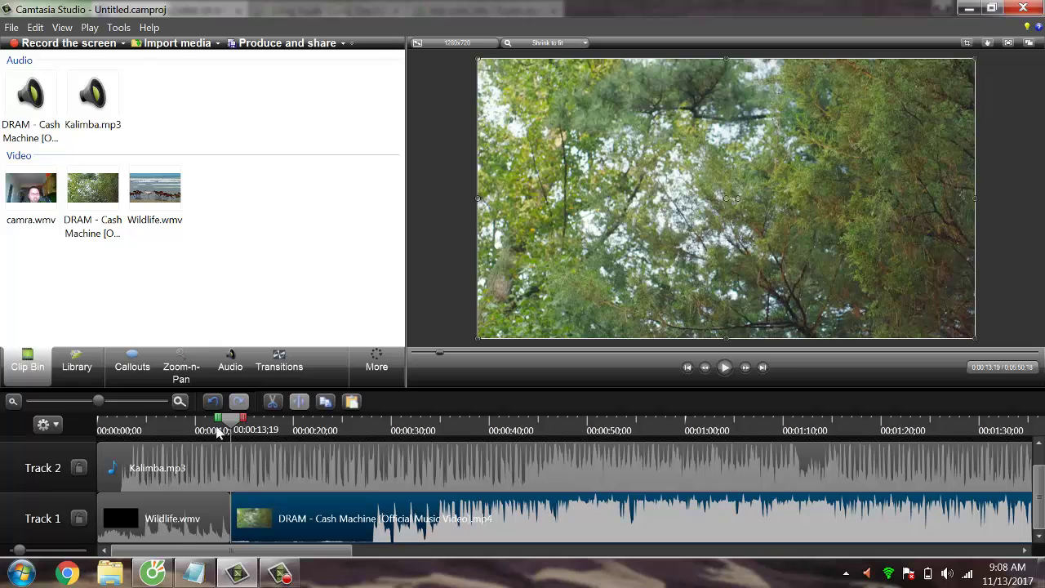
left_click_drag(213, 424, 203, 465)
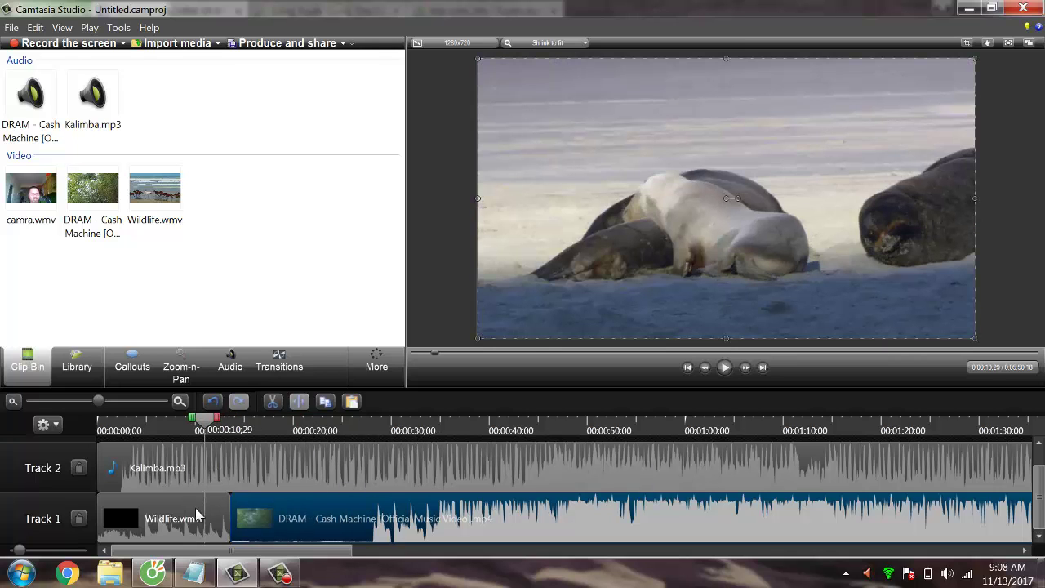
left_click(217, 517)
left_click_drag(216, 516, 208, 520)
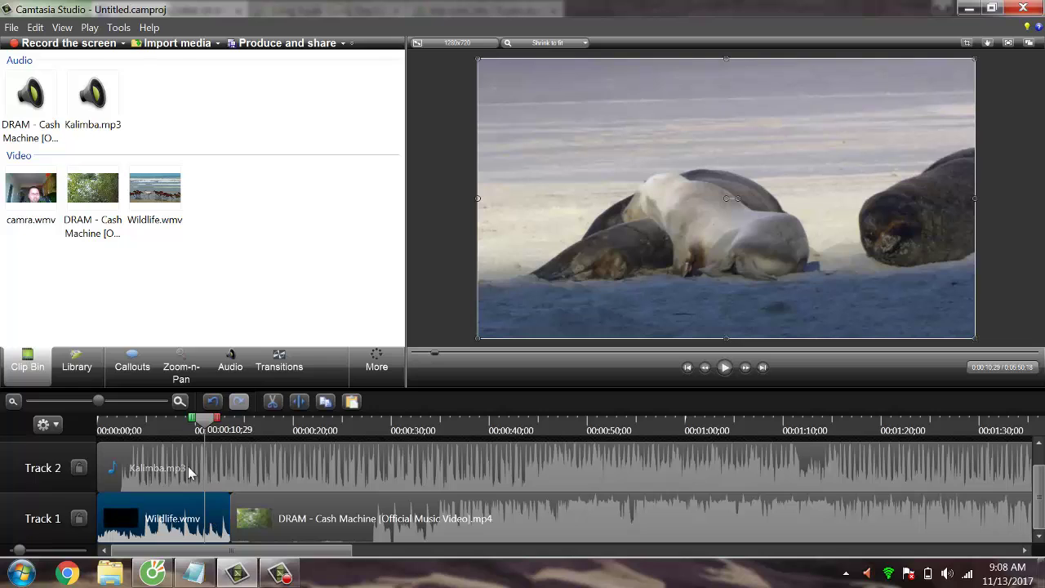
left_click(437, 441)
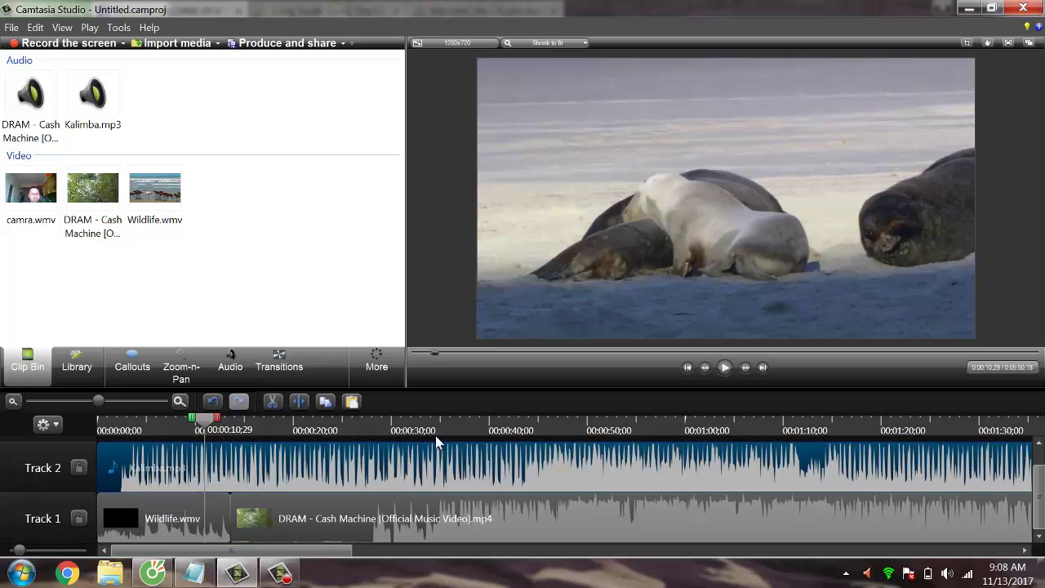
left_click(182, 522)
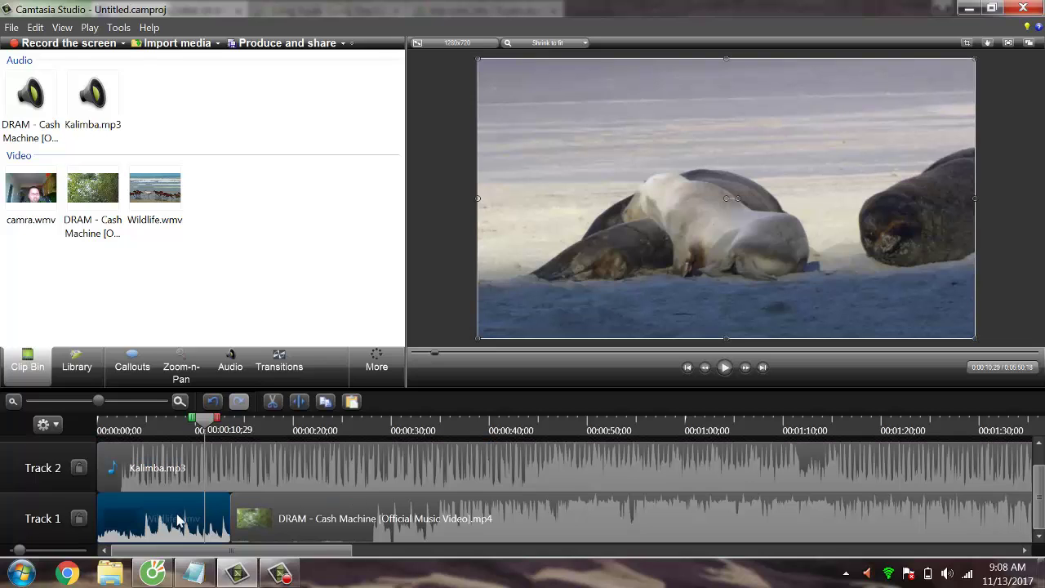
left_click(287, 522)
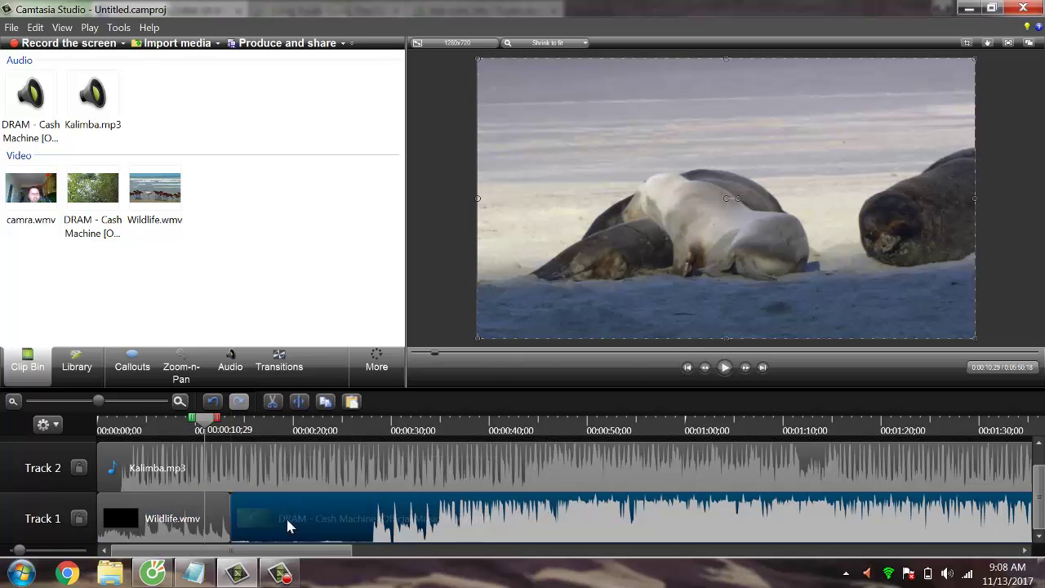
Open the audio editing tools for the Wildlife.wmv clip on Track 1.
left_click(171, 523)
right_click(171, 522)
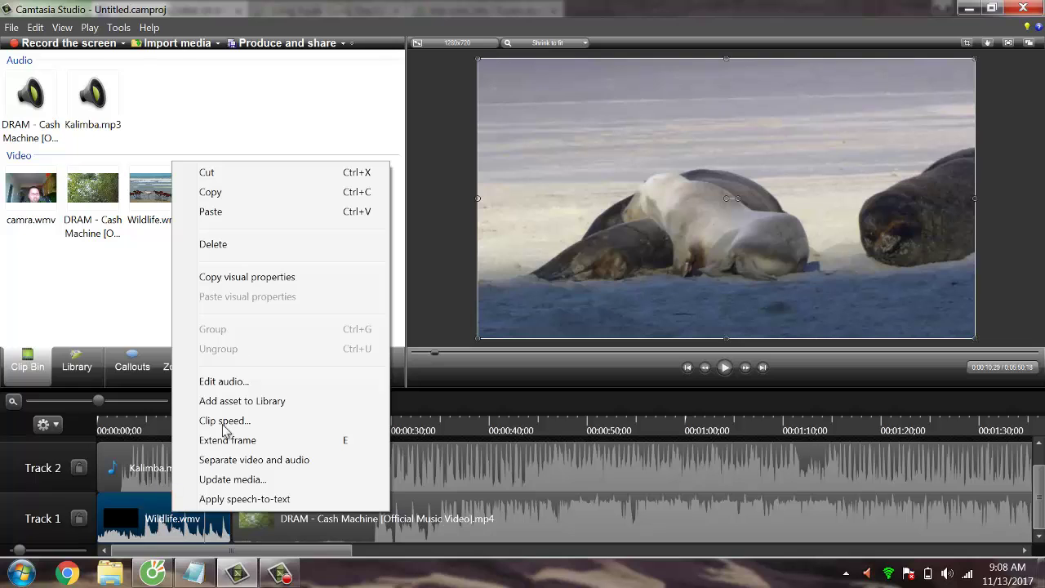
left_click(242, 382)
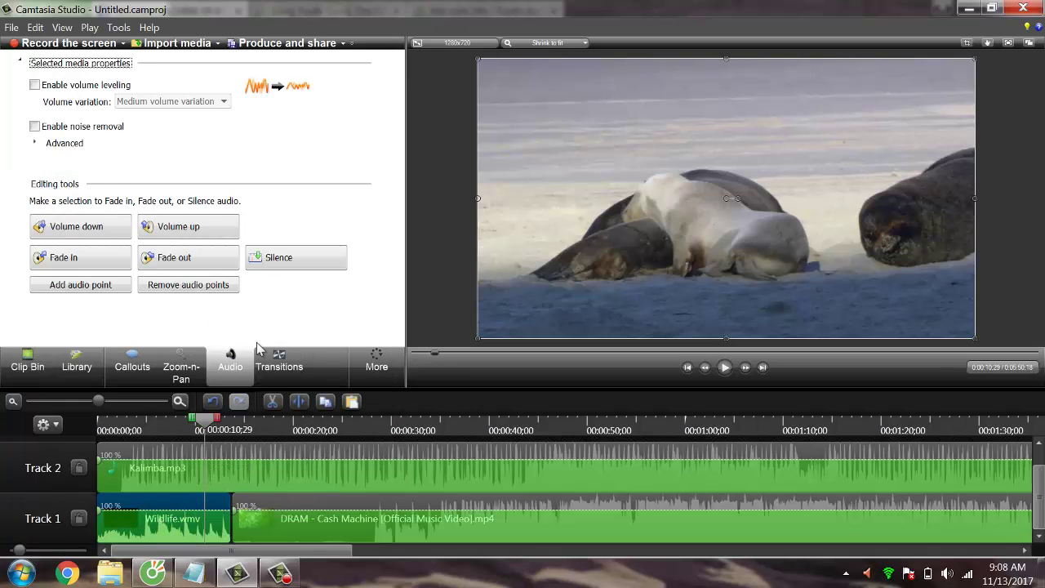
left_click(179, 523)
right_click(173, 535)
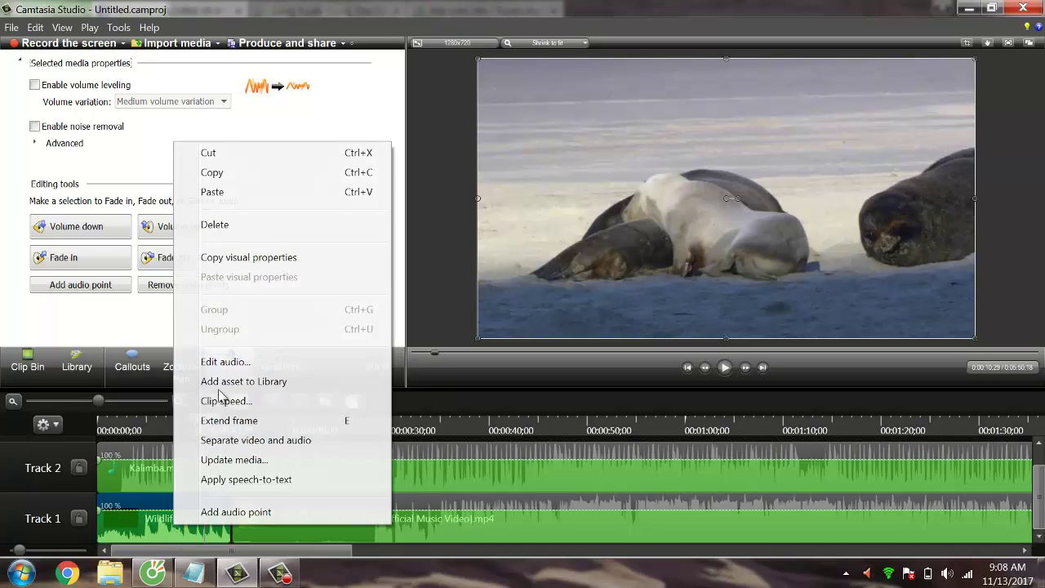
left_click(163, 547)
right_click(165, 516)
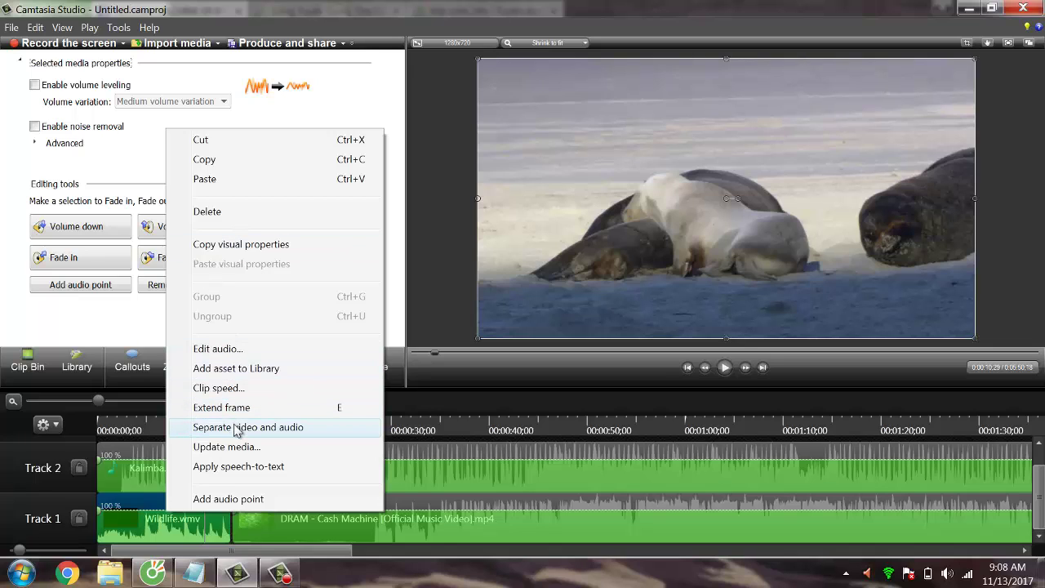
left_click(360, 521)
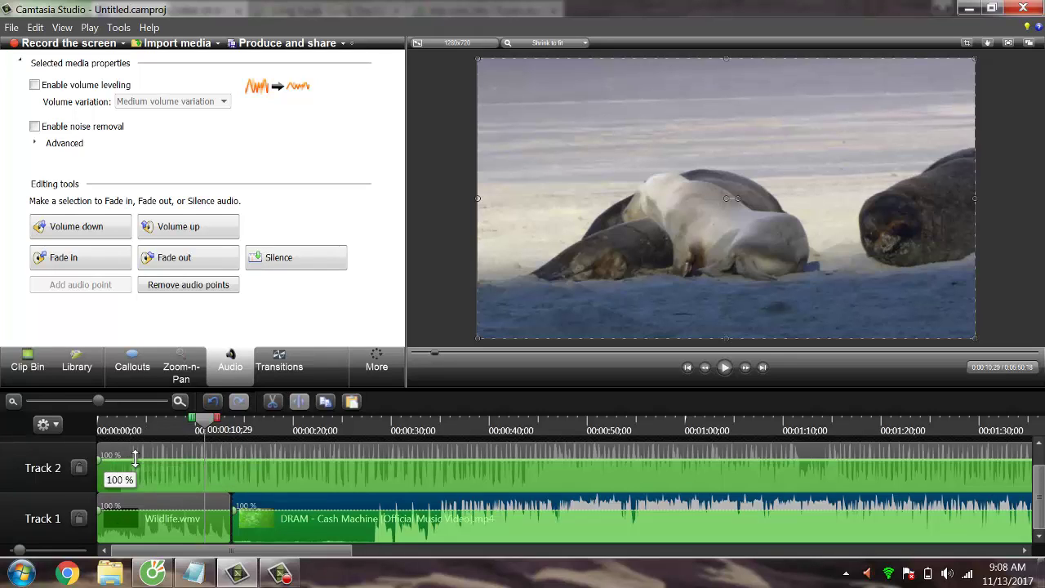
Raise the volume of Kalimba.mp3 on Track 2 slightly and lower the Wildlife.wmv and DRAM - Cash Machine clips on Track 1 to 0 %.
left_click_drag(135, 458, 135, 453)
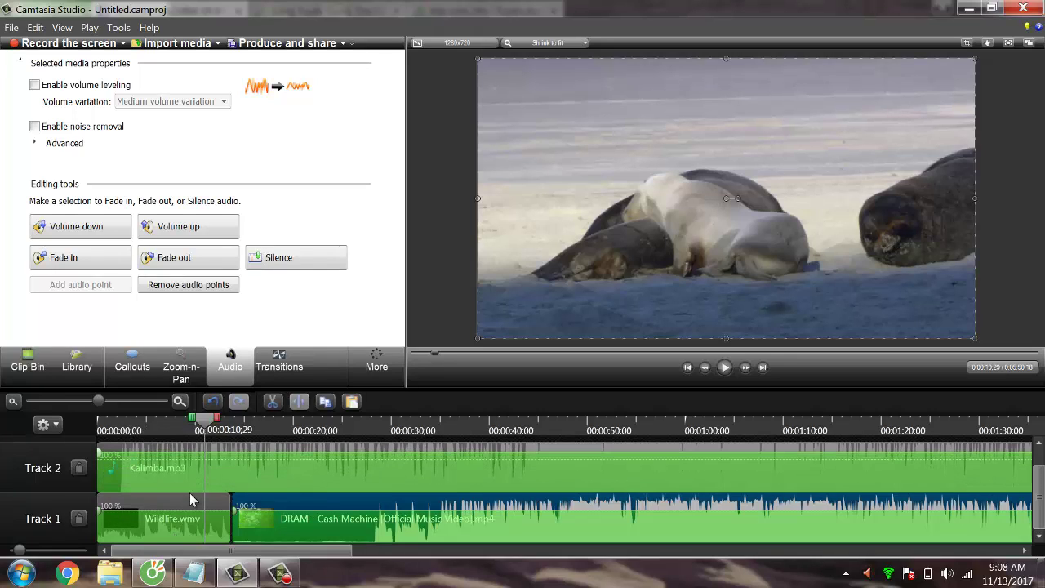
left_click_drag(184, 509, 185, 541)
left_click_drag(310, 508, 310, 540)
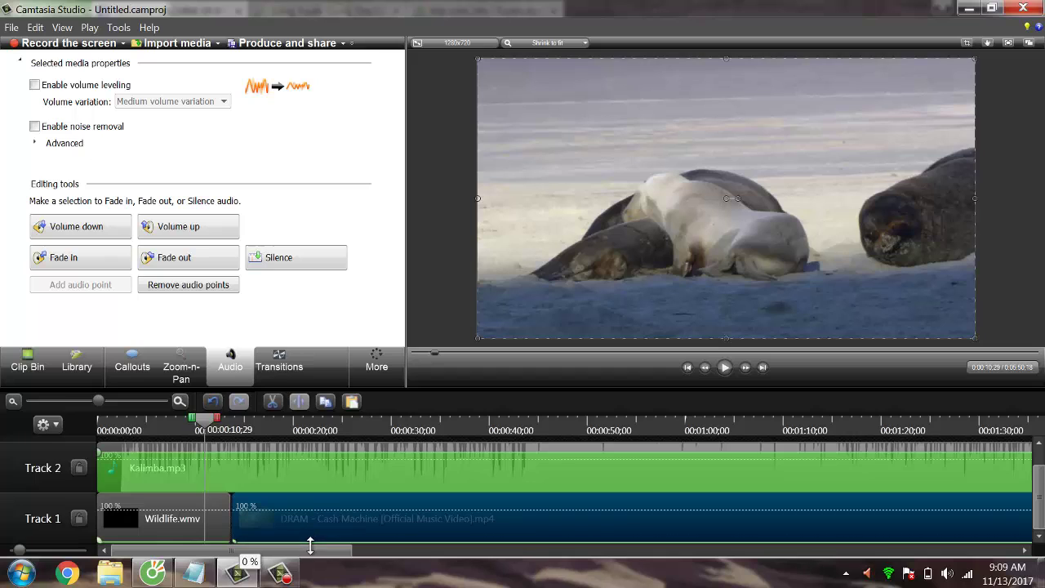
Play the timeline from 00:00:10;01 across the join of the two Track 1 clips to check the adjusted audio, and pause it.
left_click(173, 461)
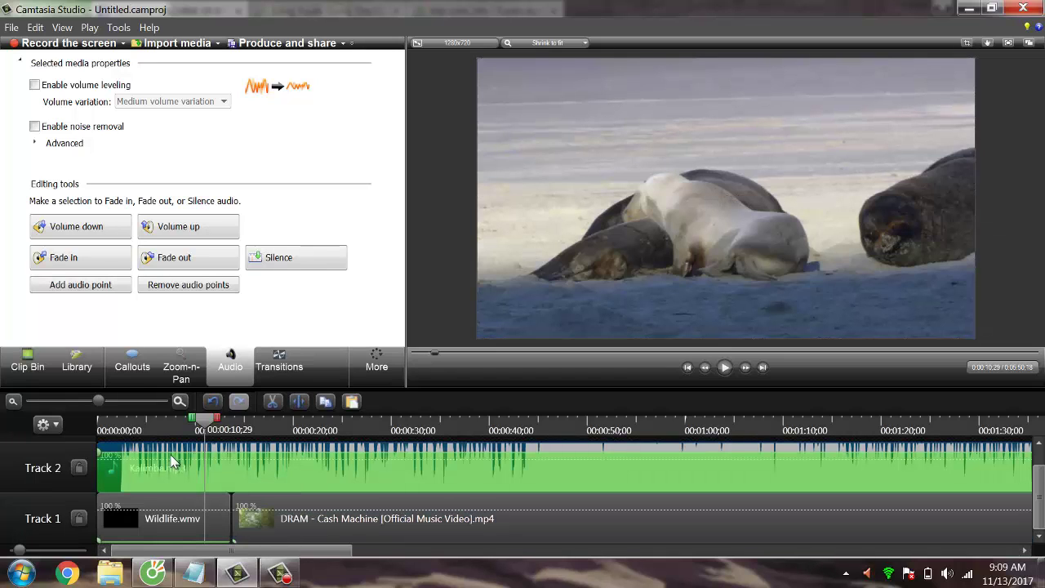
left_click(298, 521)
mouse_move(206, 420)
left_mouse_down()
mouse_move(175, 420)
mouse_move(196, 420)
left_mouse_up()
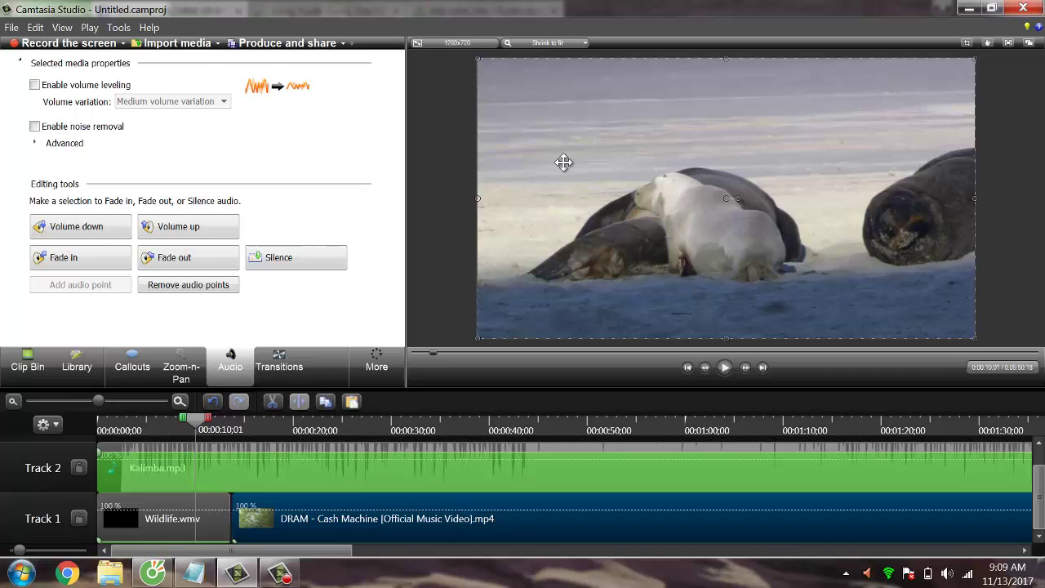
left_click(723, 368)
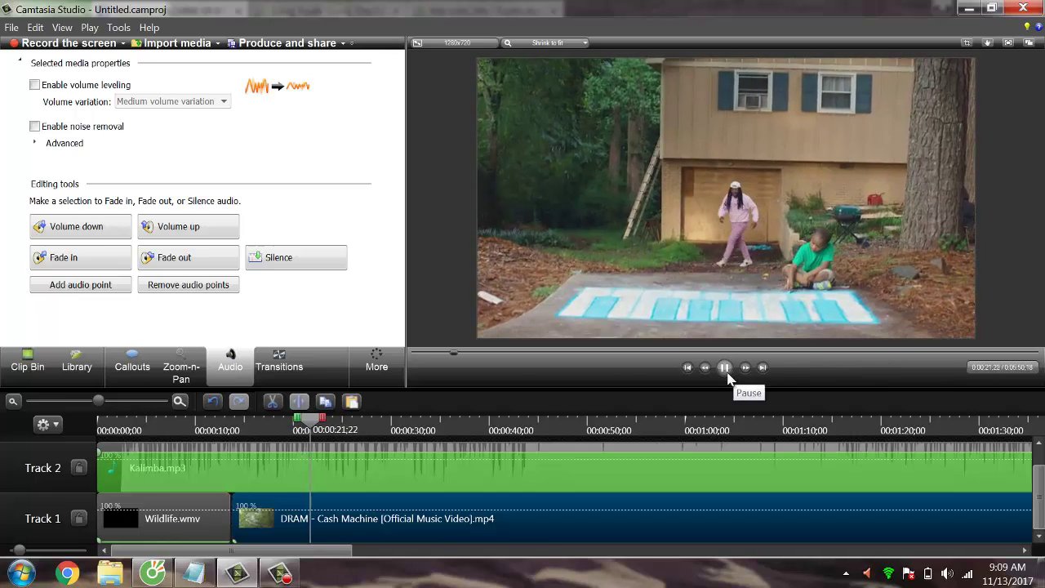
left_click(726, 369)
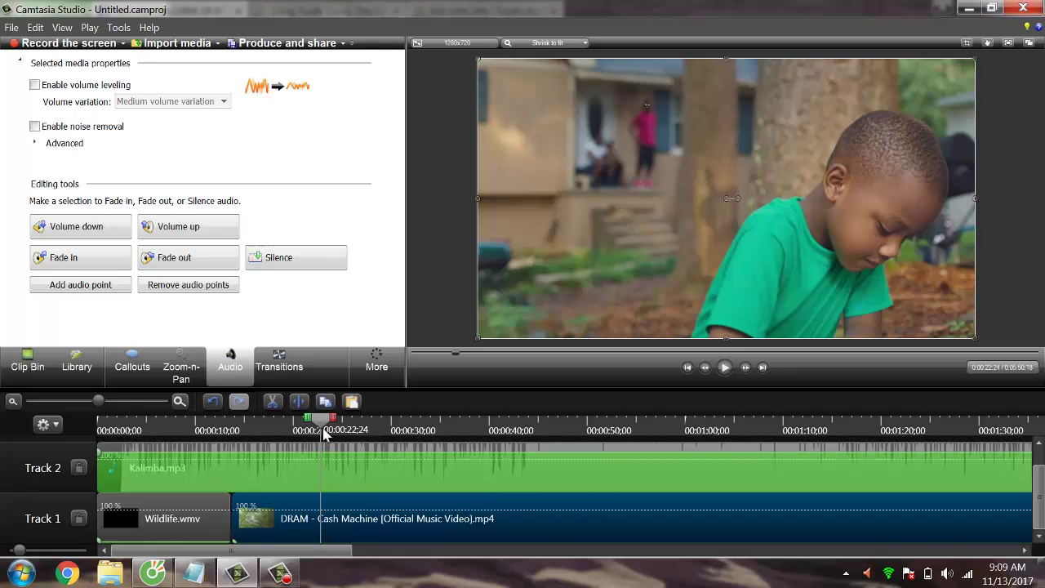
Play the DRAM - Cash Machine clip from 00:00:28;12, pause it, and preview the frame at 00:00:47;29.
left_click_drag(323, 428, 460, 470)
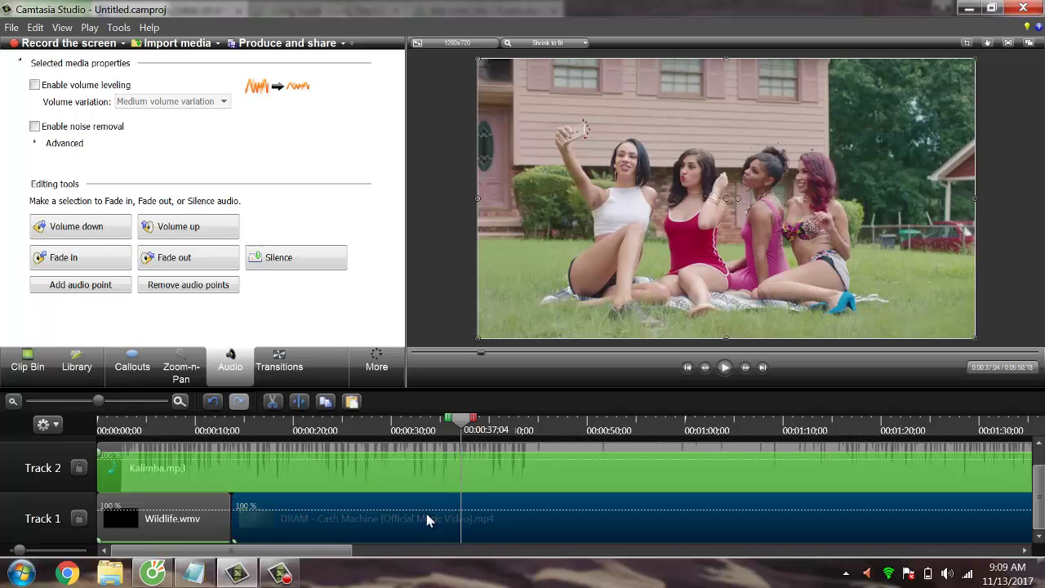
left_click_drag(456, 423, 374, 424)
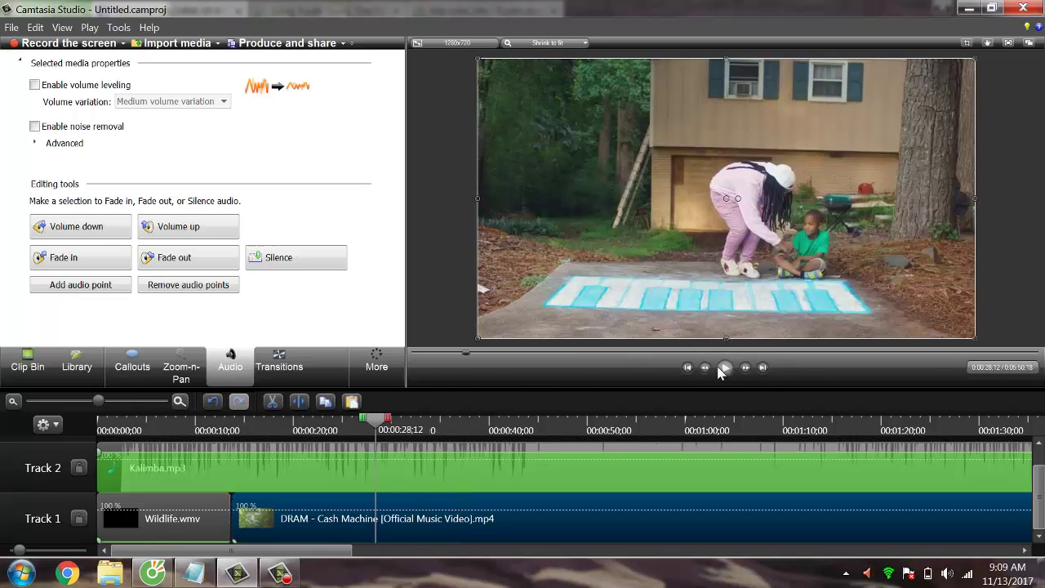
left_click(724, 367)
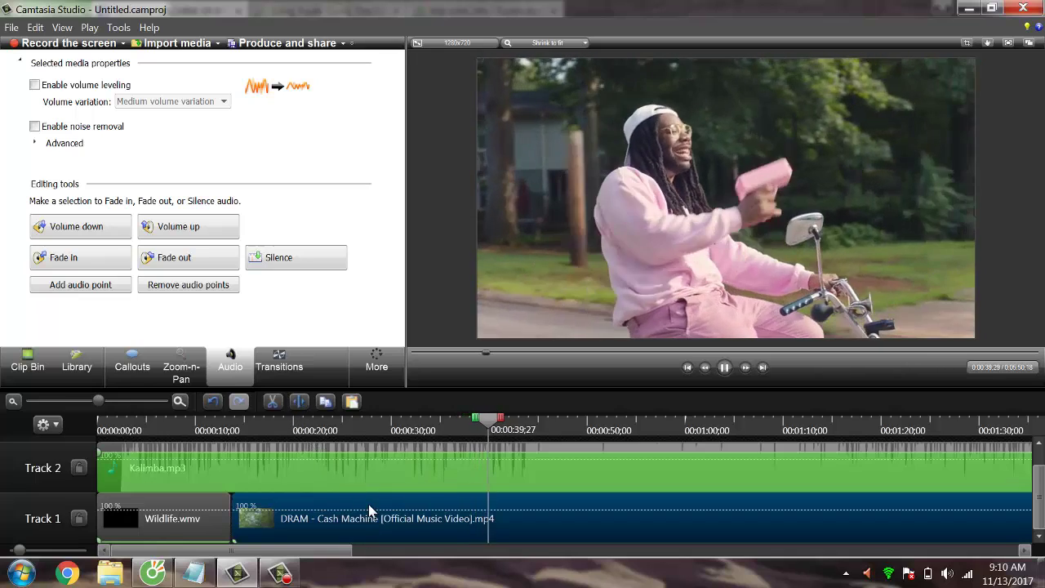
left_click(723, 368)
left_click_drag(510, 422, 568, 422)
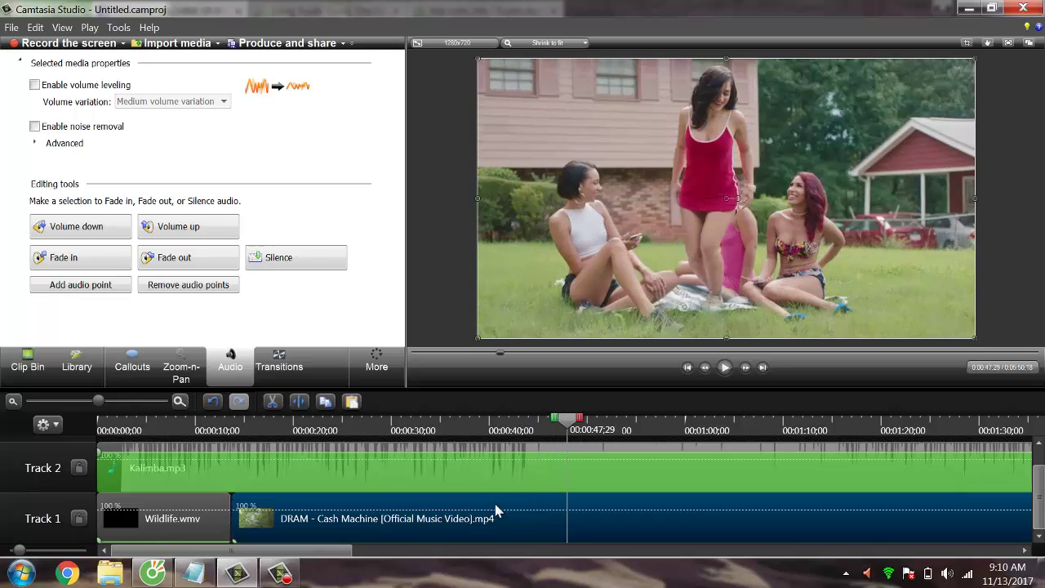
right_click(417, 529)
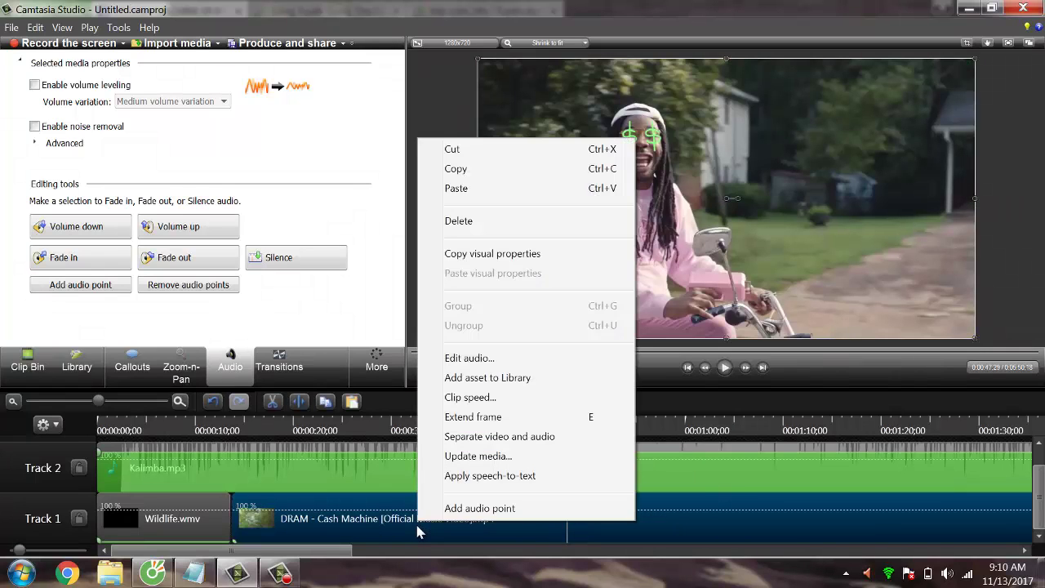
left_click(469, 397)
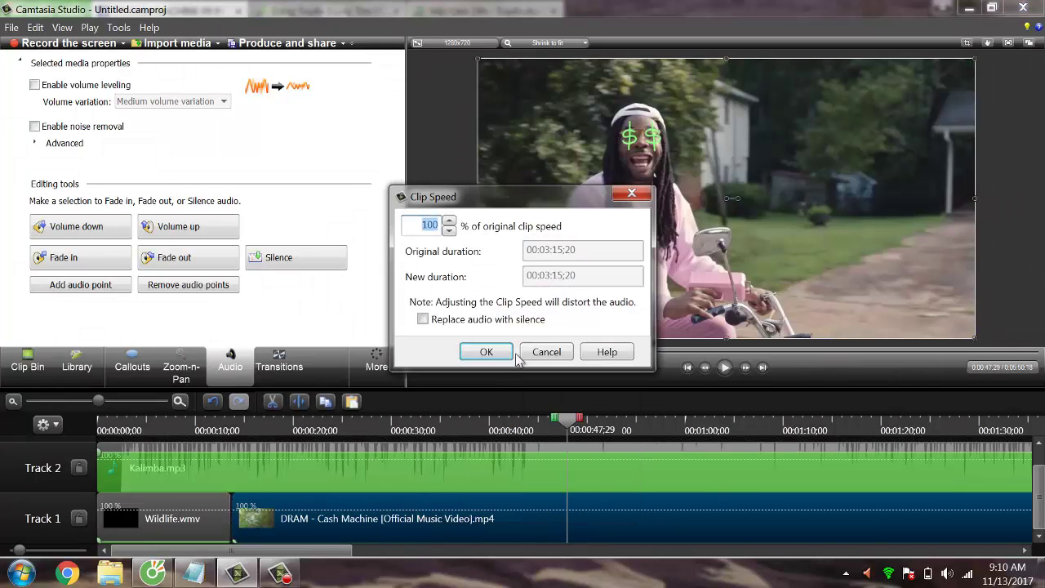
left_click(632, 194)
Set the clip speed of the DRAM - Cash Machine clip on Track 1 to 130 %.
right_click(426, 510)
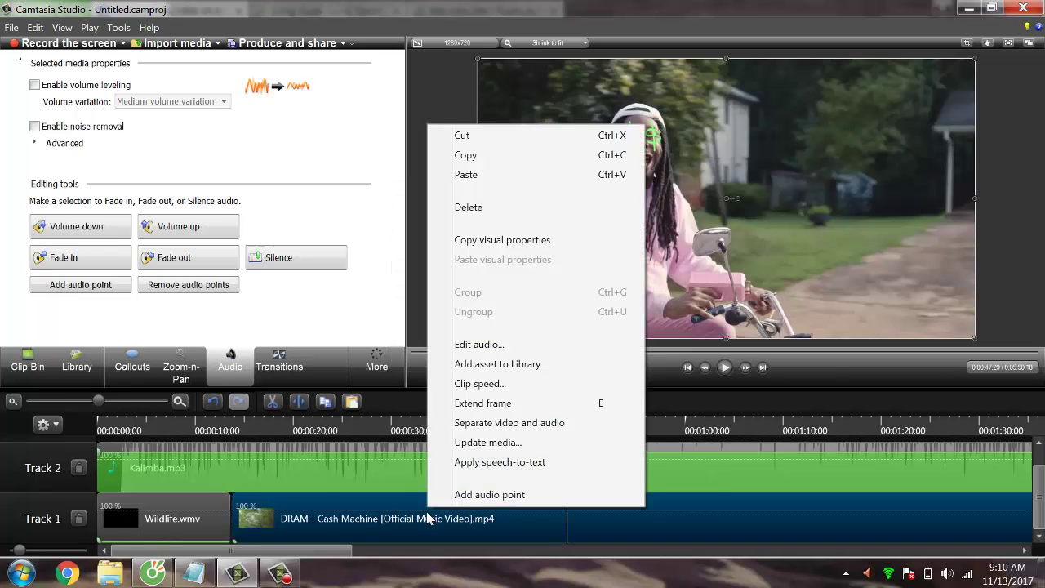
left_click(509, 383)
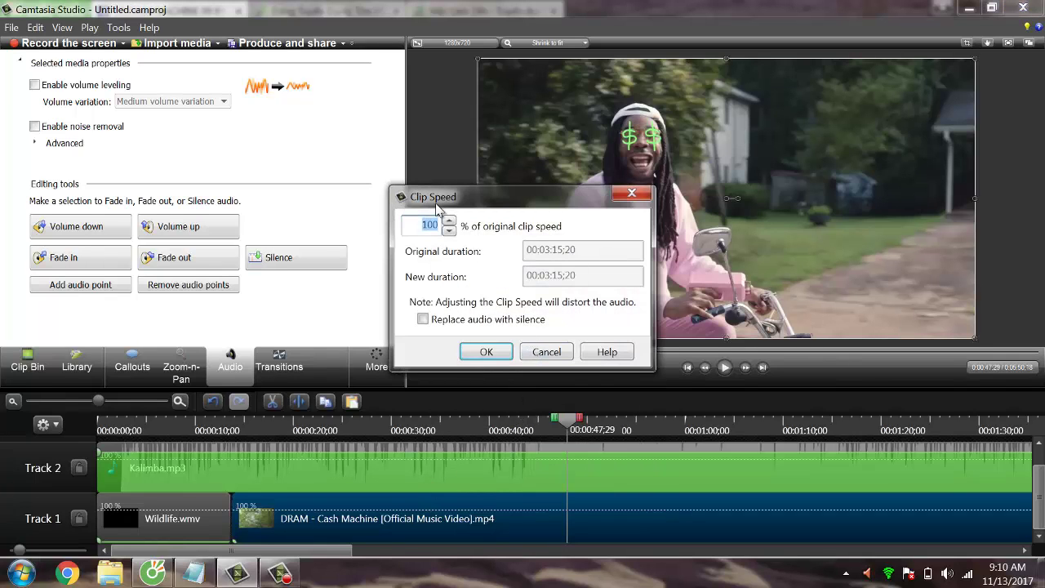
type("130")
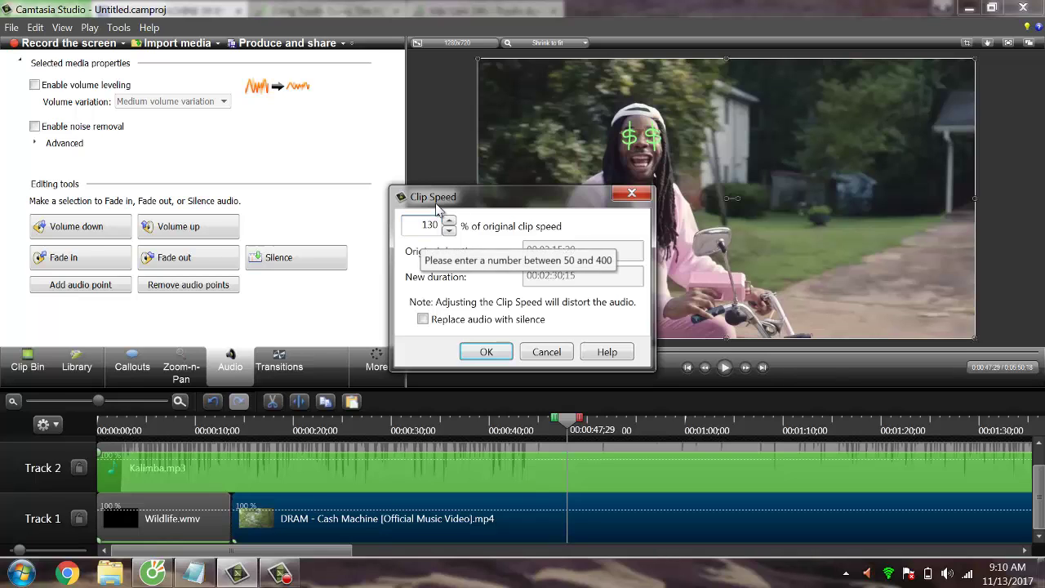
left_click(486, 352)
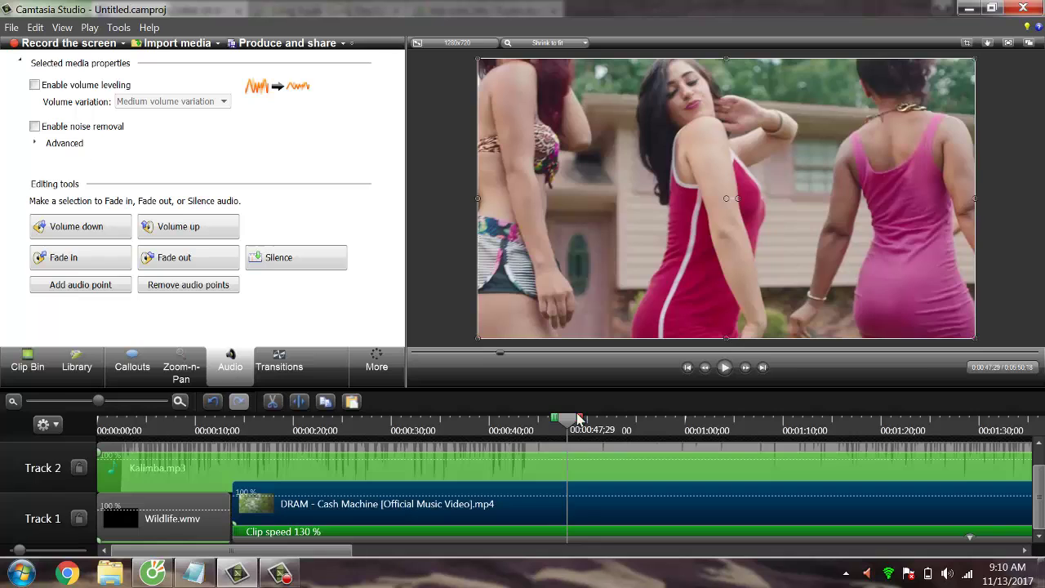
Play the sped-up DRAM - Cash Machine clip from 00:00:32;24 to check its motion, and pause it.
left_click_drag(578, 419, 417, 419)
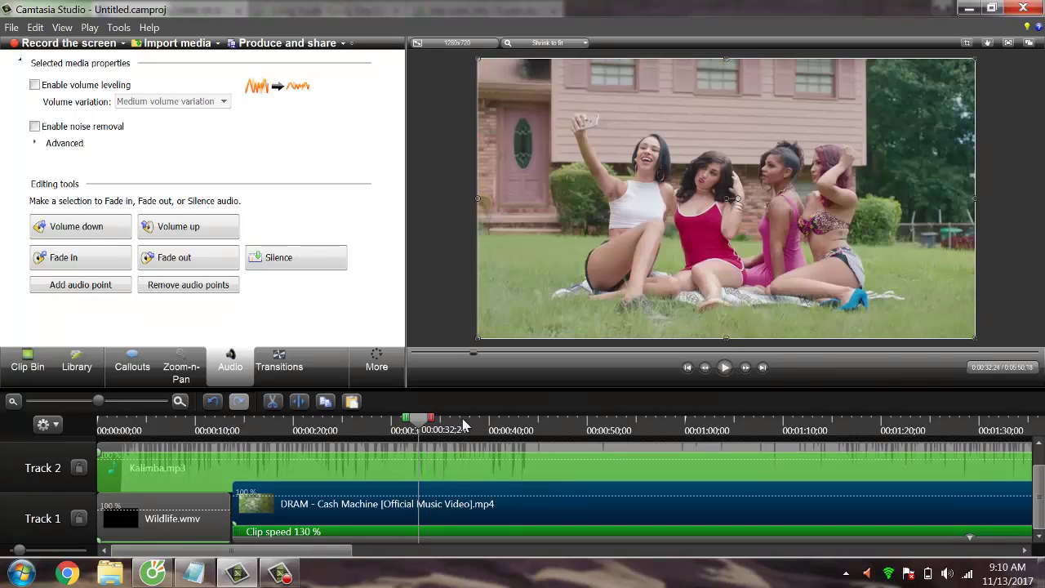
left_click(721, 371)
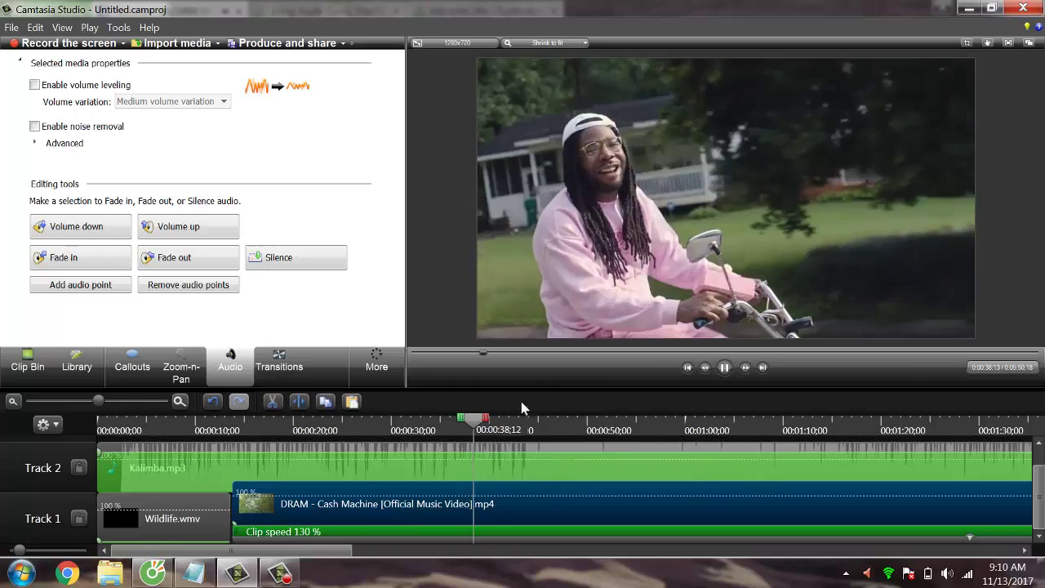
left_click(723, 368)
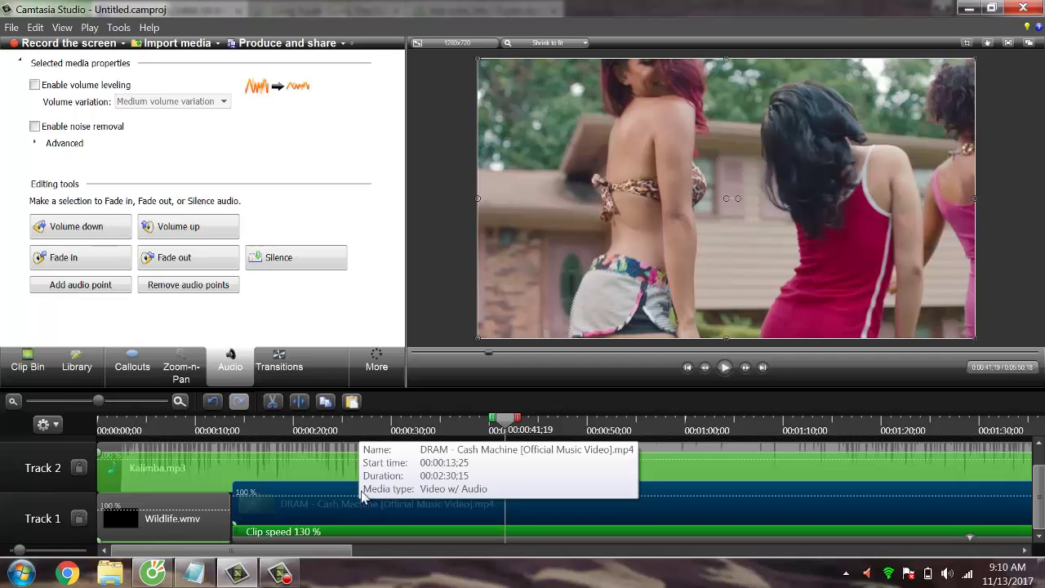
Set the clip speed of the DRAM - Cash Machine clip on Track 1 to 200 % and play it from 00:00:19;25.
left_click(406, 518)
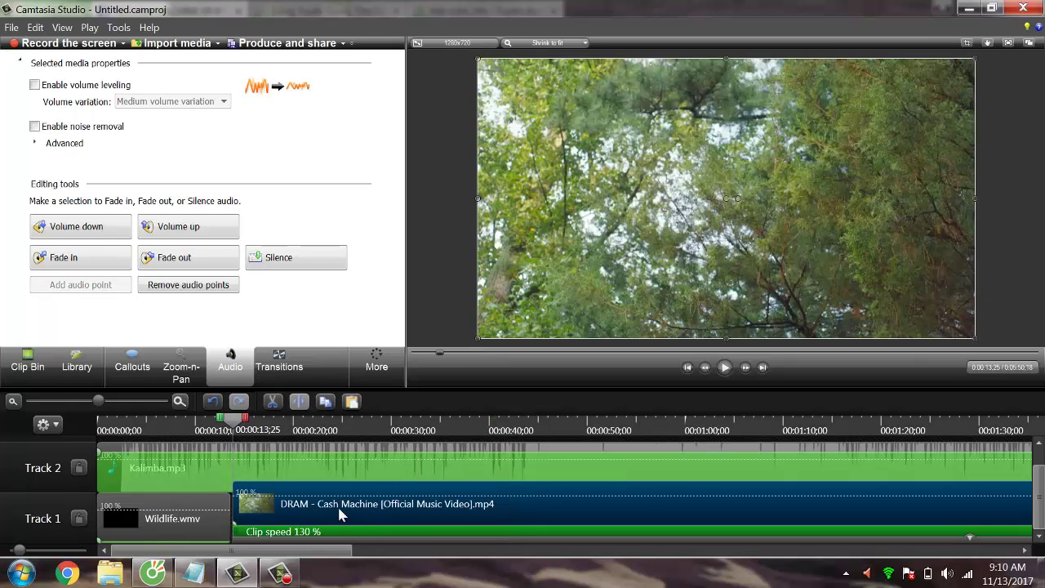
right_click(314, 516)
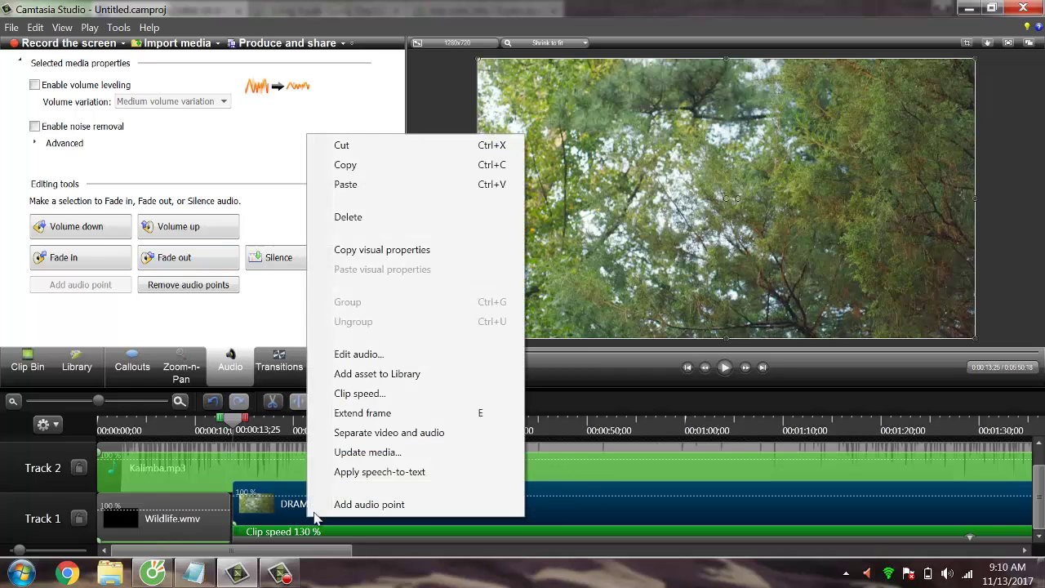
left_click(359, 392)
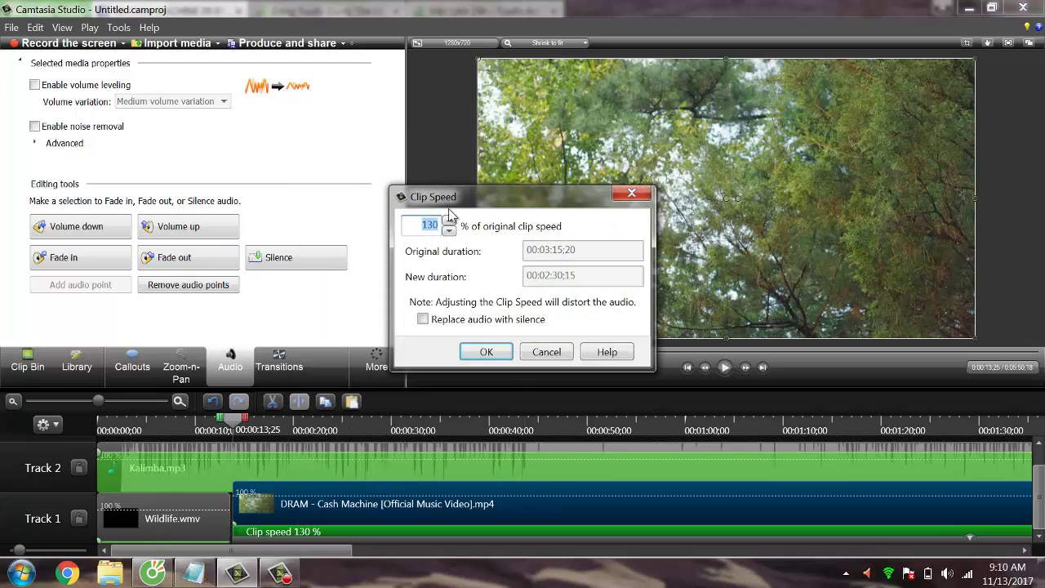
type("200")
key("Return")
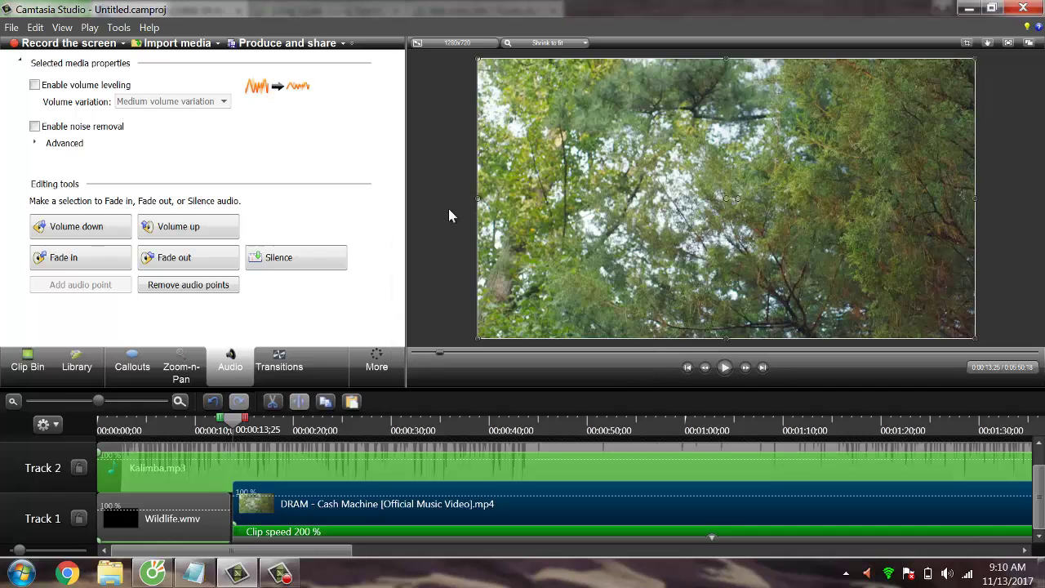
left_click(286, 432)
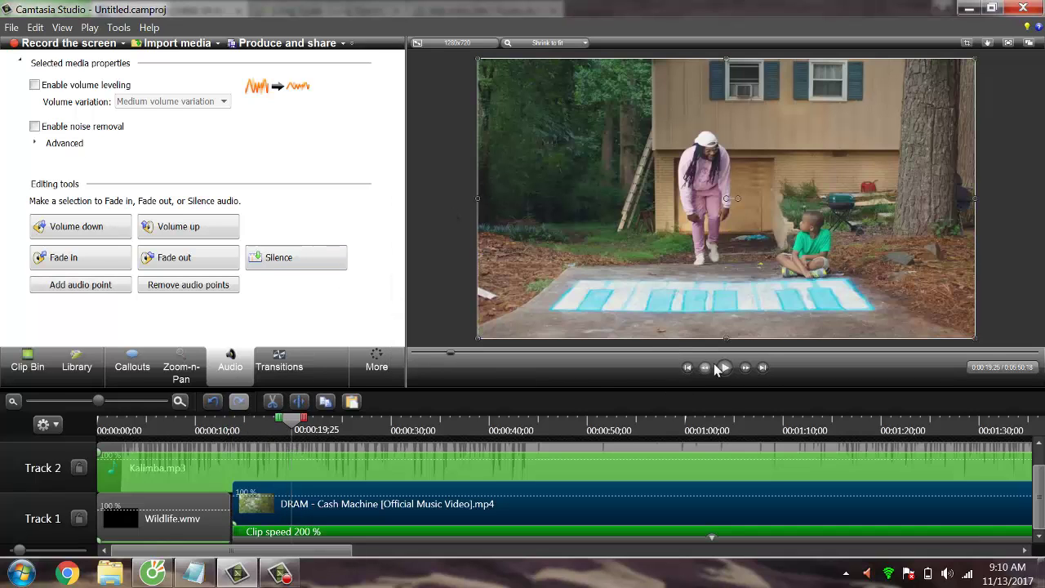
left_click(723, 367)
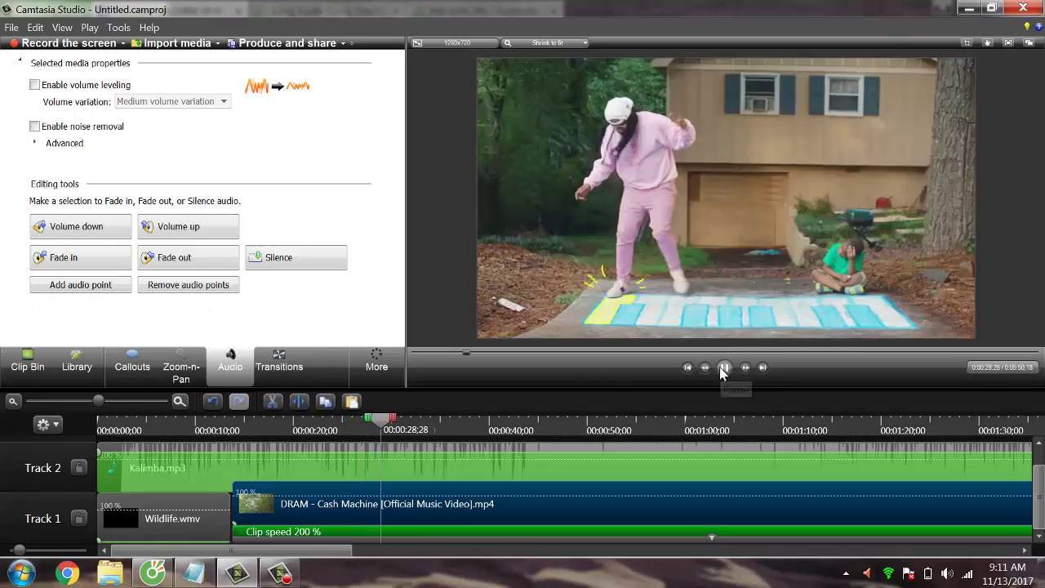
Set the clip speed of the DRAM - Cash Machine clip on Track 1 to 50 % and play it from 00:00:30;15.
left_click(723, 368)
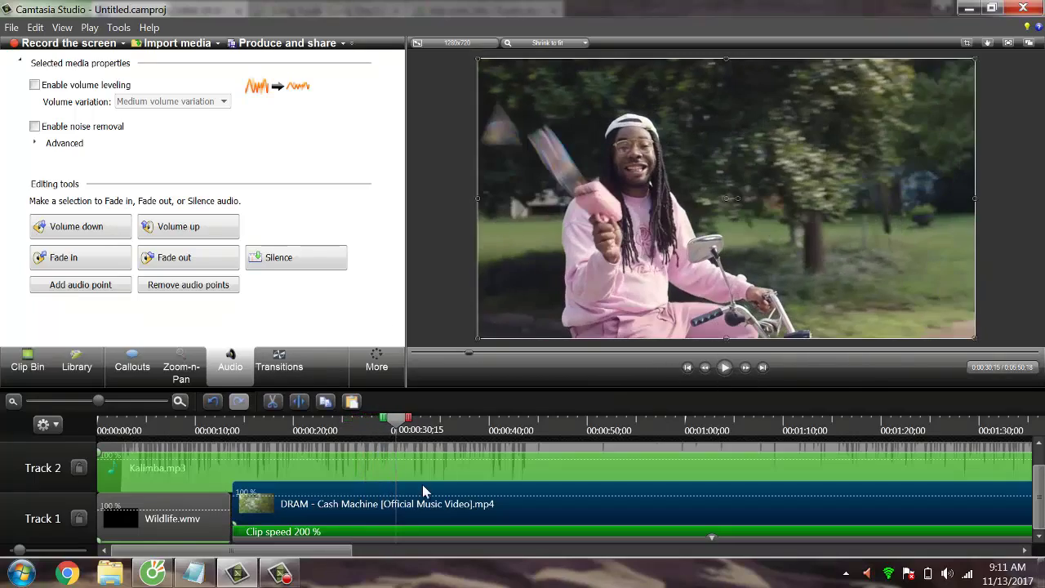
left_click(355, 519)
right_click(353, 517)
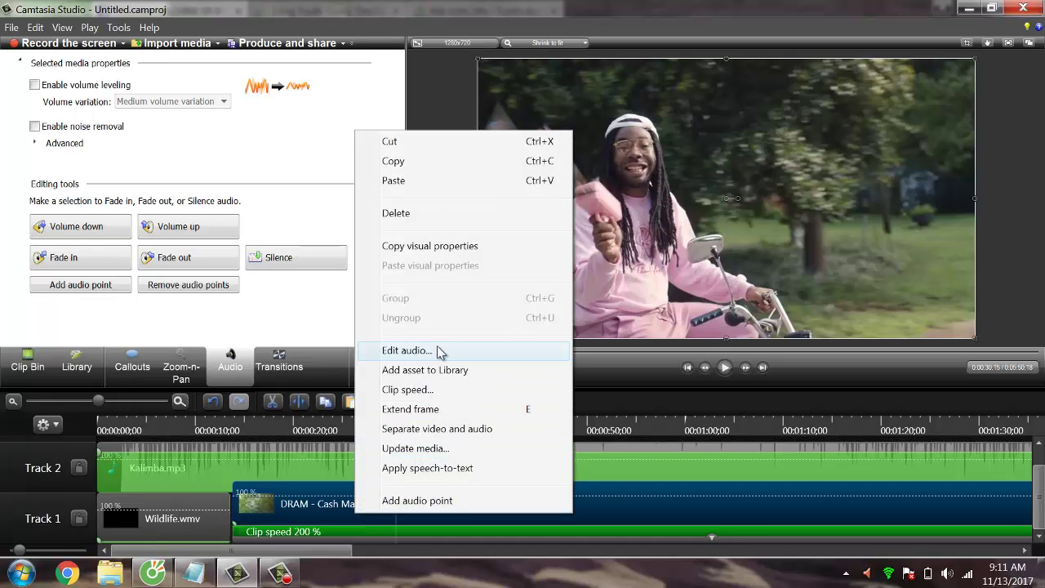
left_click(426, 351)
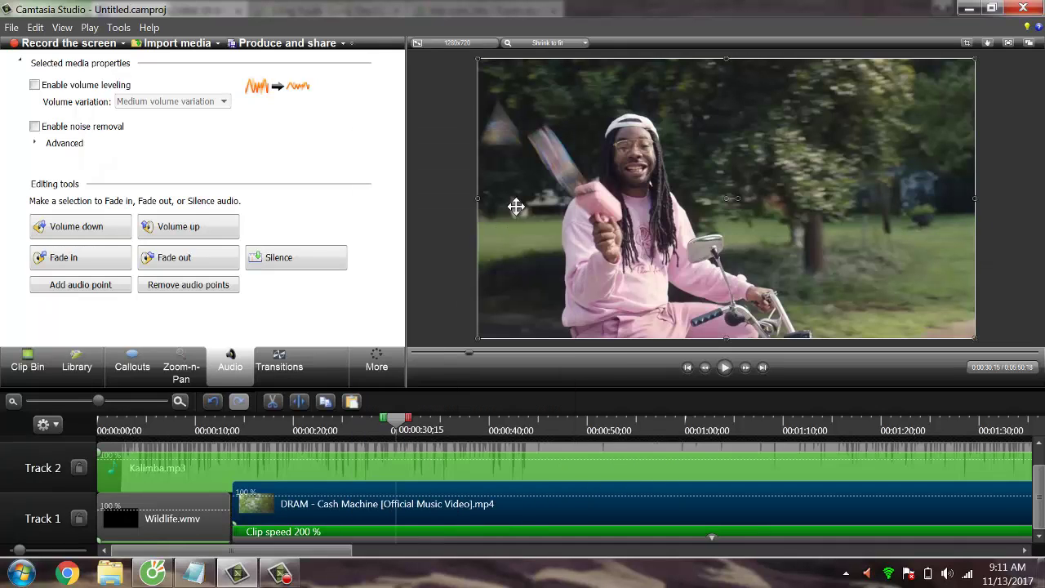
right_click(367, 502)
left_click(426, 377)
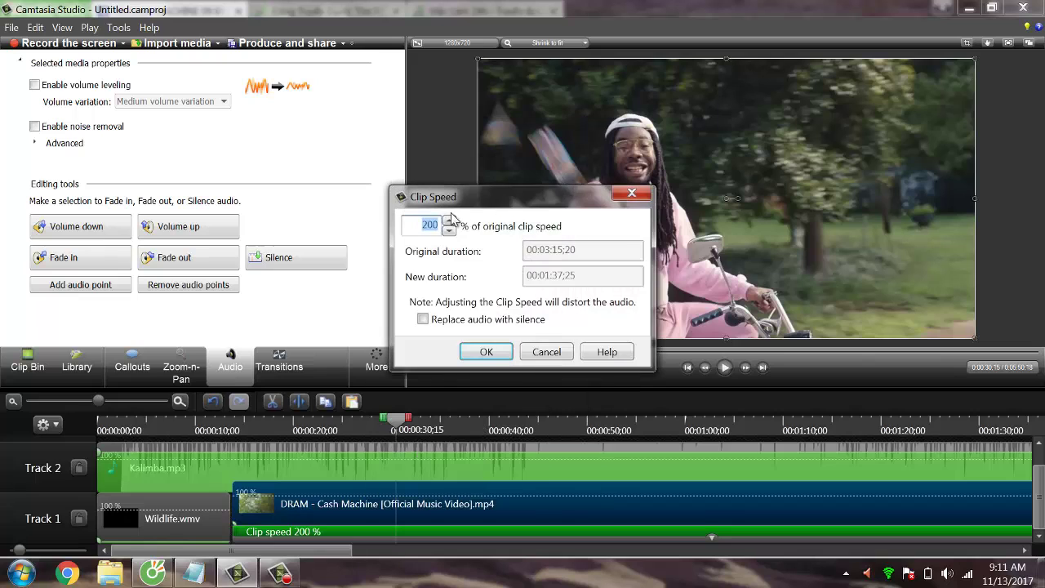
type("50")
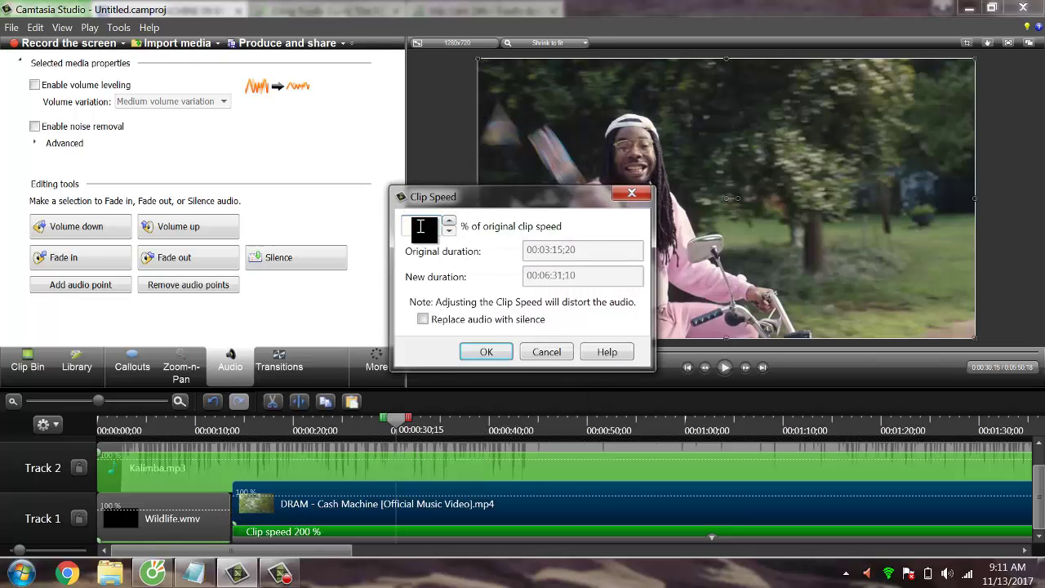
key("Return")
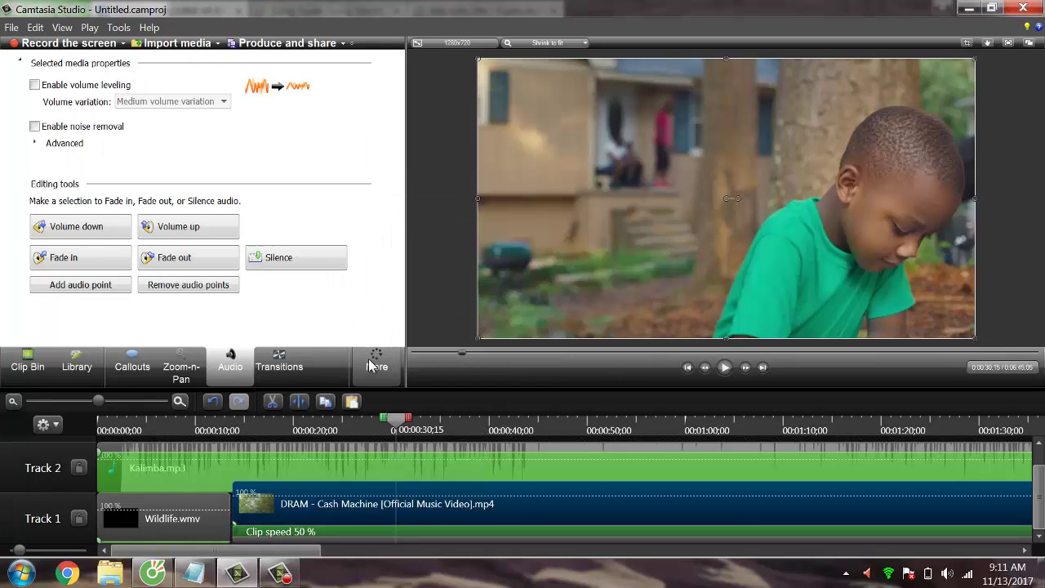
left_click(723, 368)
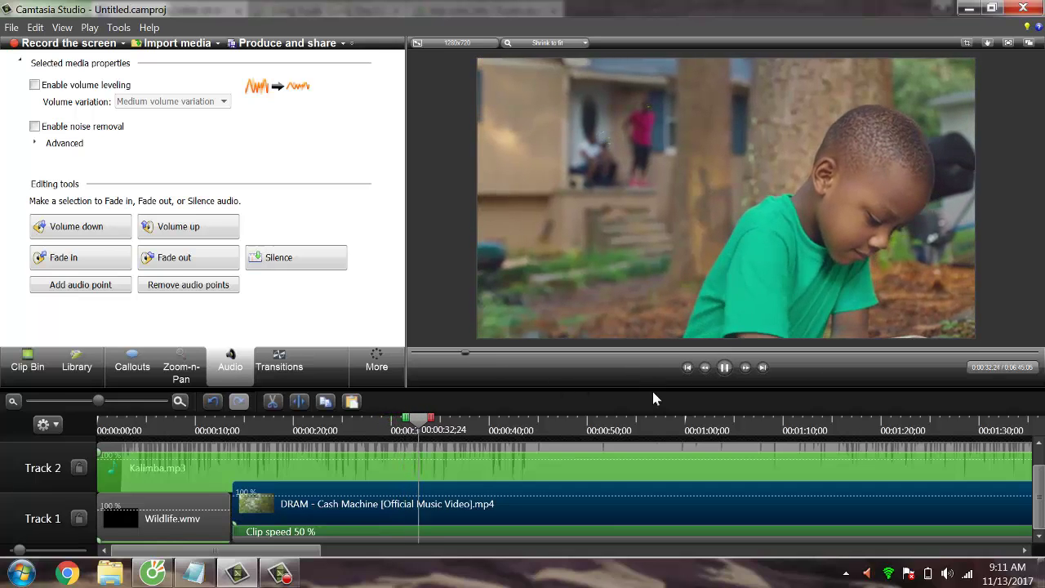
left_click(725, 368)
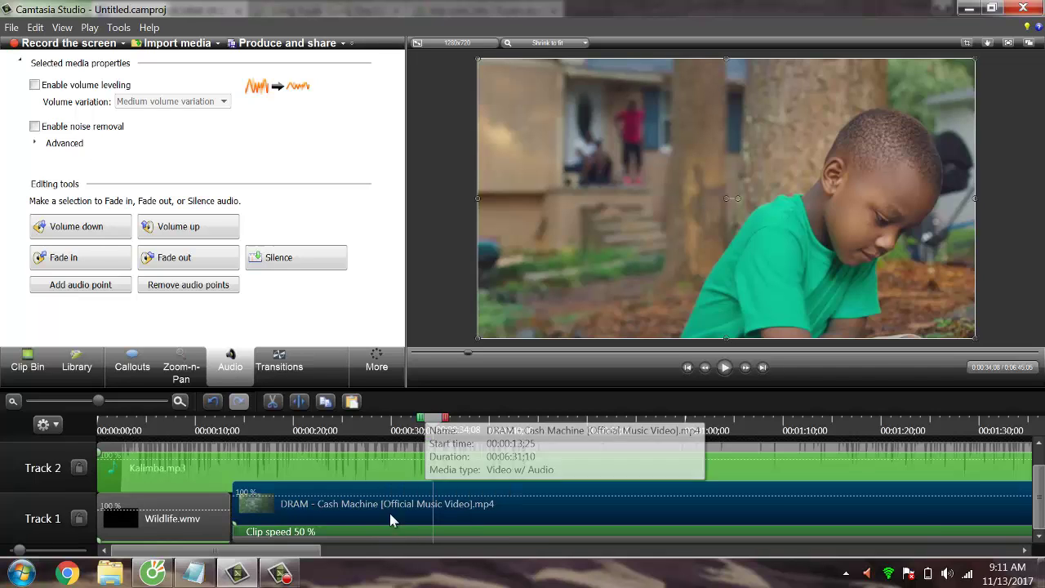
Split the DRAM - Cash Machine clip on Track 1 at 00:00:34;08 and at 00:00:51;05.
left_click(300, 401)
left_click(328, 509)
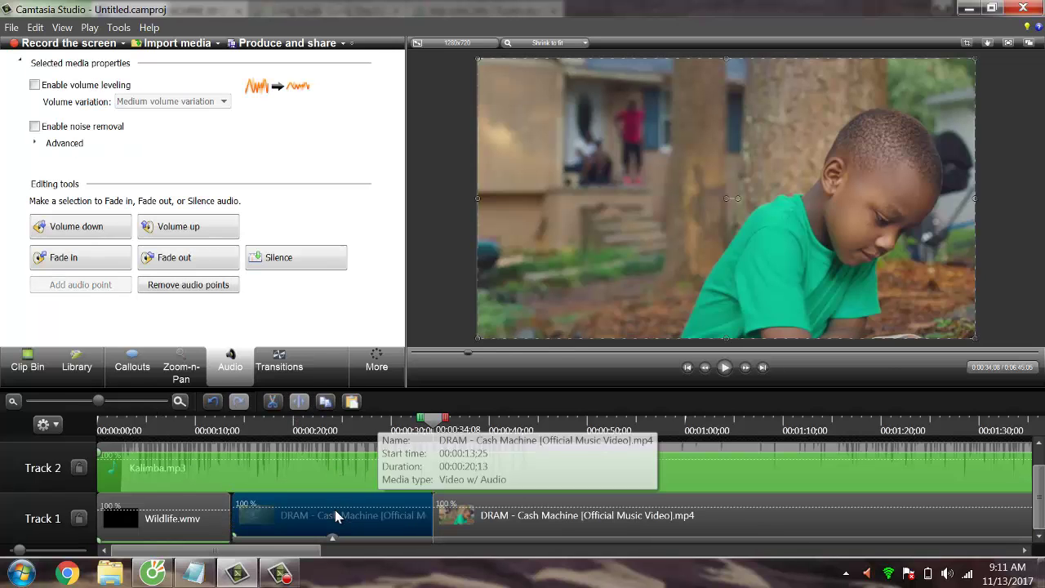
left_click(332, 507)
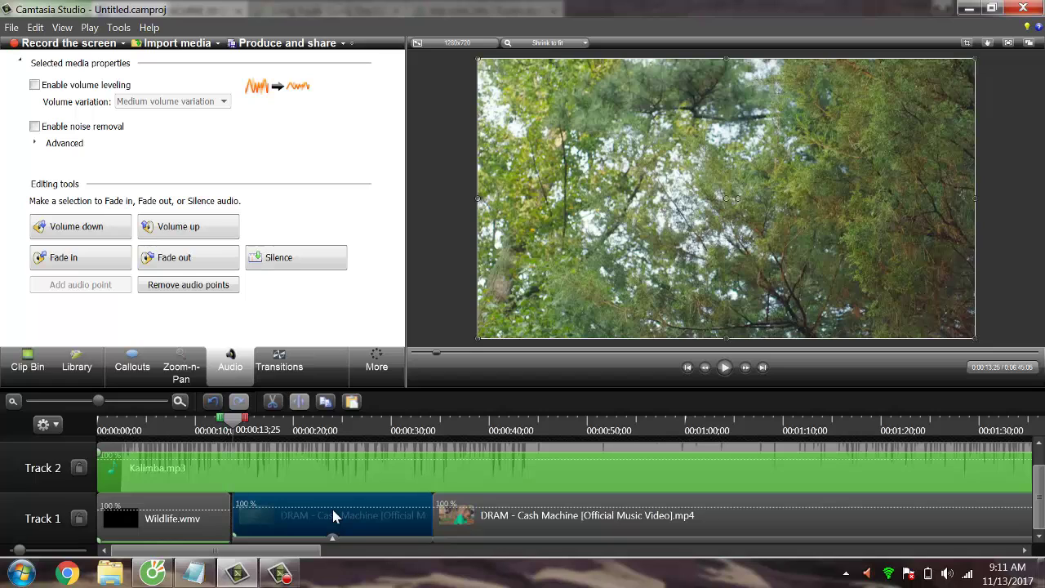
left_click(490, 514, "ctrl")
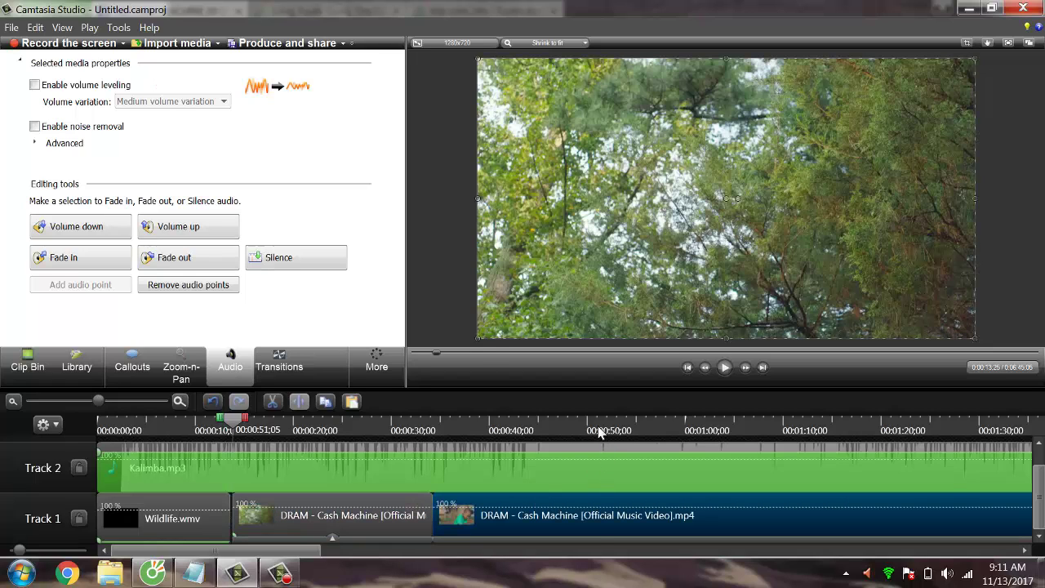
left_click(598, 431)
left_click(298, 402)
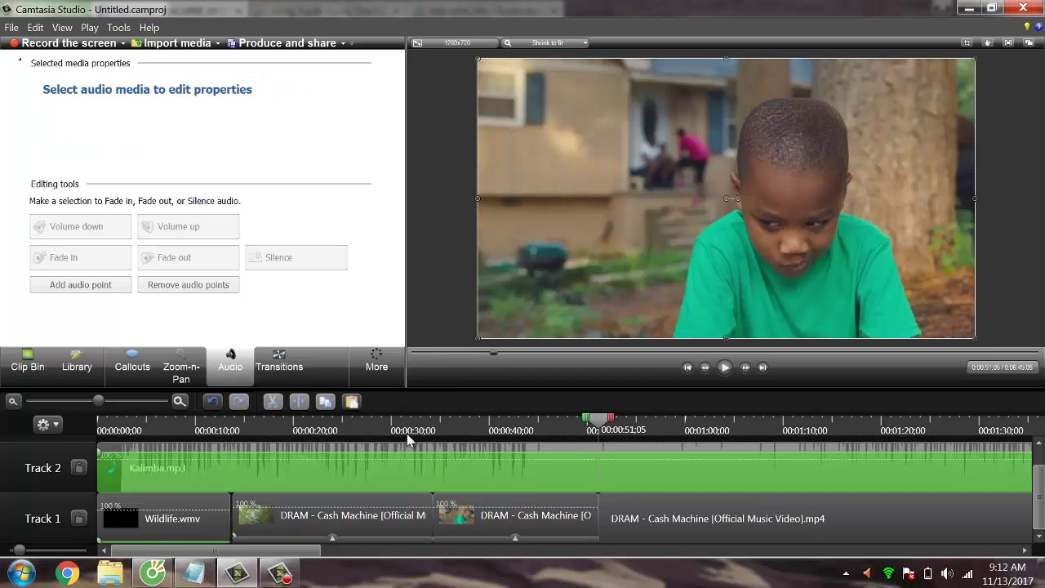
Set the clip speed of the first DRAM - Cash Machine segment on Track 1 to 200 %.
left_click(547, 501)
left_click(354, 504)
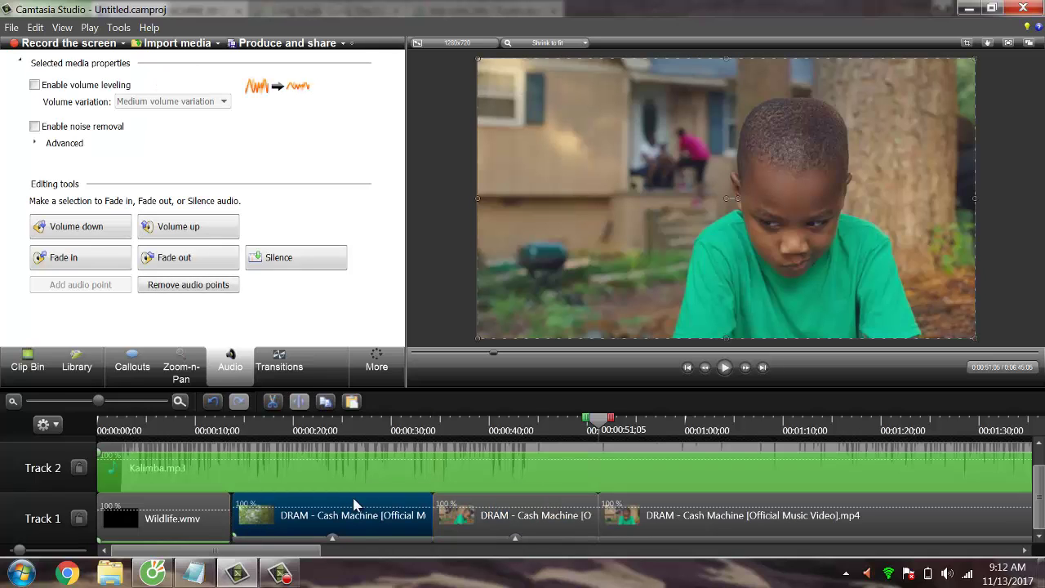
right_click(357, 507)
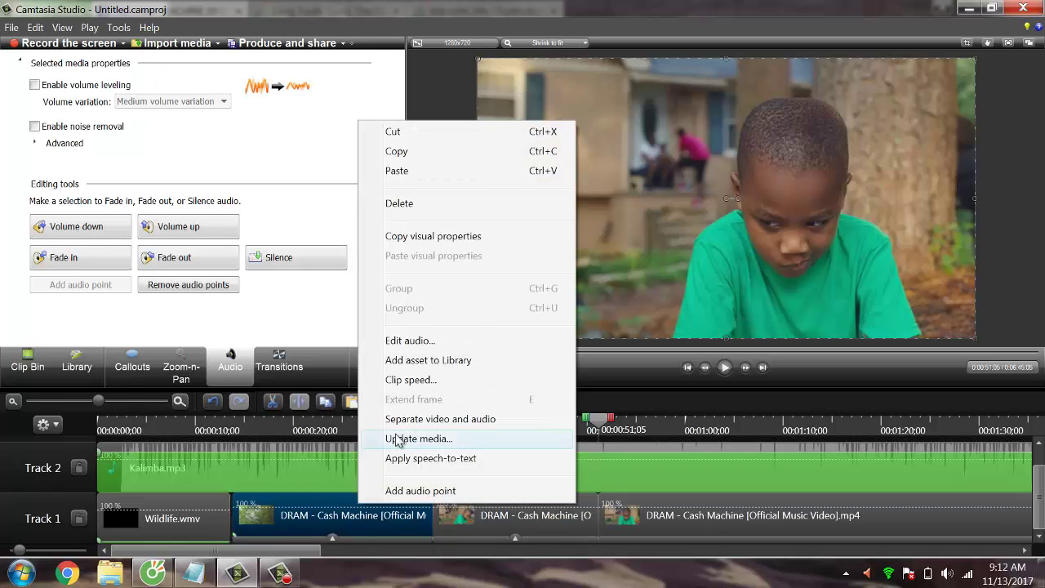
left_click(409, 379)
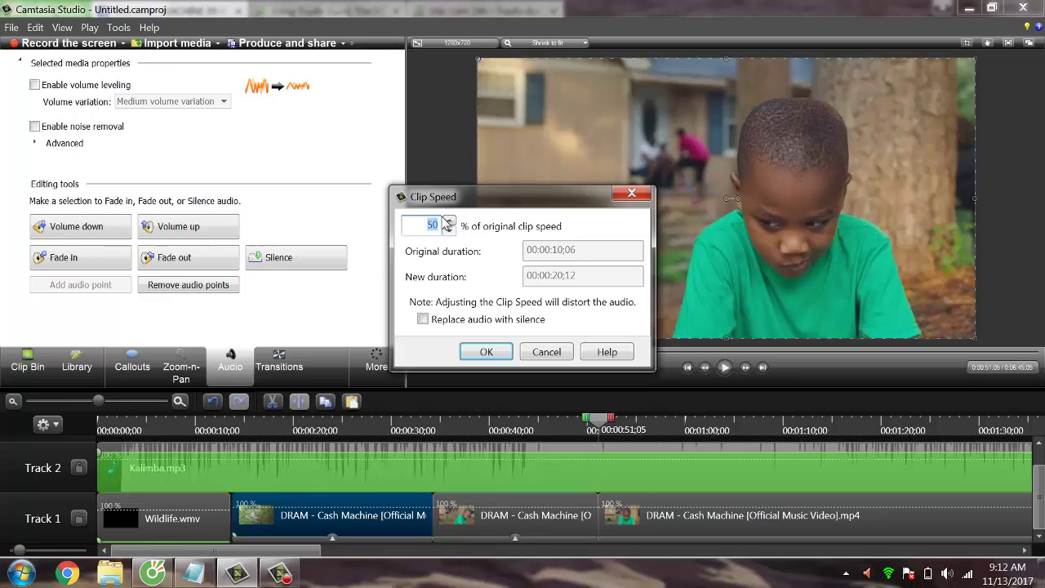
type("200")
key("Return")
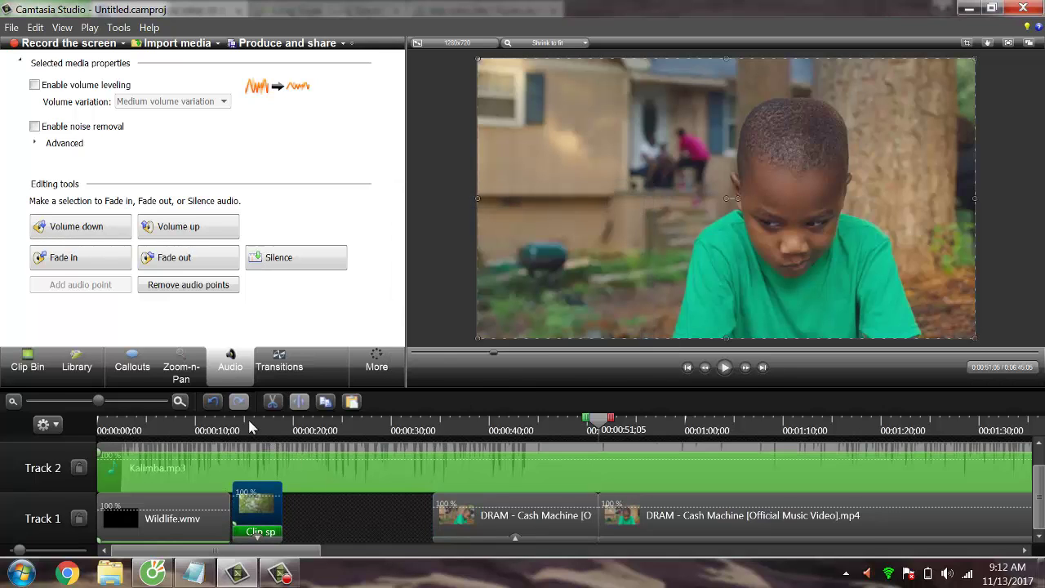
Close the gap on Track 1 by moving the two following DRAM - Cash Machine segments up against the sped-up segment.
left_click(250, 427)
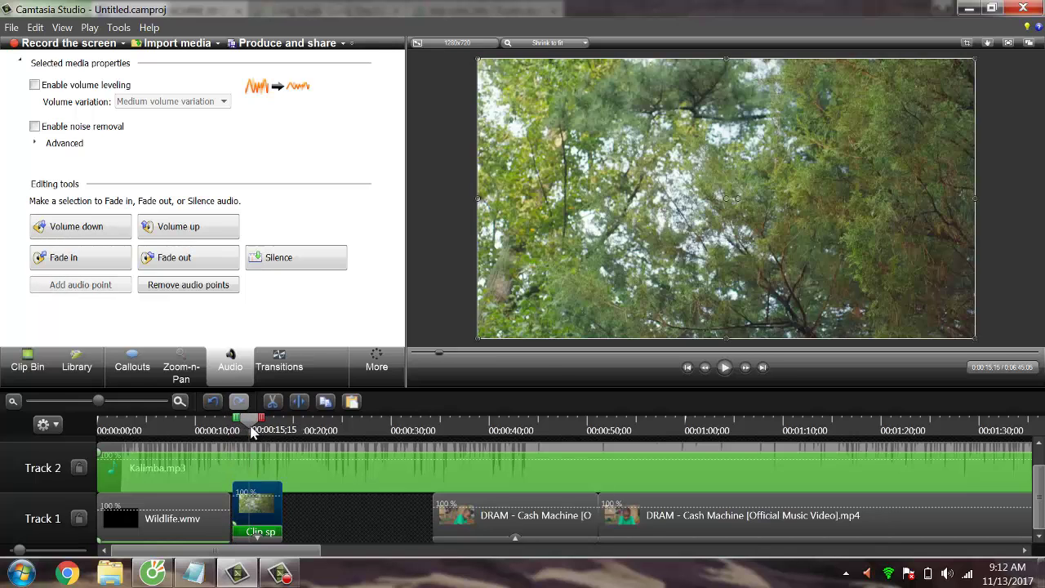
left_click(269, 427)
left_click_drag(473, 520, 322, 516)
left_click_drag(589, 519, 439, 521)
Play the timeline from 00:00:13;25 to compare the sped-up and slowed-down segments, and pause it.
left_click_drag(269, 421, 231, 431)
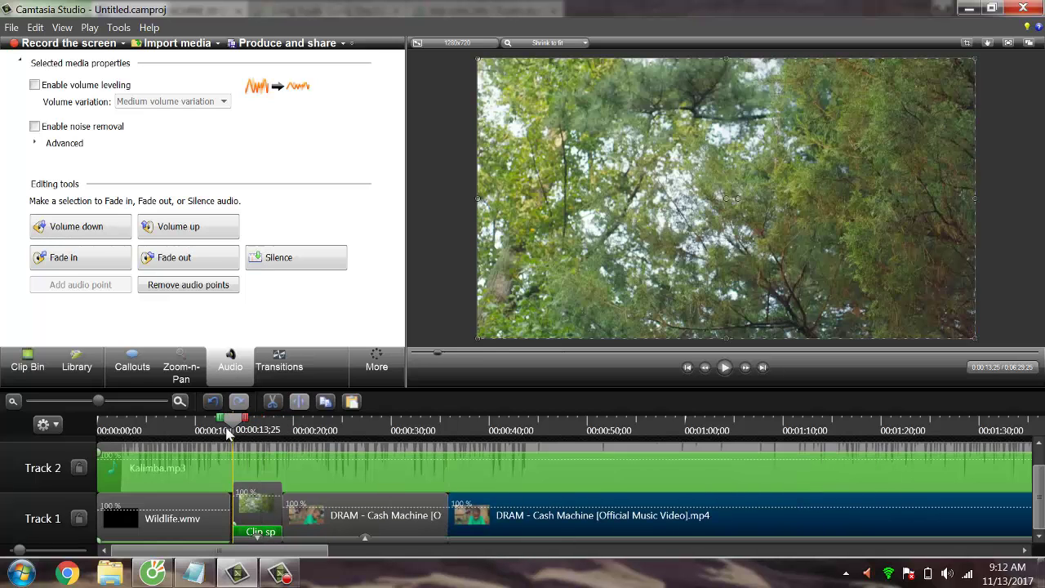
left_click(723, 368)
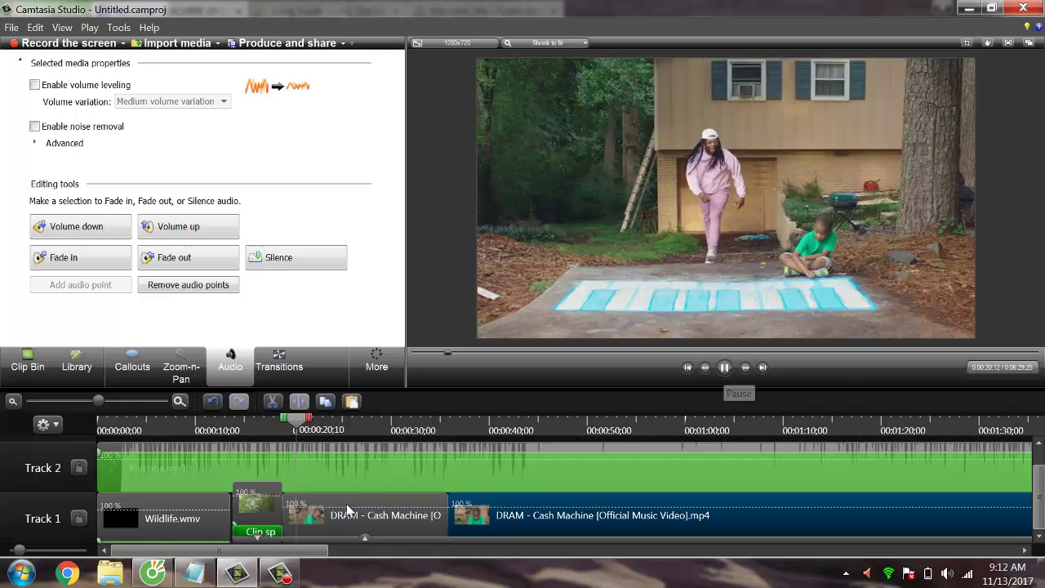
left_click(724, 367)
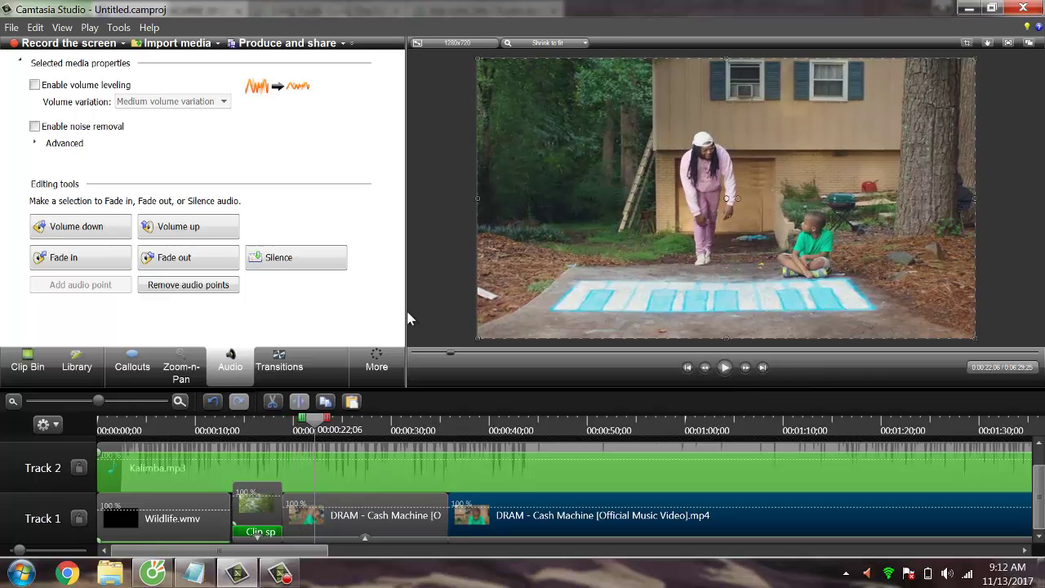
Add a blue right-pointing arrow callout at 00:00:22;06 and place it over the trees in the left part of the video frame.
left_click(362, 311)
left_click(133, 364)
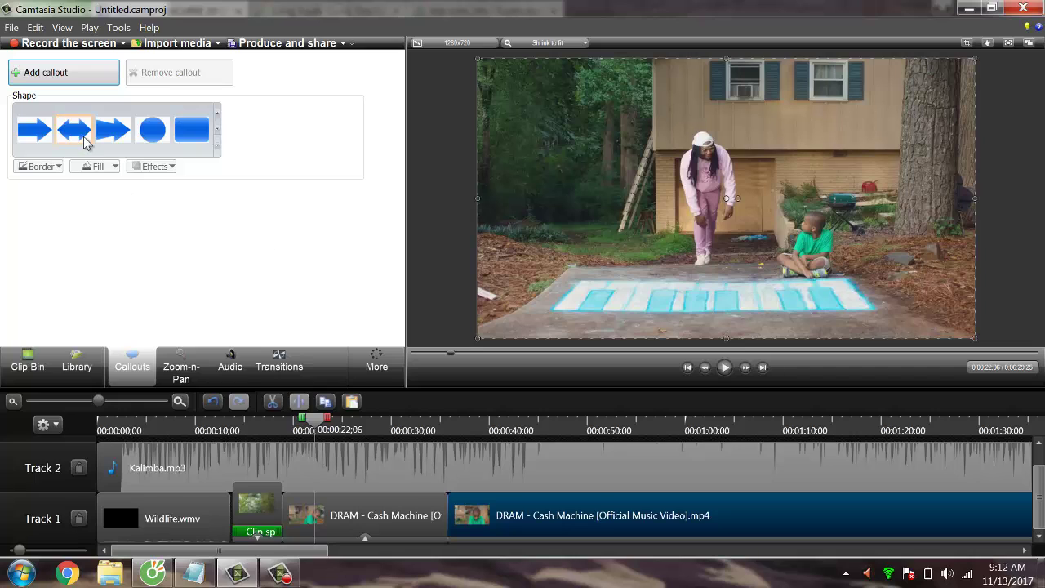
left_click(37, 132)
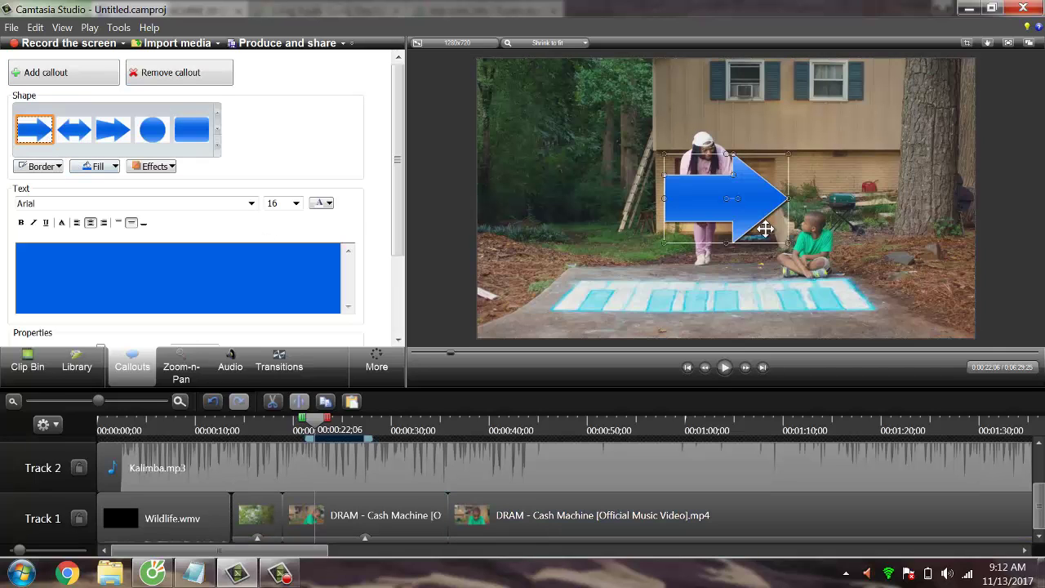
left_click_drag(765, 229, 573, 296)
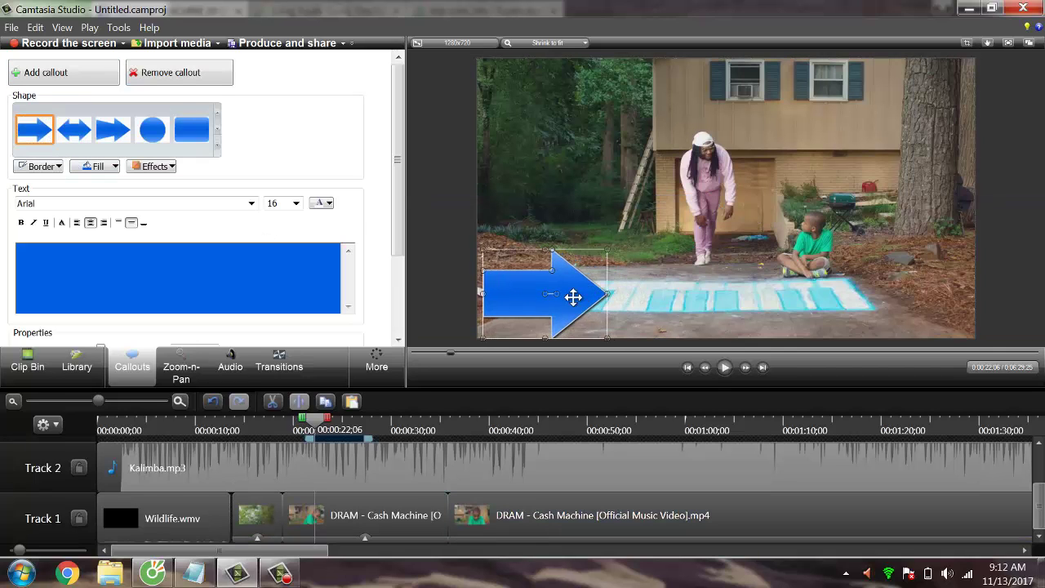
left_click(559, 287)
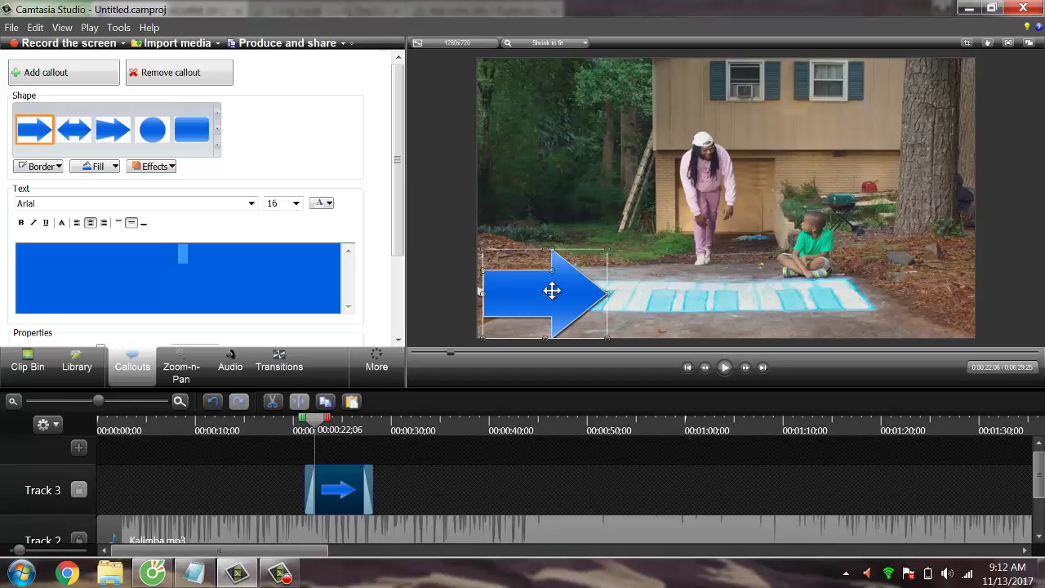
left_click_drag(553, 293, 653, 293)
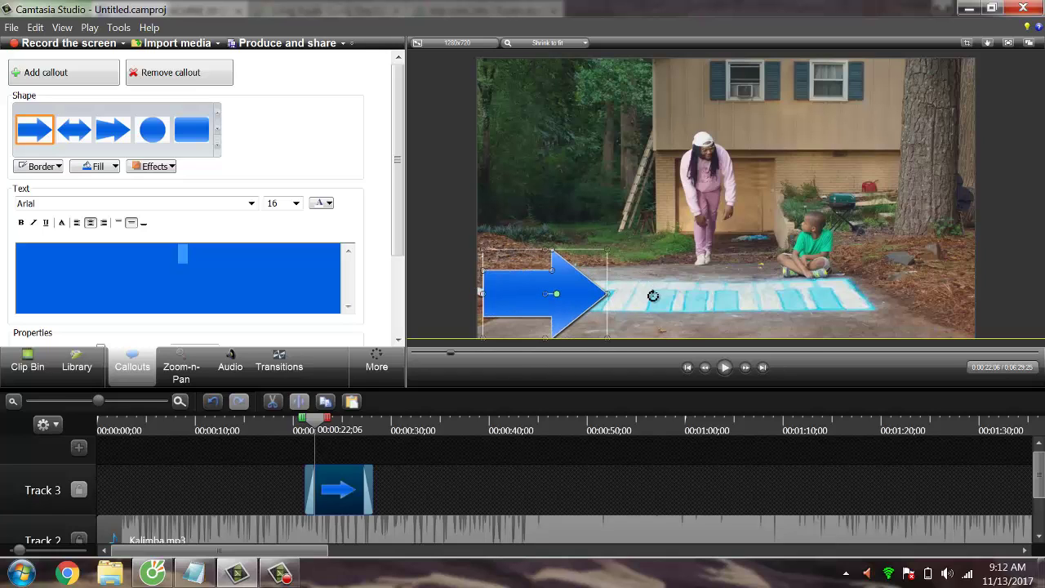
left_click_drag(541, 294, 531, 163)
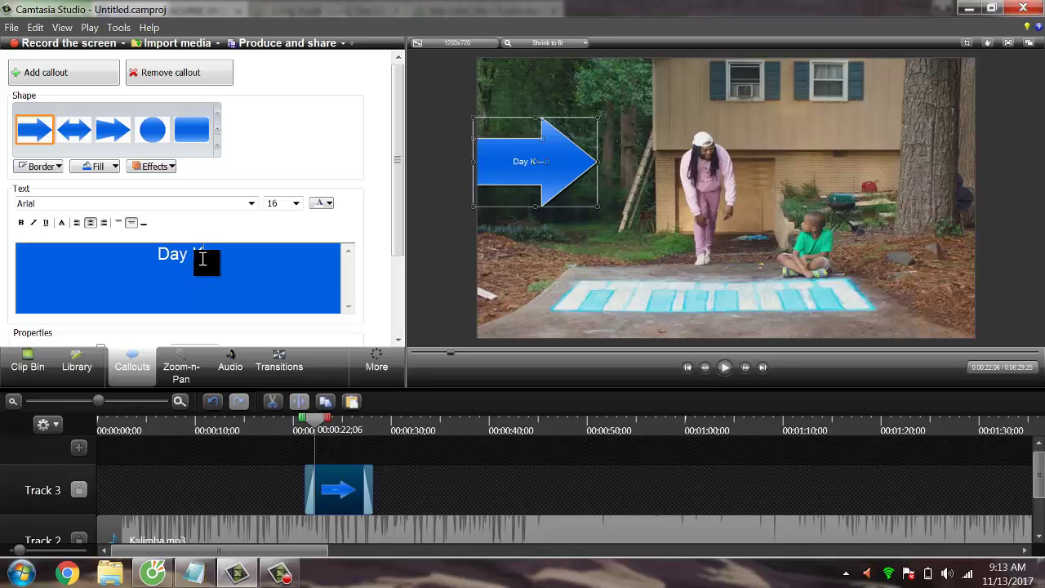
Set the arrow callout's text to "Tuithanky.vn" with font size 30 and move the callout into the video frame's upper-left corner.
key("BackSpace")
double_click(202, 258)
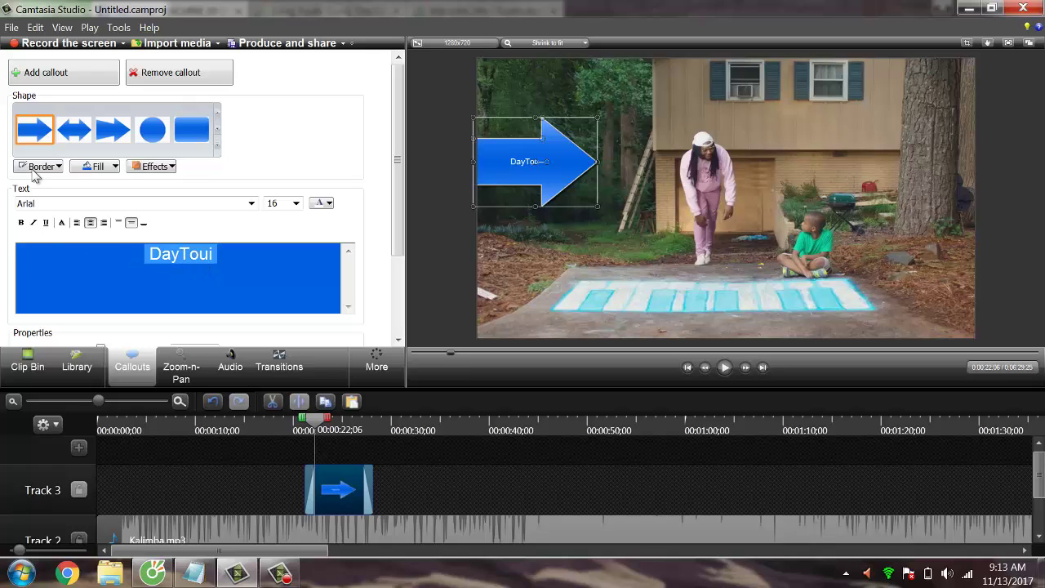
type("Tuithan")
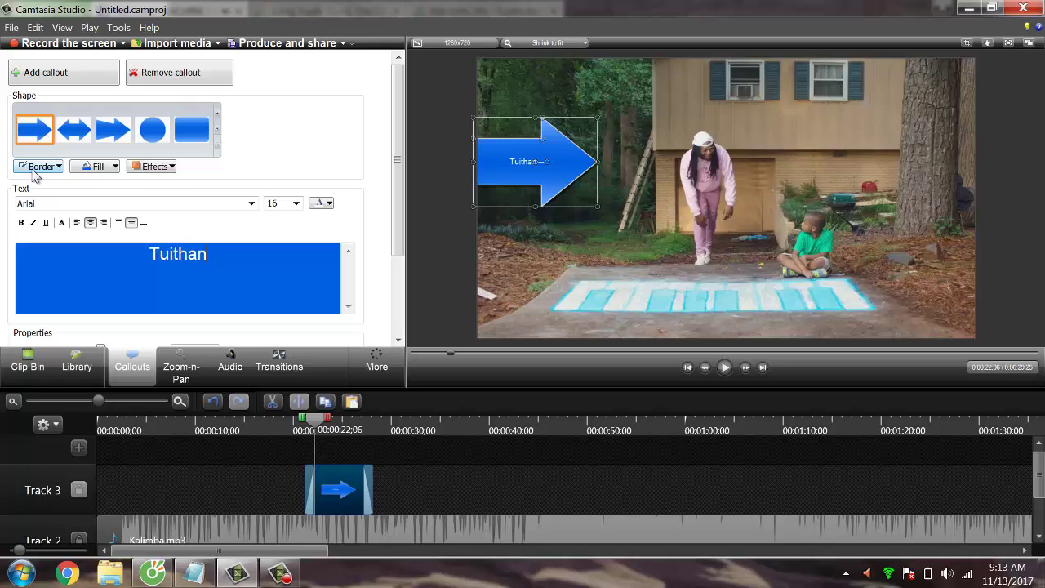
type("ky.vn")
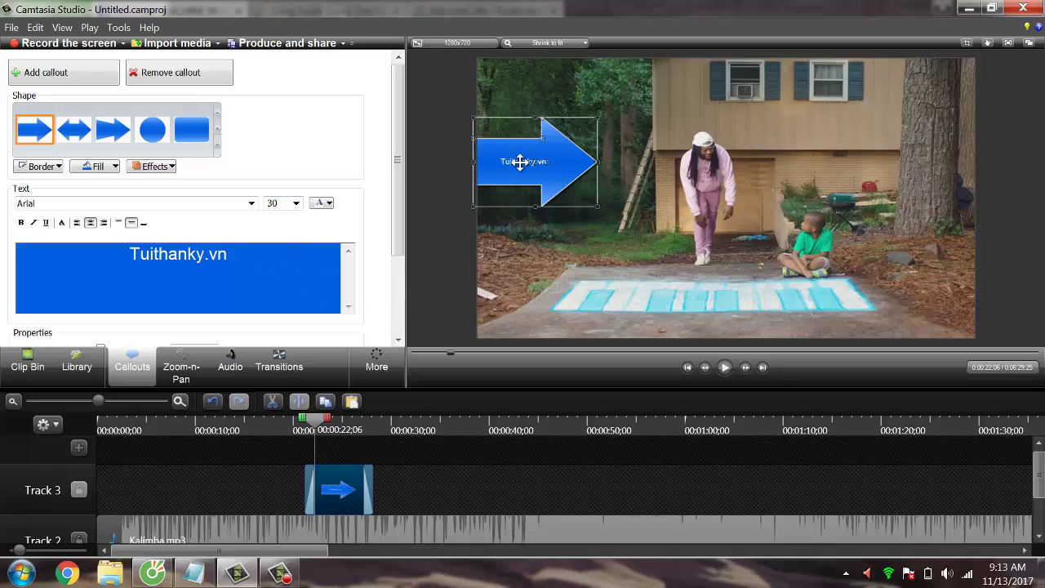
left_click_drag(549, 169, 556, 114)
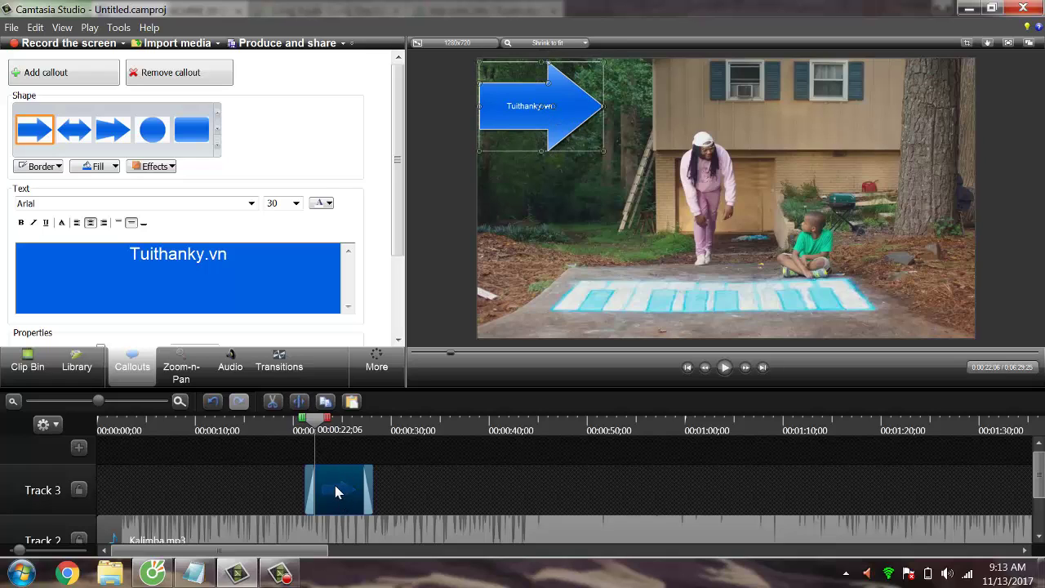
Shift the arrow callout on Track 3 to start at about 00:00:18 and return it to start at about 00:00:21.
left_click_drag(334, 485, 299, 495)
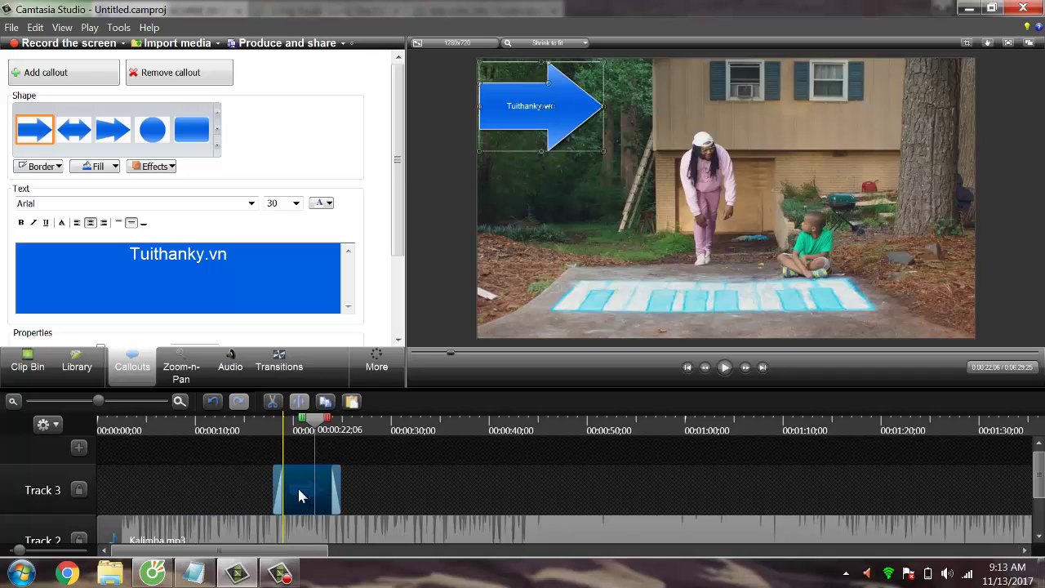
scroll(298, 495, "down", 2)
scroll(343, 471, "up", 1)
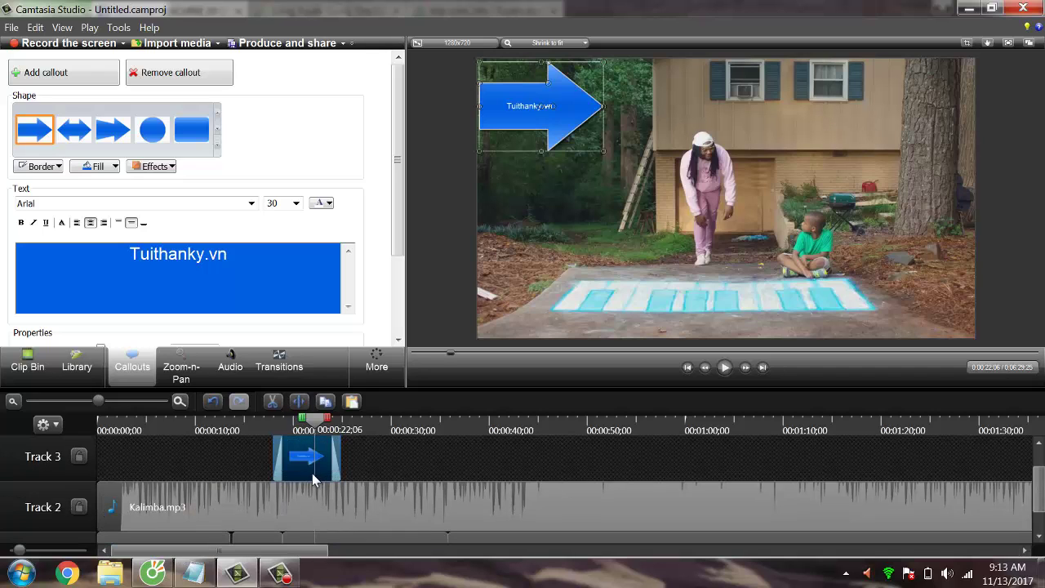
left_click_drag(312, 472, 344, 471)
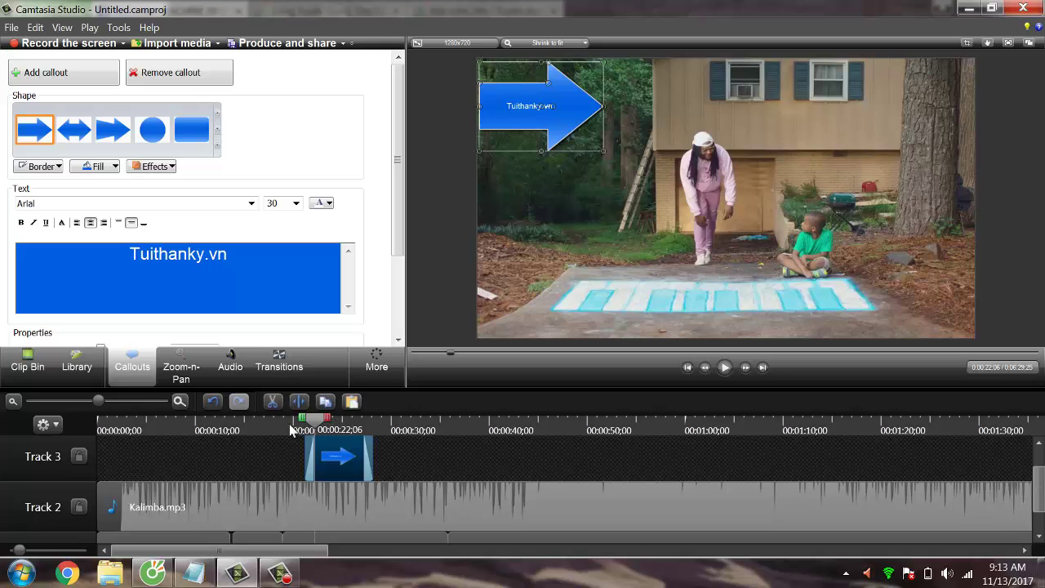
Preview the arrow callout at 00:00:25;10 and extend its duration on Track 3 to end at about 00:01:03.
left_click_drag(291, 430, 361, 457)
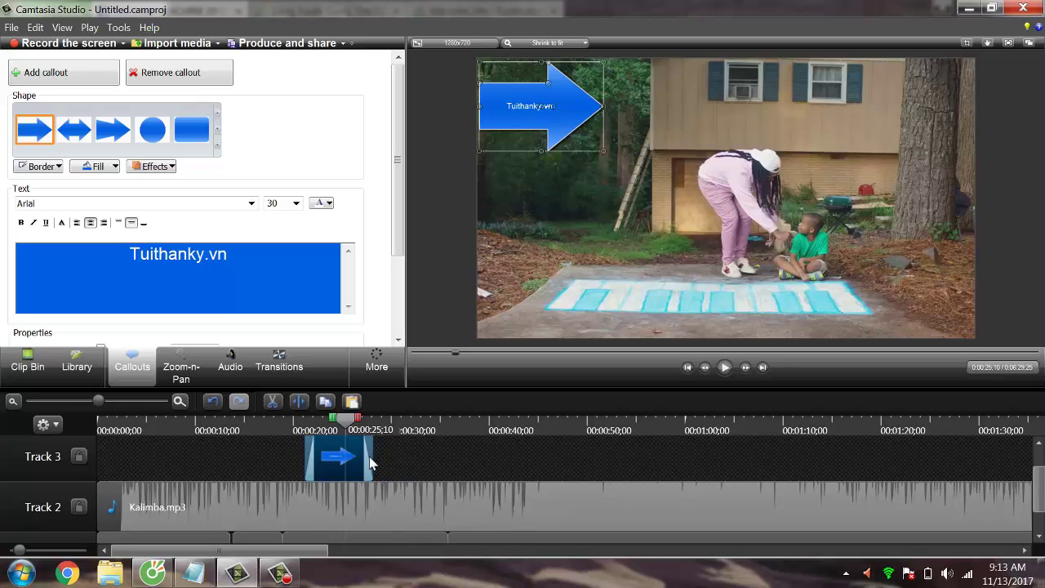
left_click_drag(370, 462, 718, 461)
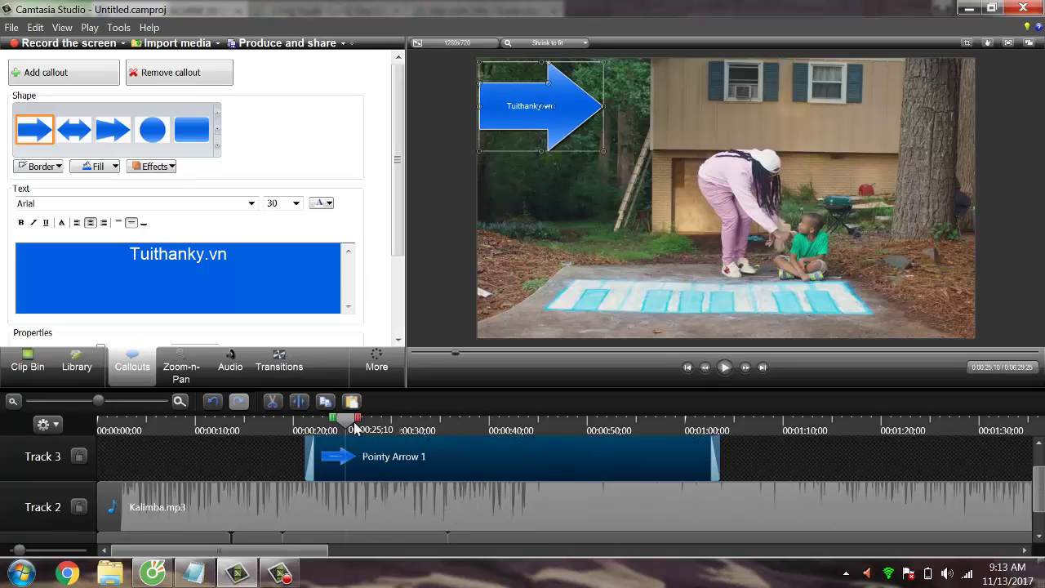
Add a caption reading "ffasdfasf" at 0:00:55;20.
left_click_drag(355, 428, 643, 426)
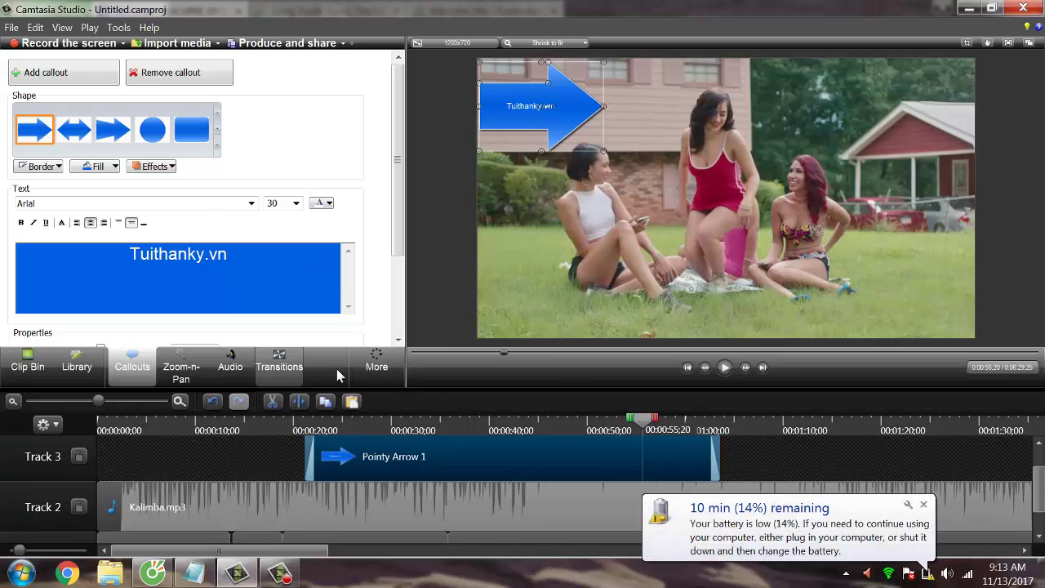
left_click(376, 367)
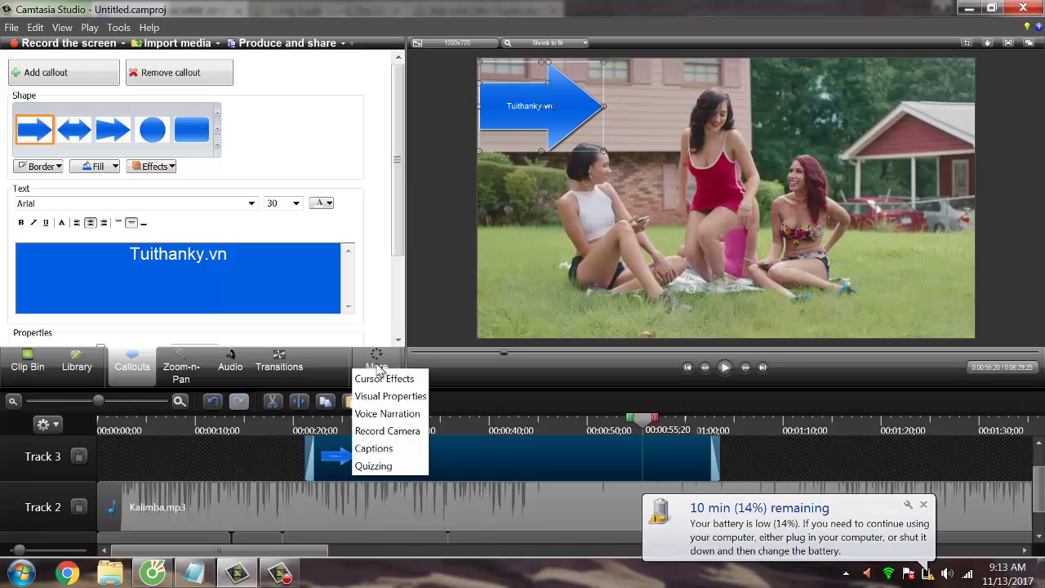
left_click(374, 450)
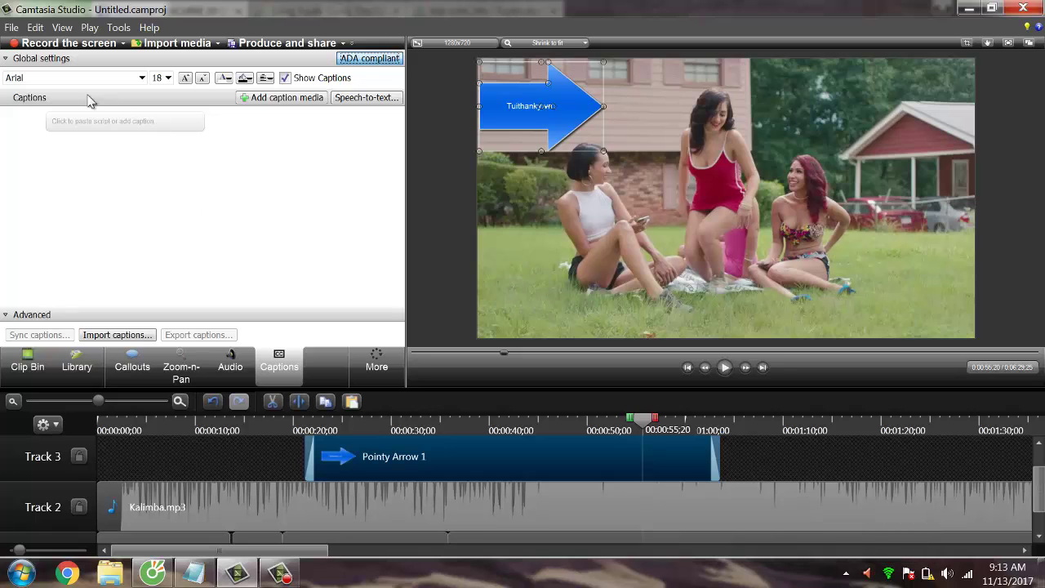
left_click(150, 124)
type("ffasdfasf")
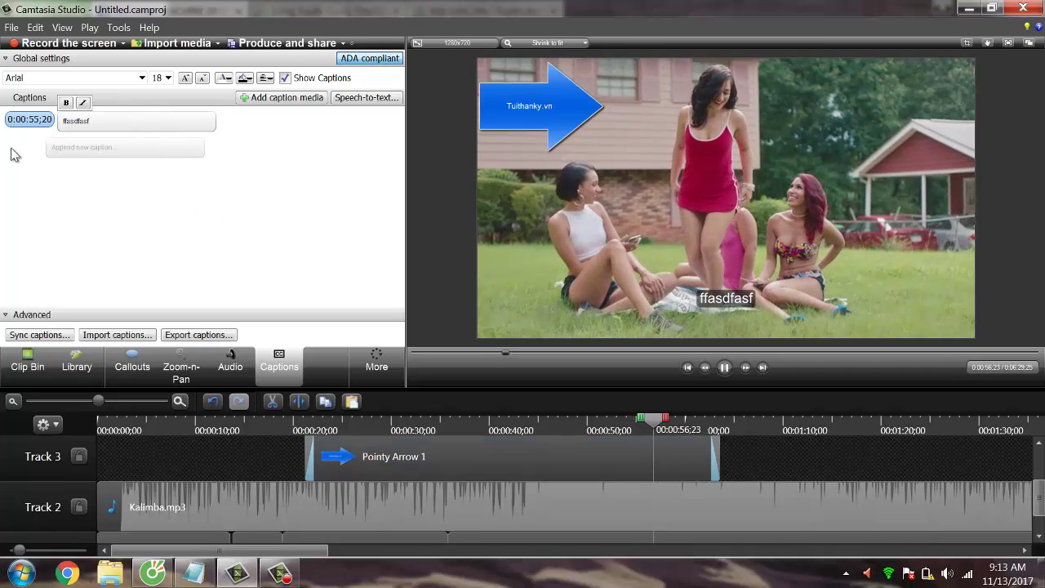
Append a second caption reading "Mot nmgay tuyet voi" at 0:00:59;20.
left_click(95, 145)
type("Mot nmgay tuye t")
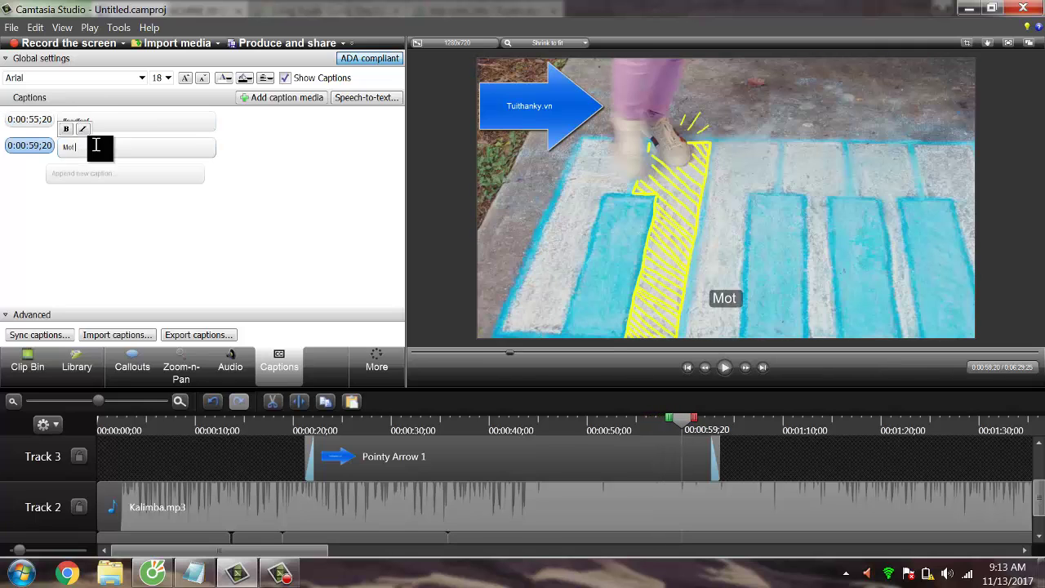
key("BackSpace")
key("BackSpace")
type("t voi")
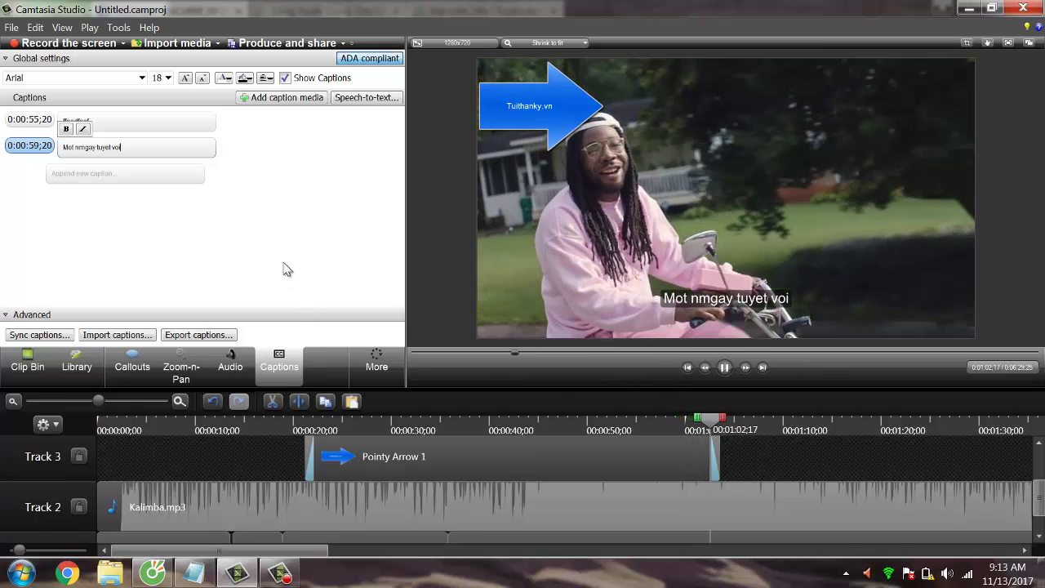
left_click(275, 226)
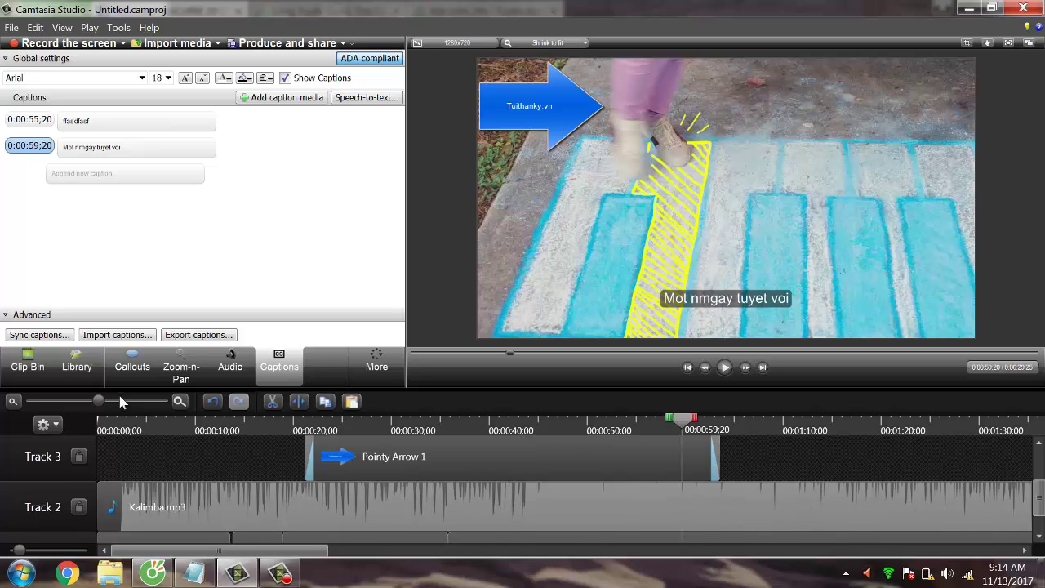
Trim the end of the DRAM - Cash Machine video clip on Track 1 to match the end of Kalimba.mp3 on Track 2.
scroll(99, 413, "down", 2)
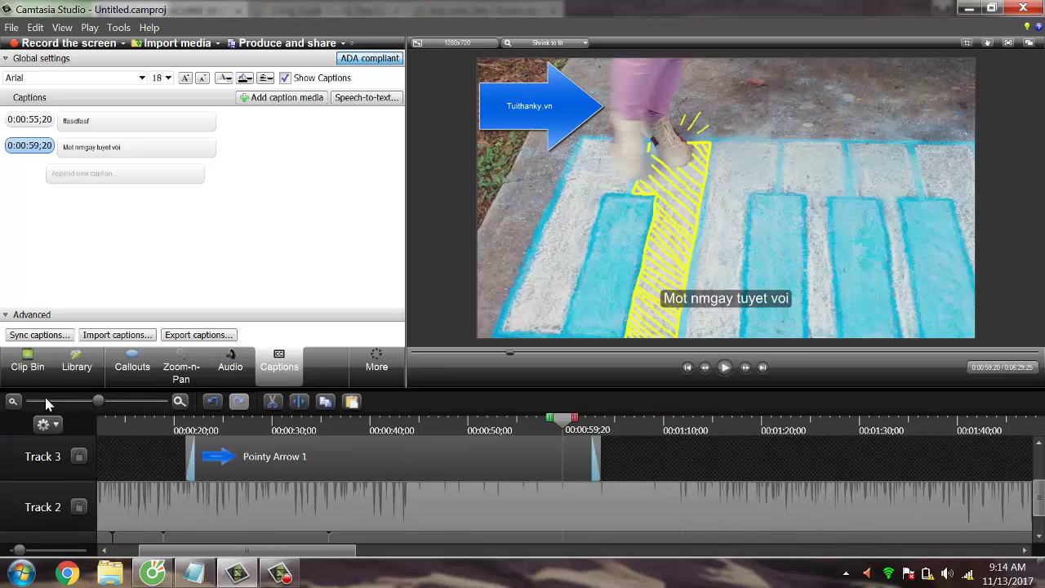
left_click(102, 402)
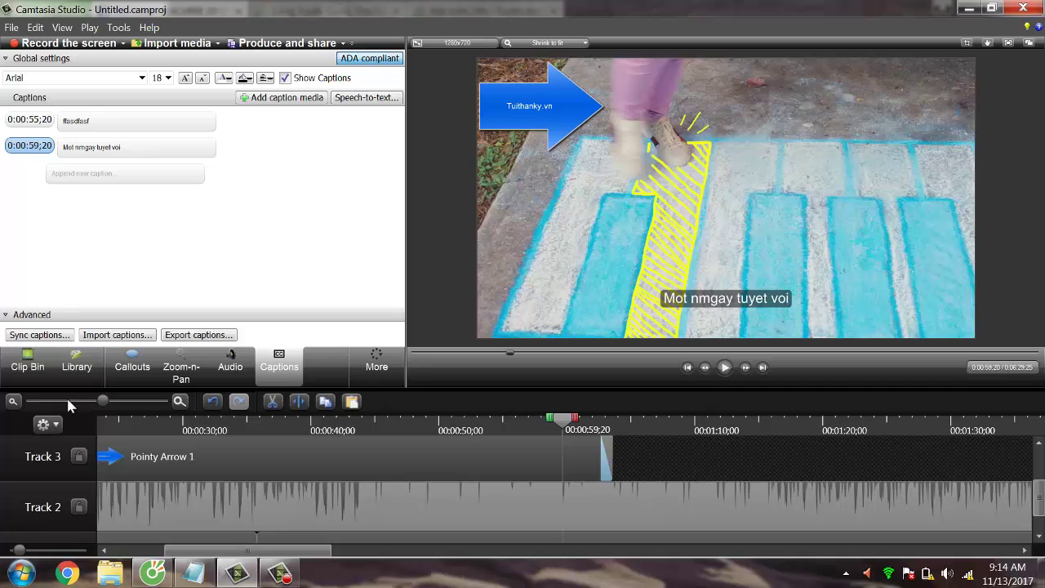
left_click_drag(103, 402, 25, 400)
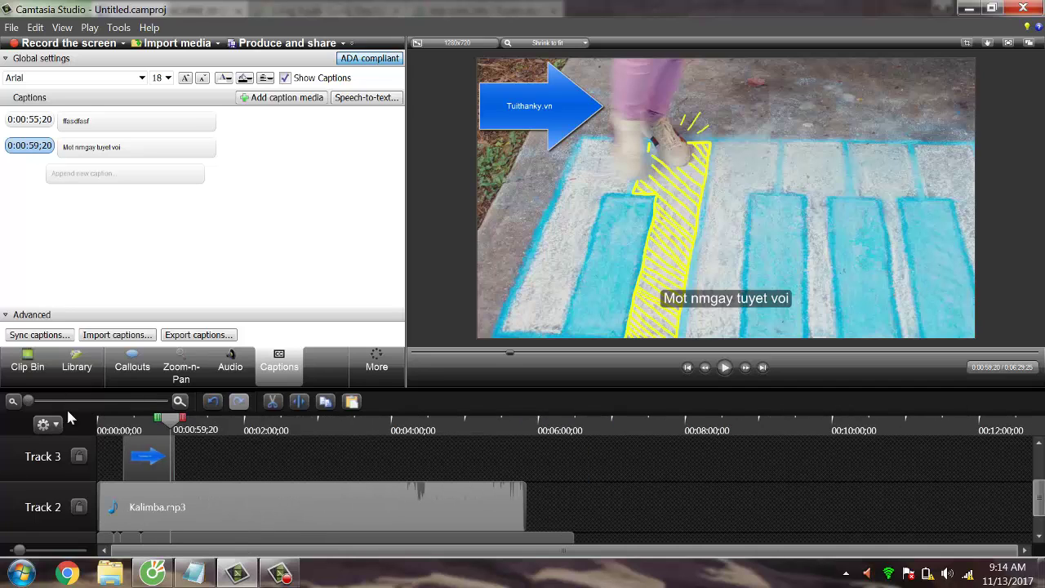
scroll(228, 481, "down", 2)
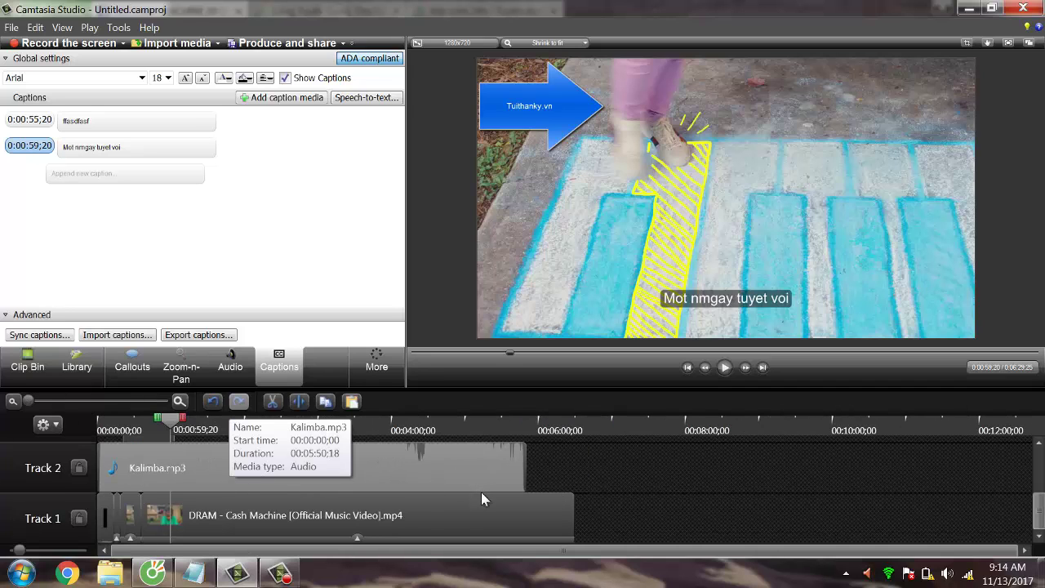
left_click(477, 528)
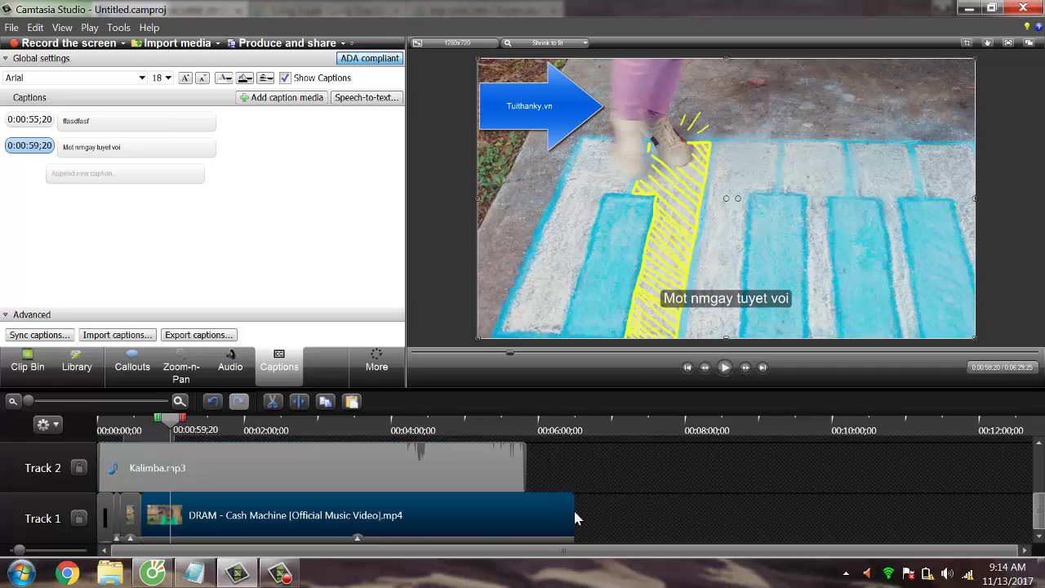
left_click_drag(575, 506, 525, 506)
scroll(436, 477, "up", 2)
scroll(421, 473, "down", 2)
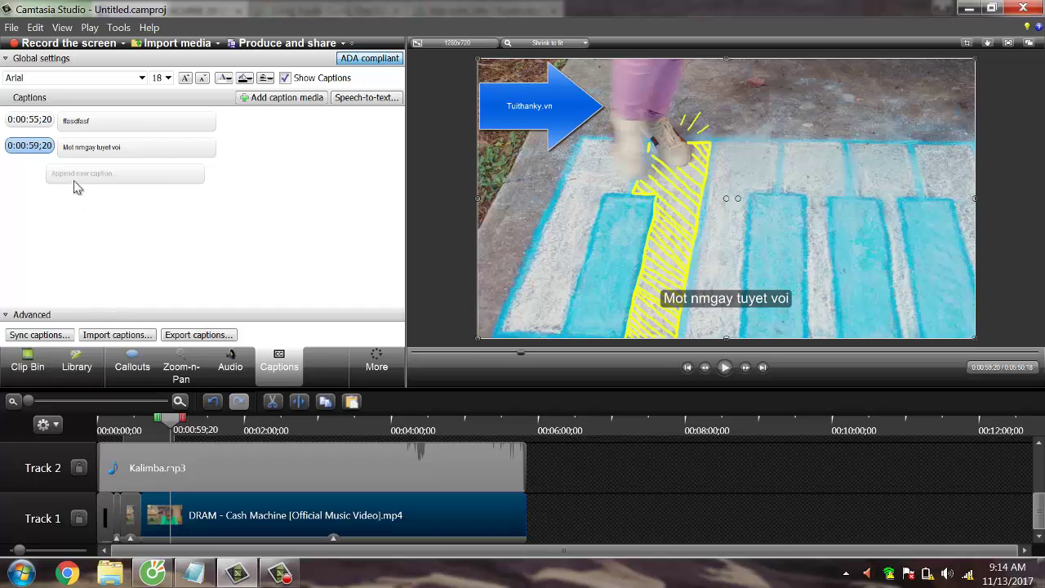
Try to place camra.wmv from the Clip Bin on Track 2 beyond the end of Kalimba.mp3.
left_click(32, 367)
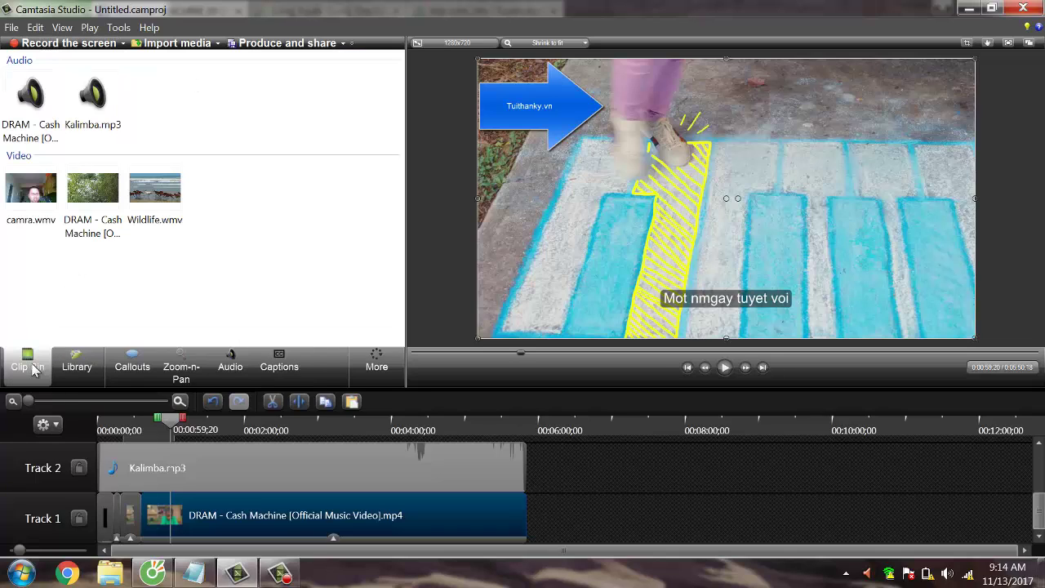
left_click_drag(33, 195, 617, 445)
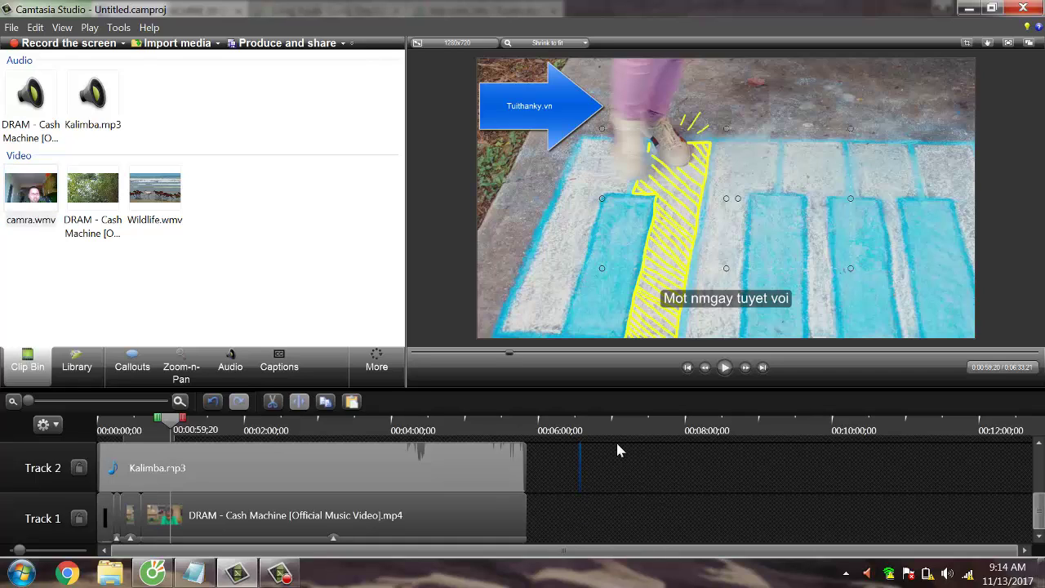
left_click(639, 444)
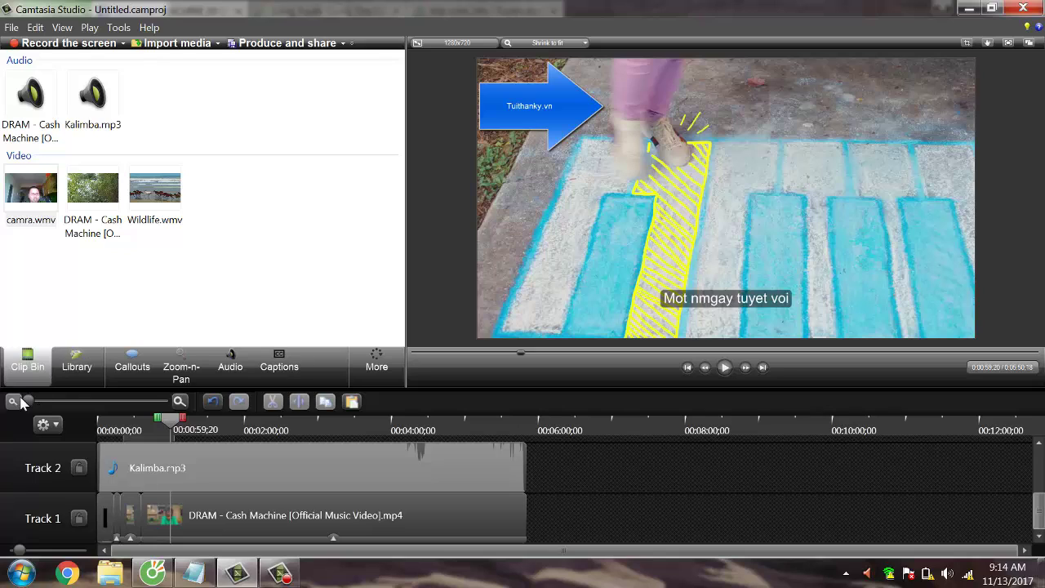
Place camra.wmv on Track 3 after the arrow callout, starting at about 00:01:24.
left_click_drag(27, 400, 62, 401)
scroll(112, 492, "up", 2)
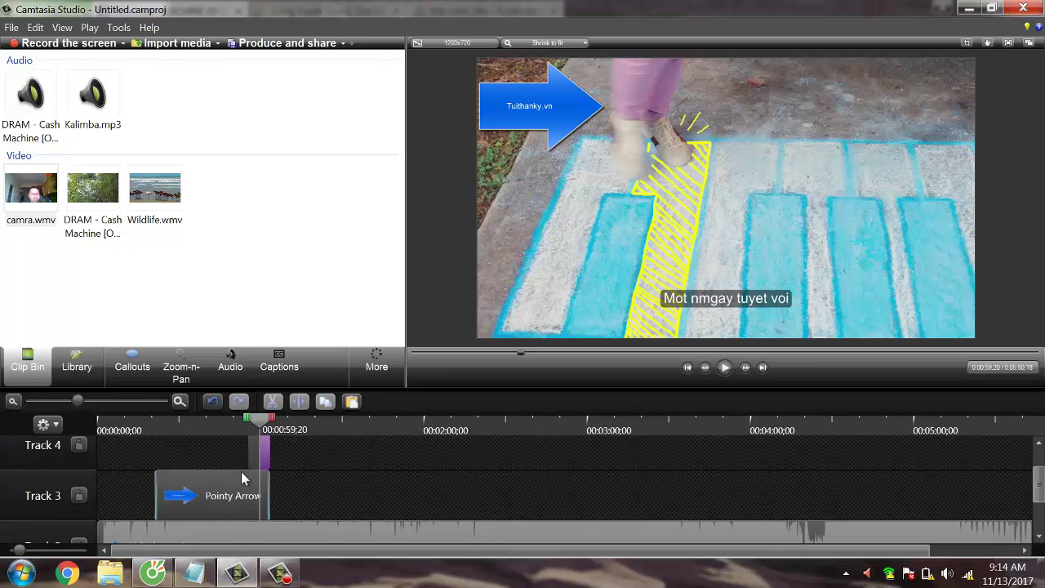
left_click_drag(31, 211, 327, 490)
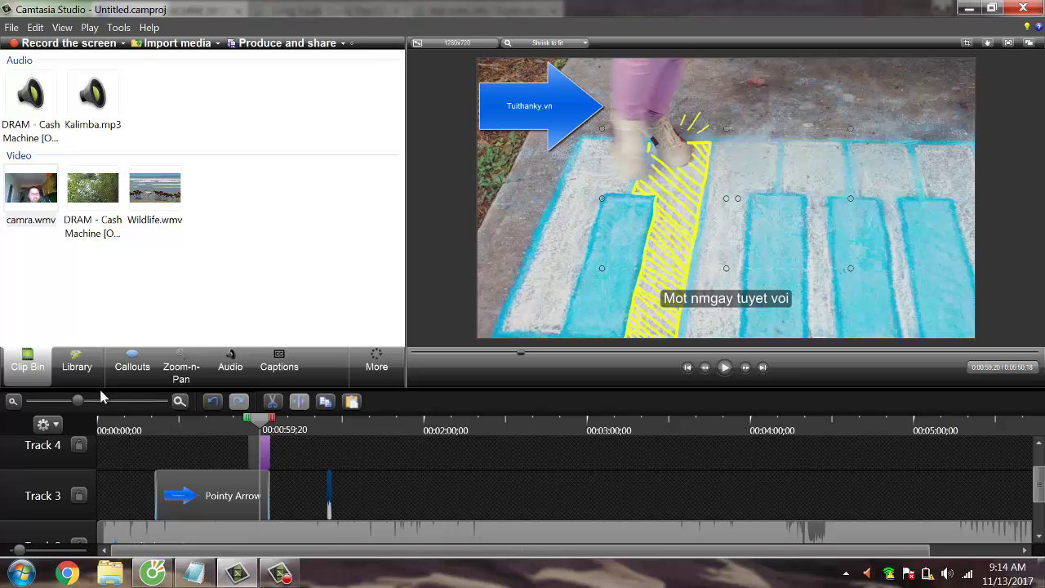
Set the clip speed of camra.wmv on Track 3 to 50% of the original.
mouse_move(78, 401)
left_mouse_down()
mouse_move(29, 401)
mouse_move(122, 408)
mouse_move(88, 425)
left_mouse_up()
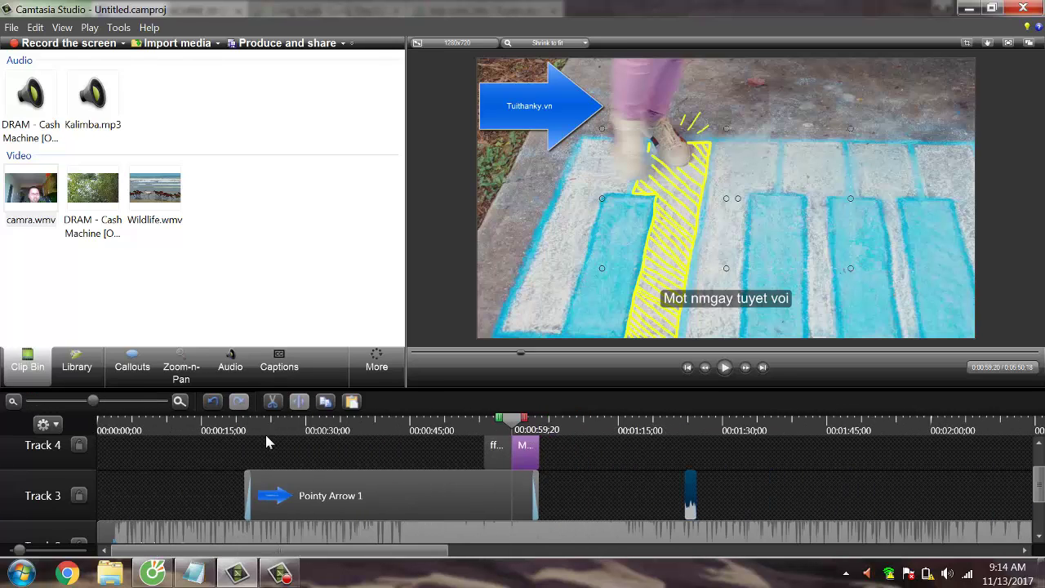
right_click(689, 498)
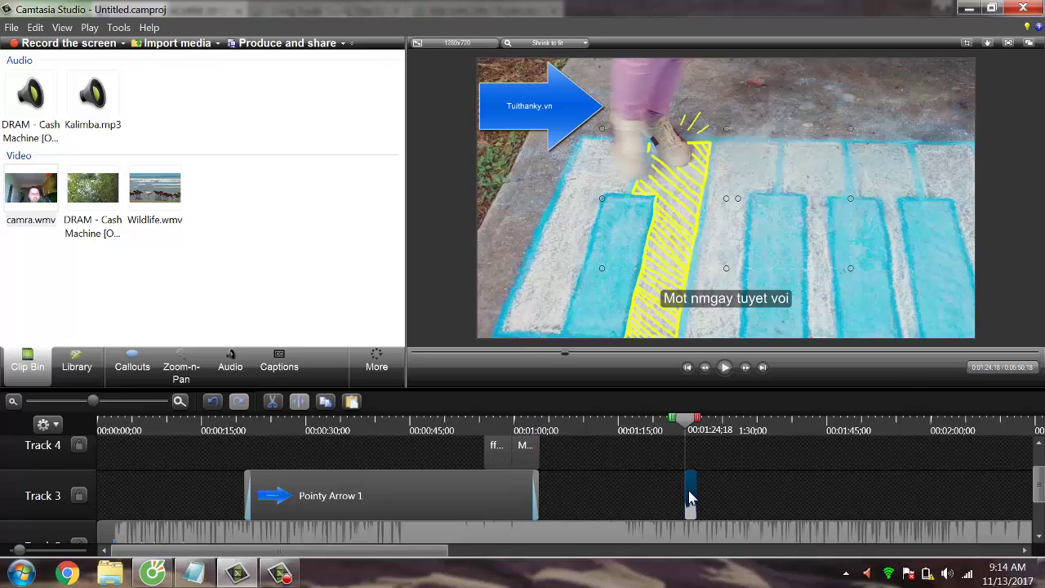
left_click(723, 397)
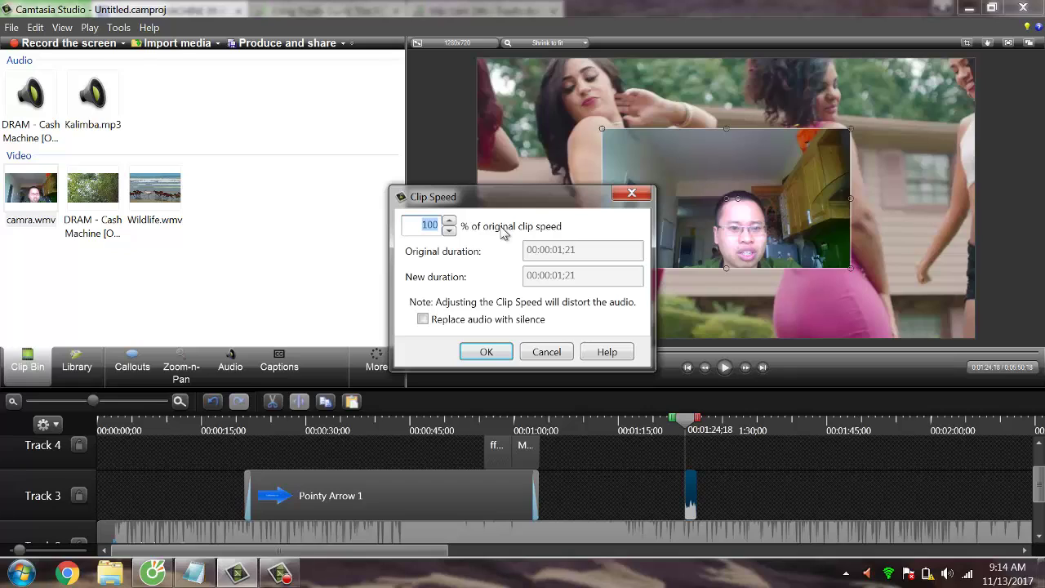
type("30")
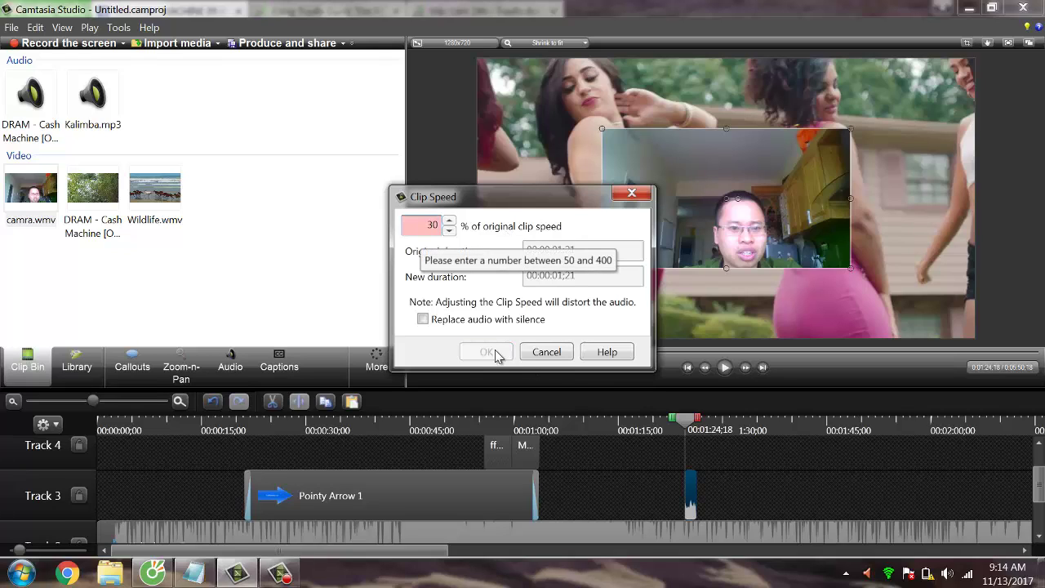
key("BackSpace")
type("2")
type("50")
left_click(485, 352)
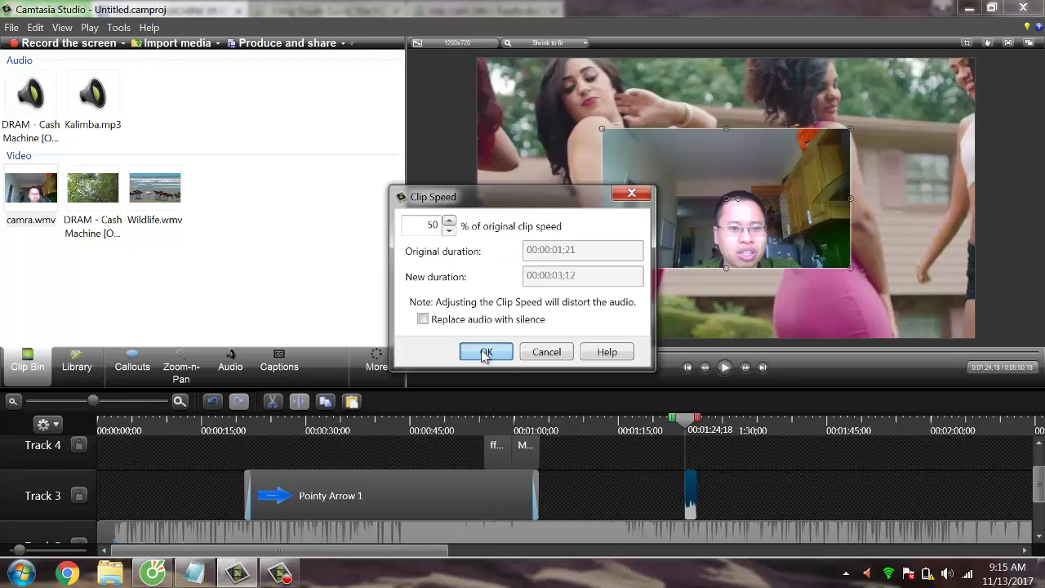
Move the camra.wmv overlay to the lower-left corner of the video frame and play the section from 00:01:19;11 past the clip.
left_click(700, 428)
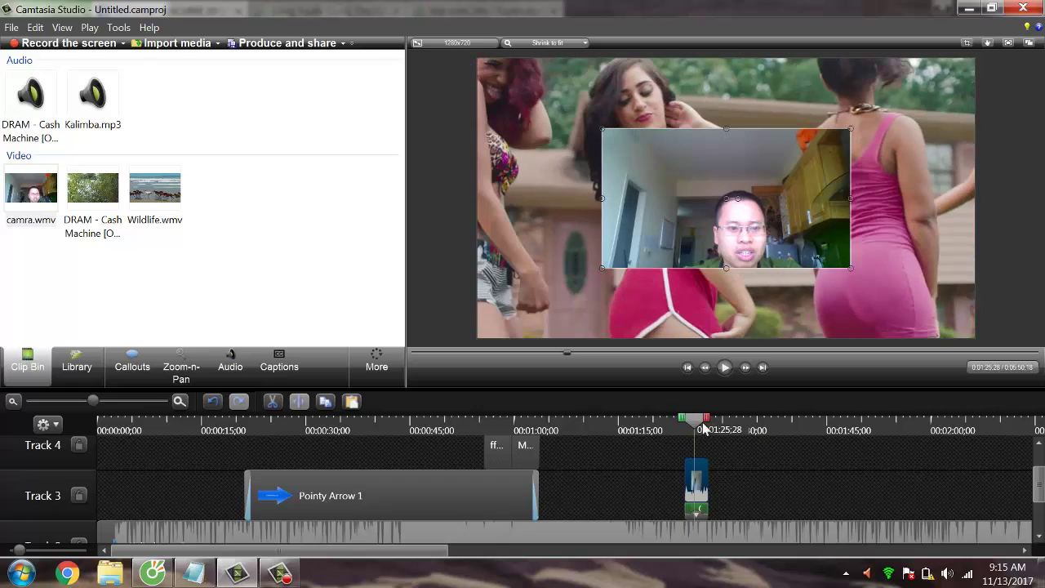
left_click_drag(725, 220, 551, 303)
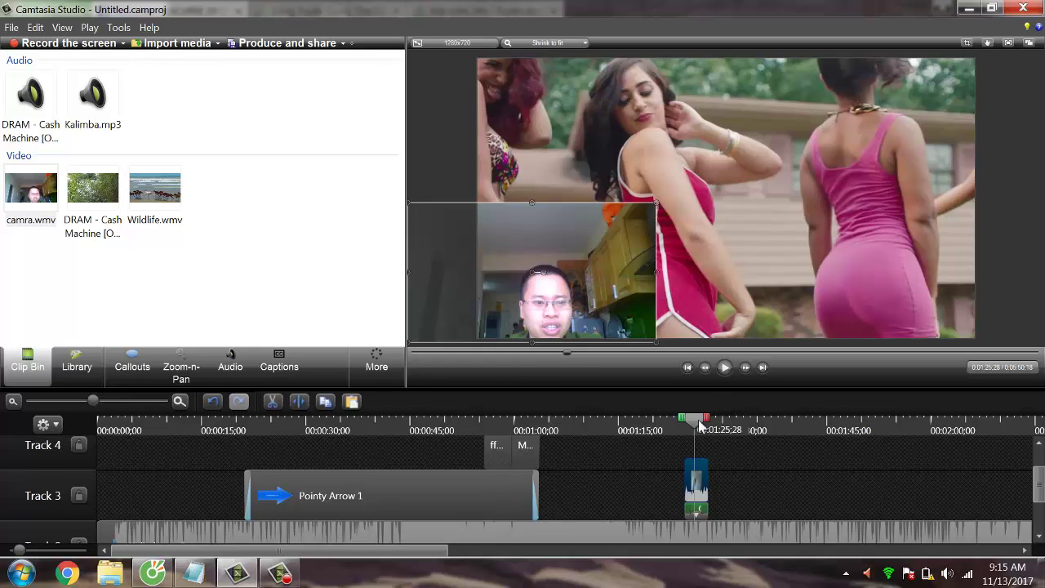
left_click(649, 424)
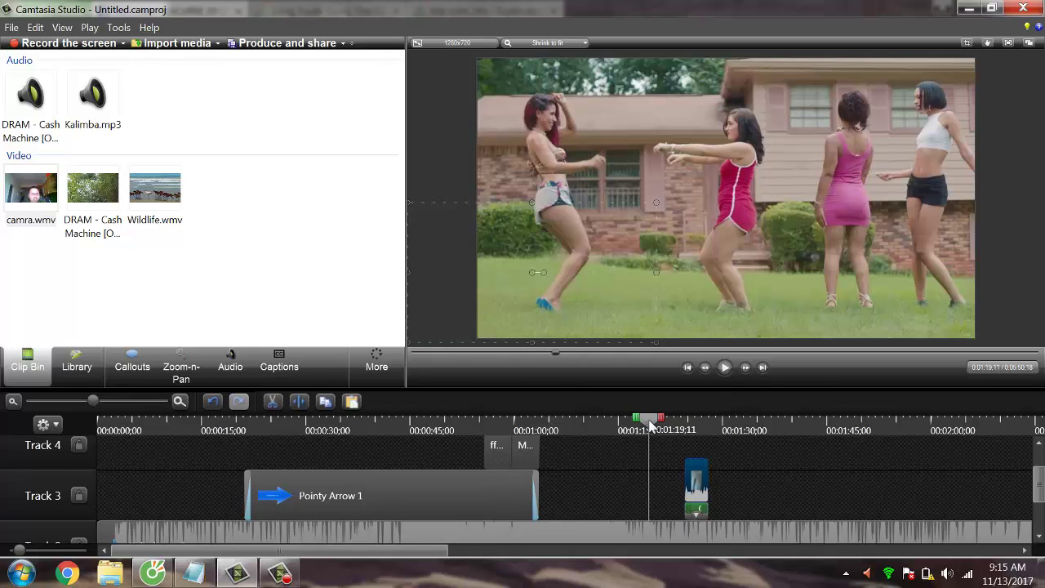
left_click(724, 368)
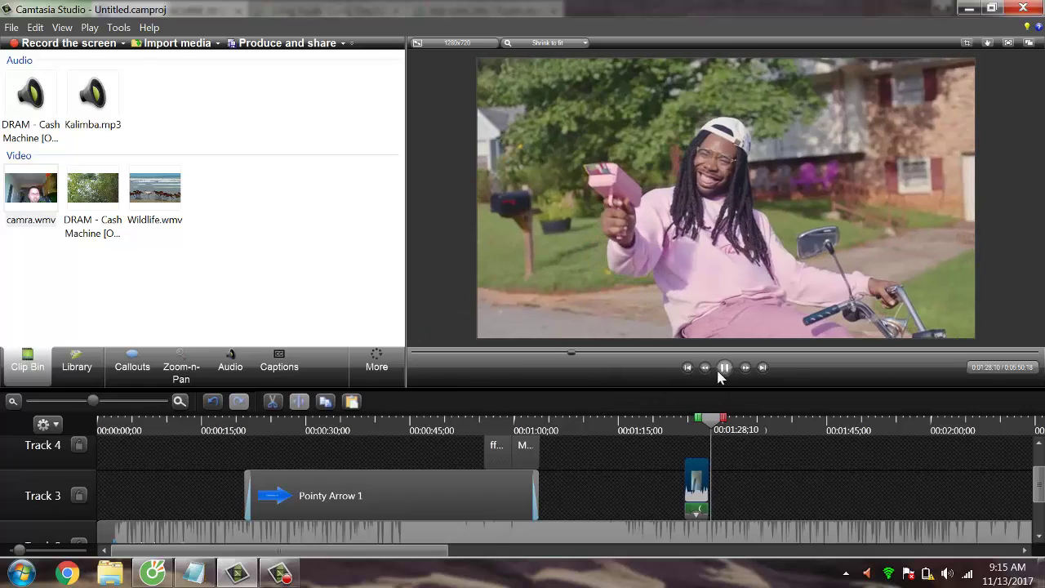
left_click(723, 369)
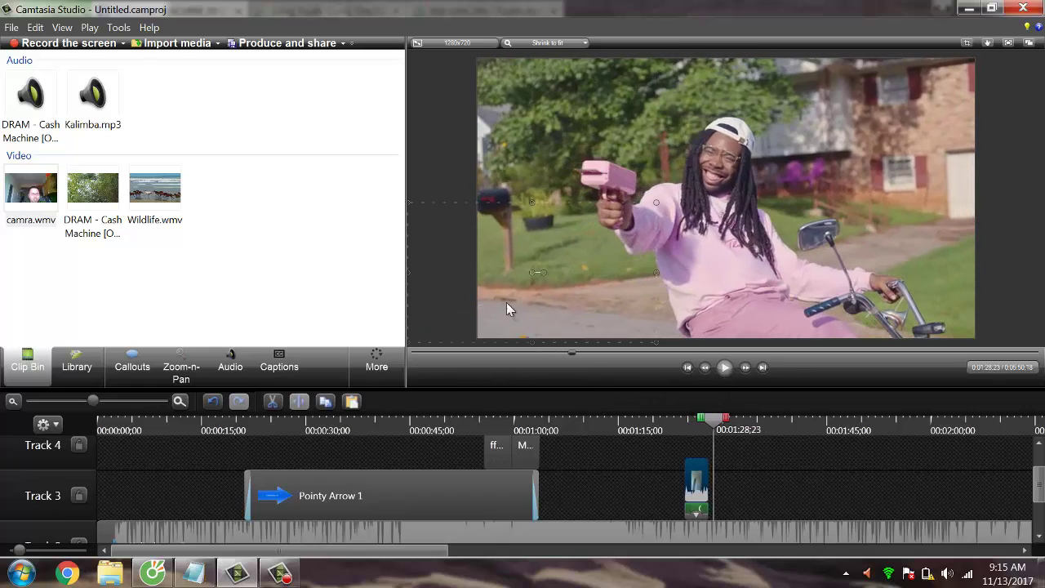
left_click(12, 27)
mouse_move(122, 29)
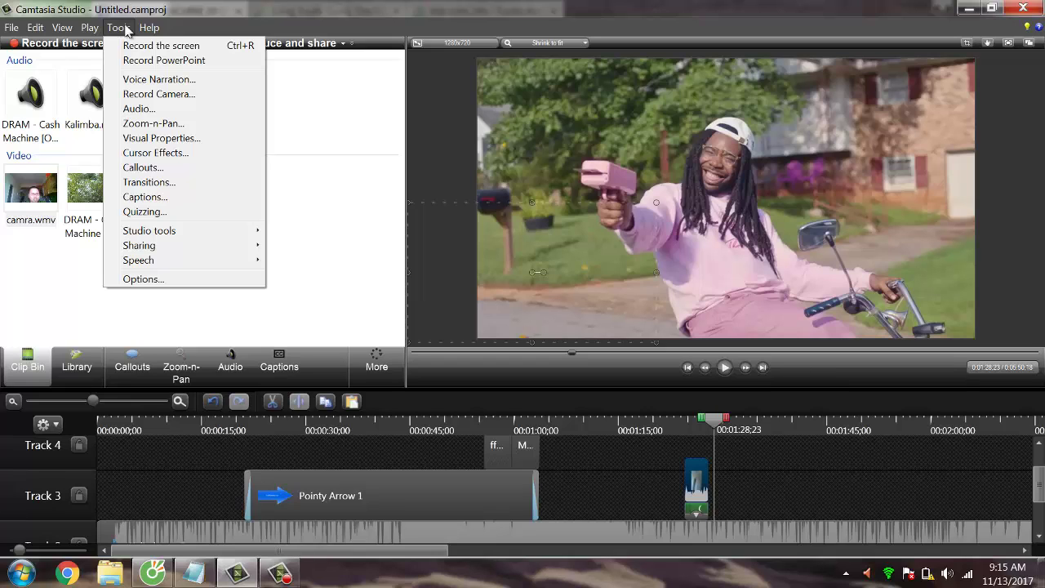
mouse_move(14, 29)
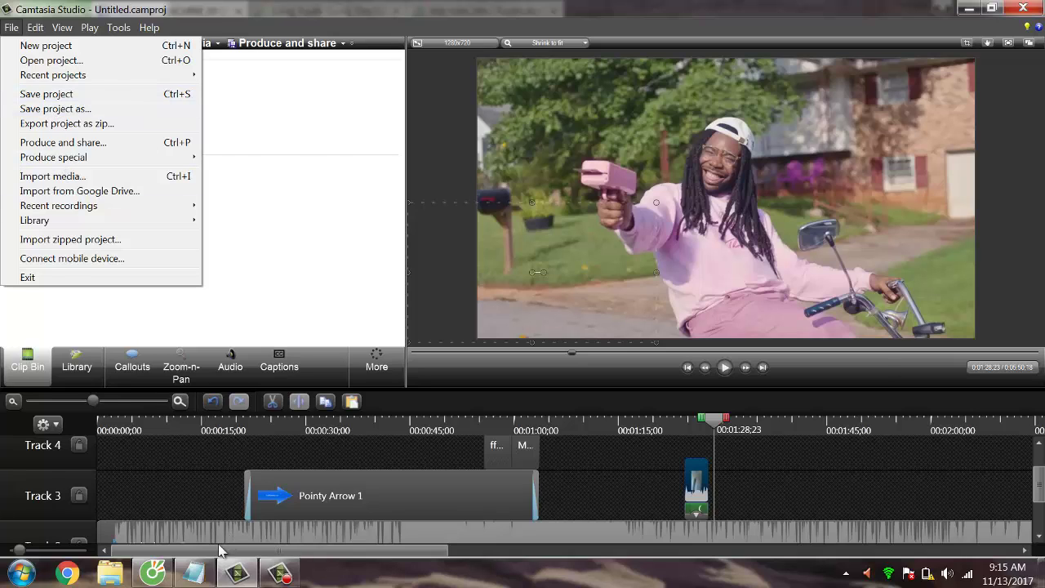
Switch to the Notepad outline and insert a blank line below "Ctrl+ Z".
left_click(193, 571)
scroll(196, 408, "down", 1)
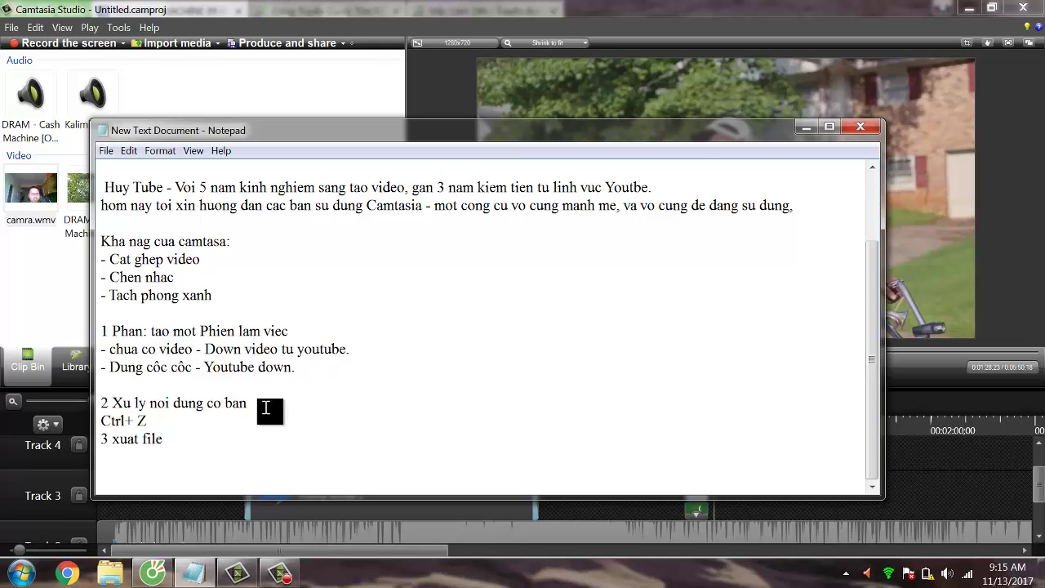
left_click(149, 421)
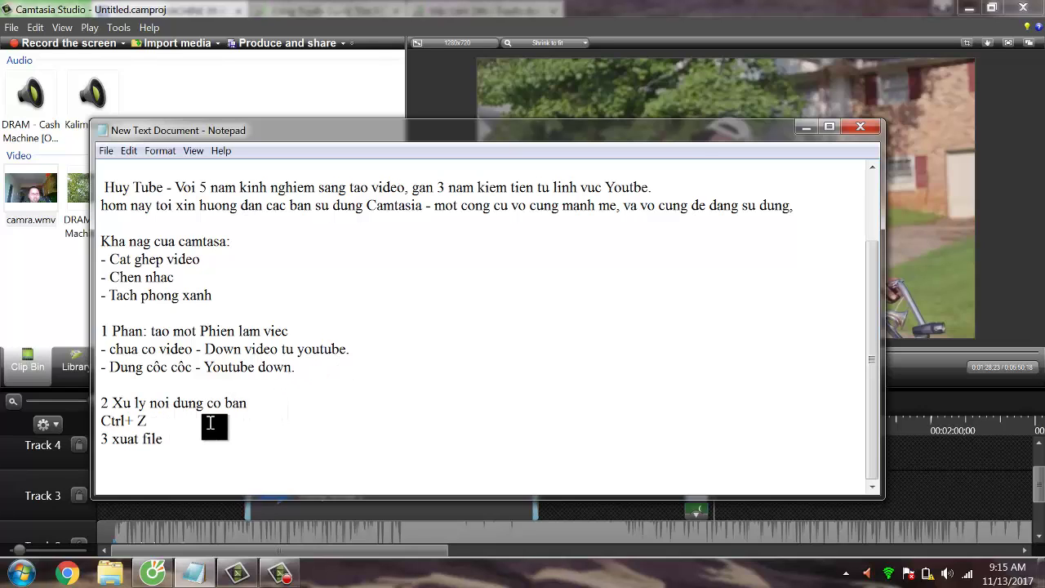
key("Return")
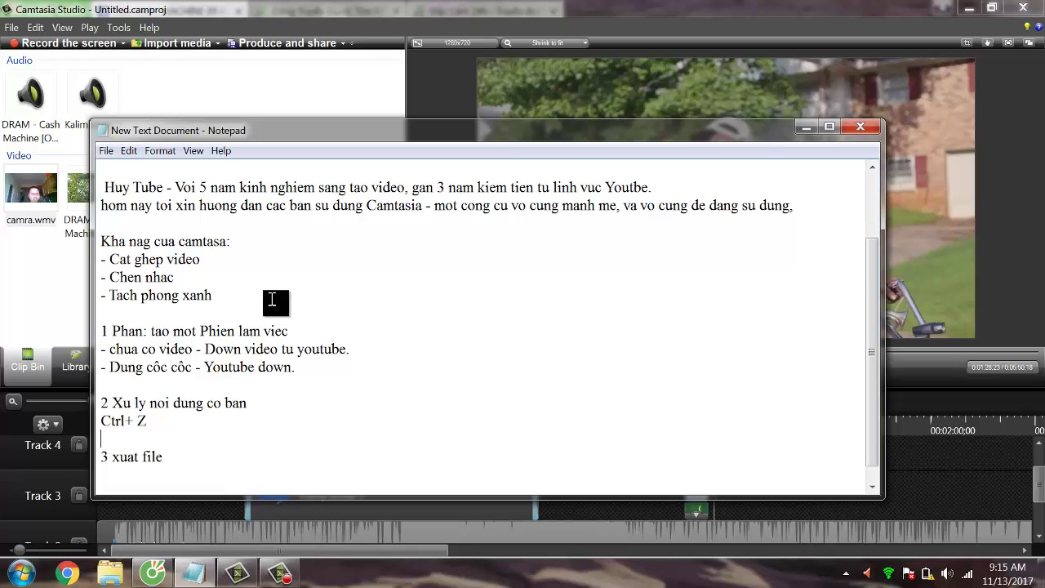
Switch back to Camtasia Studio and start producing the video with the "MP4 with video player (up to 720p)" preset.
left_click(191, 82)
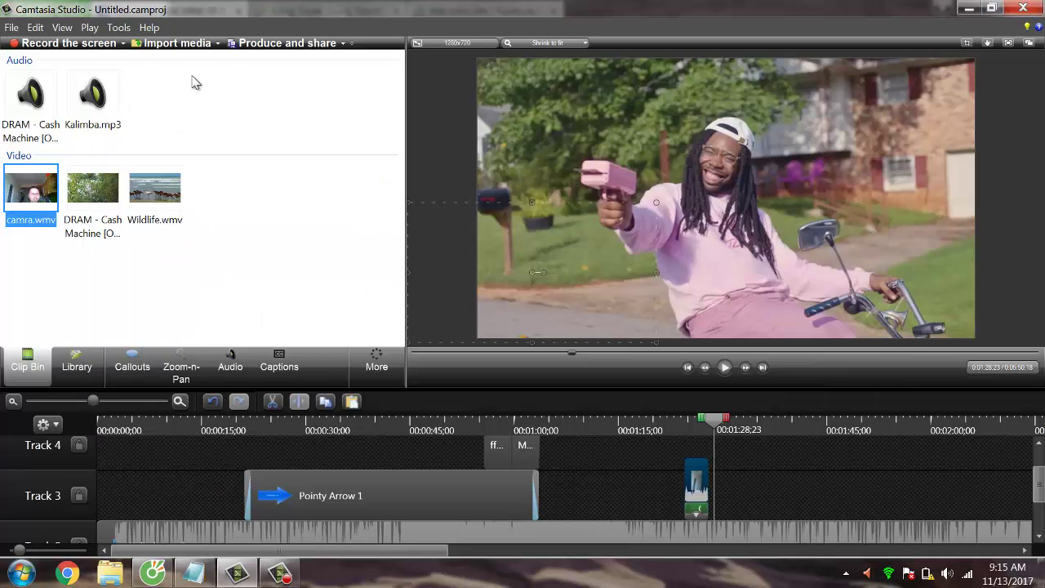
left_click(277, 44)
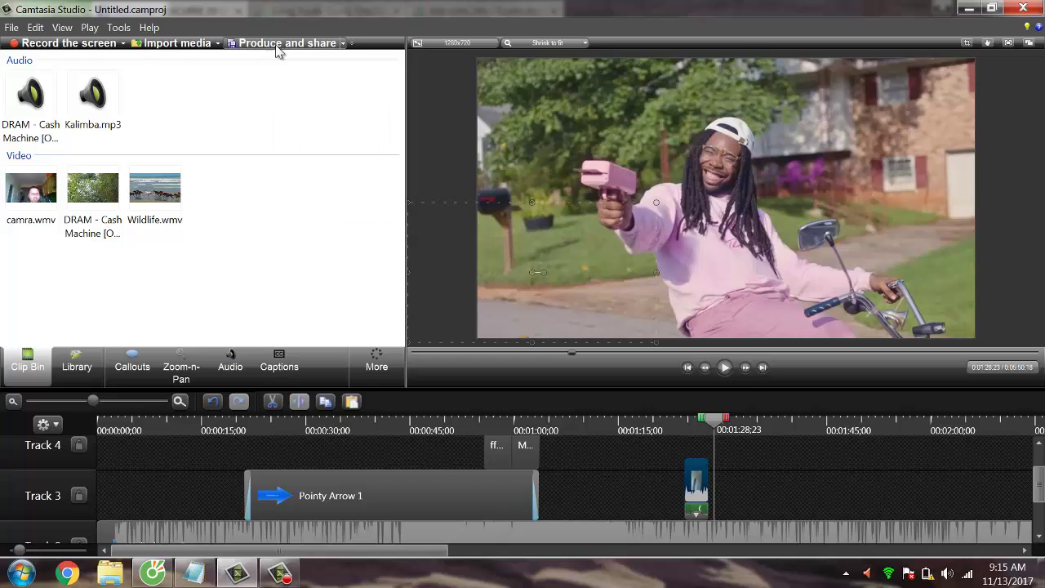
left_click(571, 146)
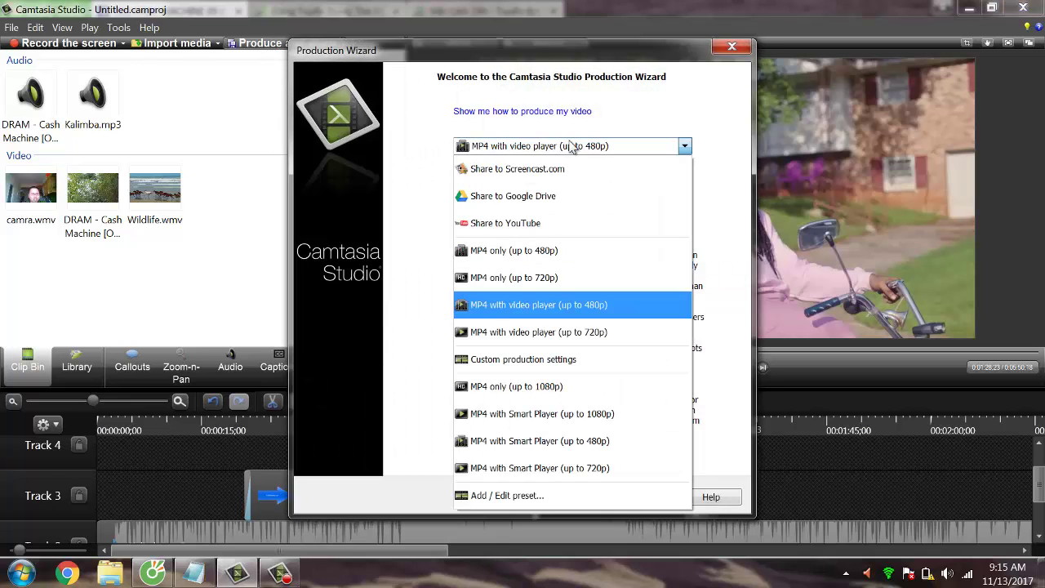
left_click(566, 335)
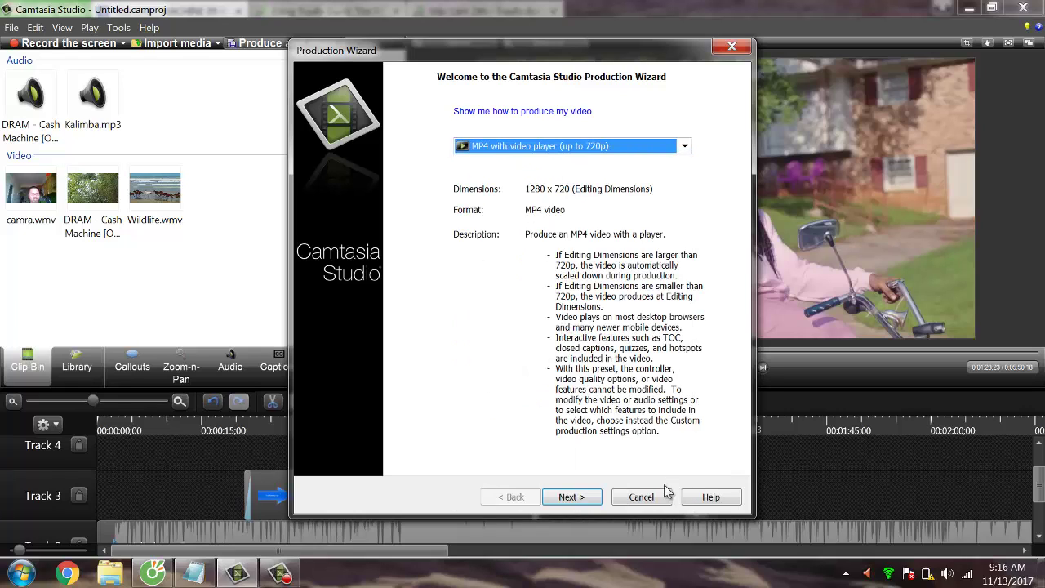
left_click(584, 500)
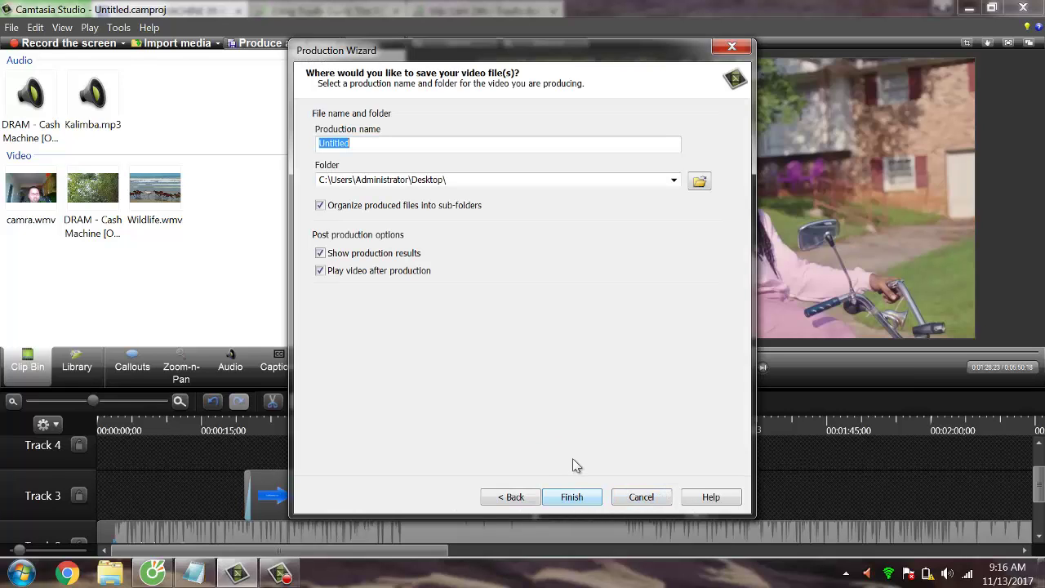
Name the production "video huong dan cashamachine", keep the Desktop folder as its destination, and start rendering.
type("video ")
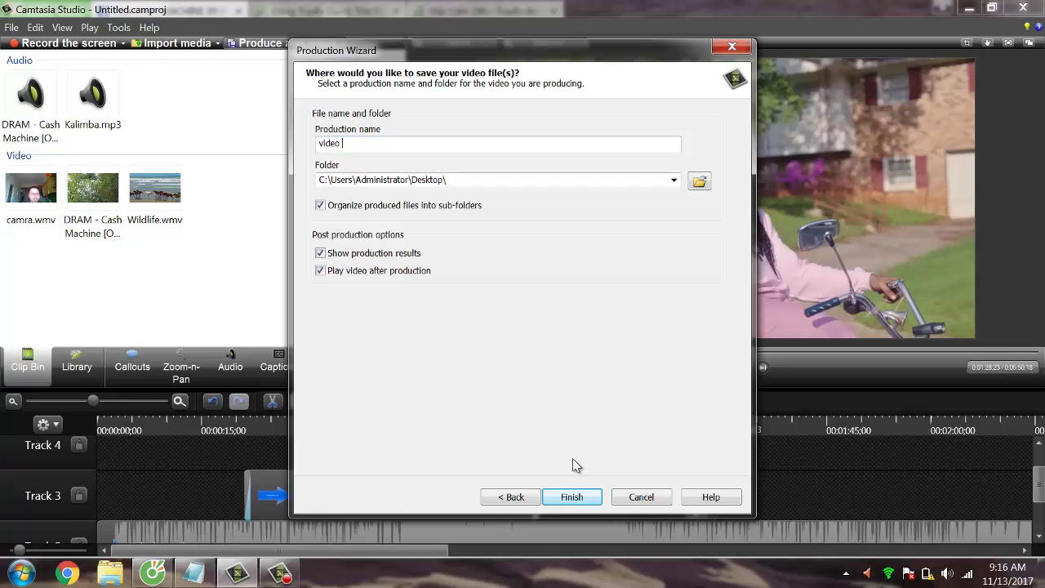
type("huong danh")
key("BackSpace")
type("cáhs")
type("ashamachine")
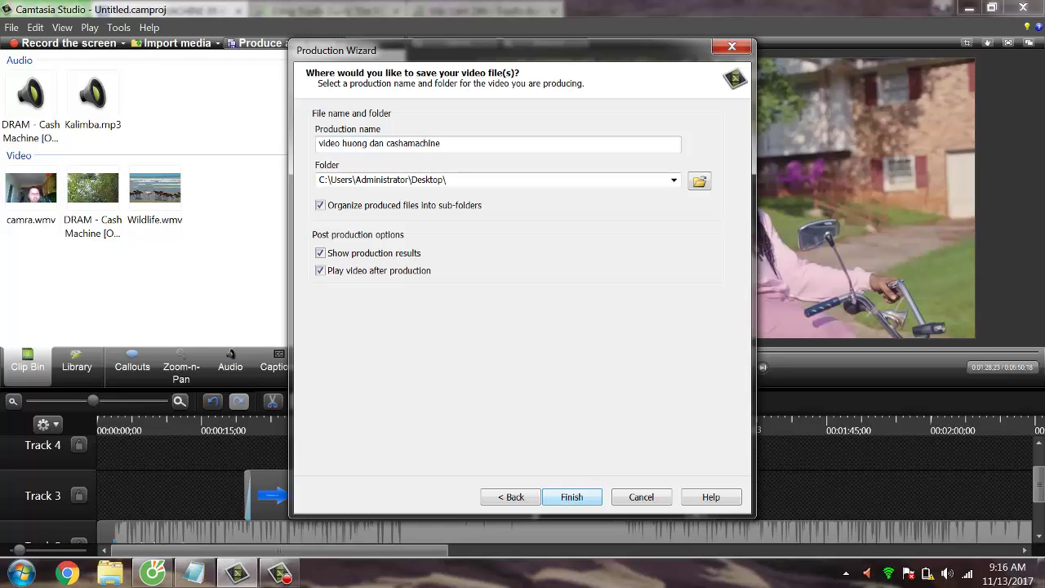
left_click(576, 495)
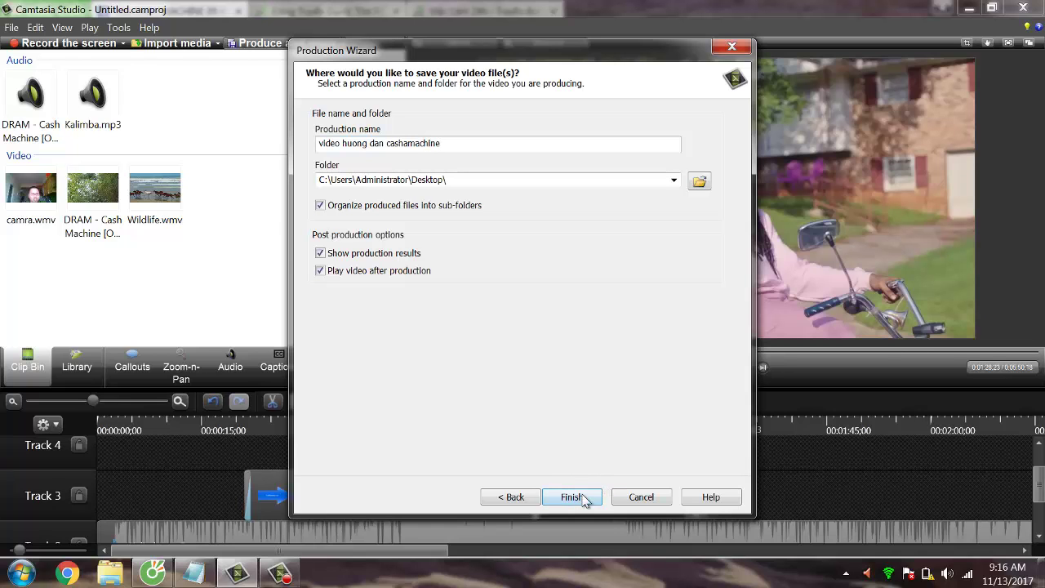